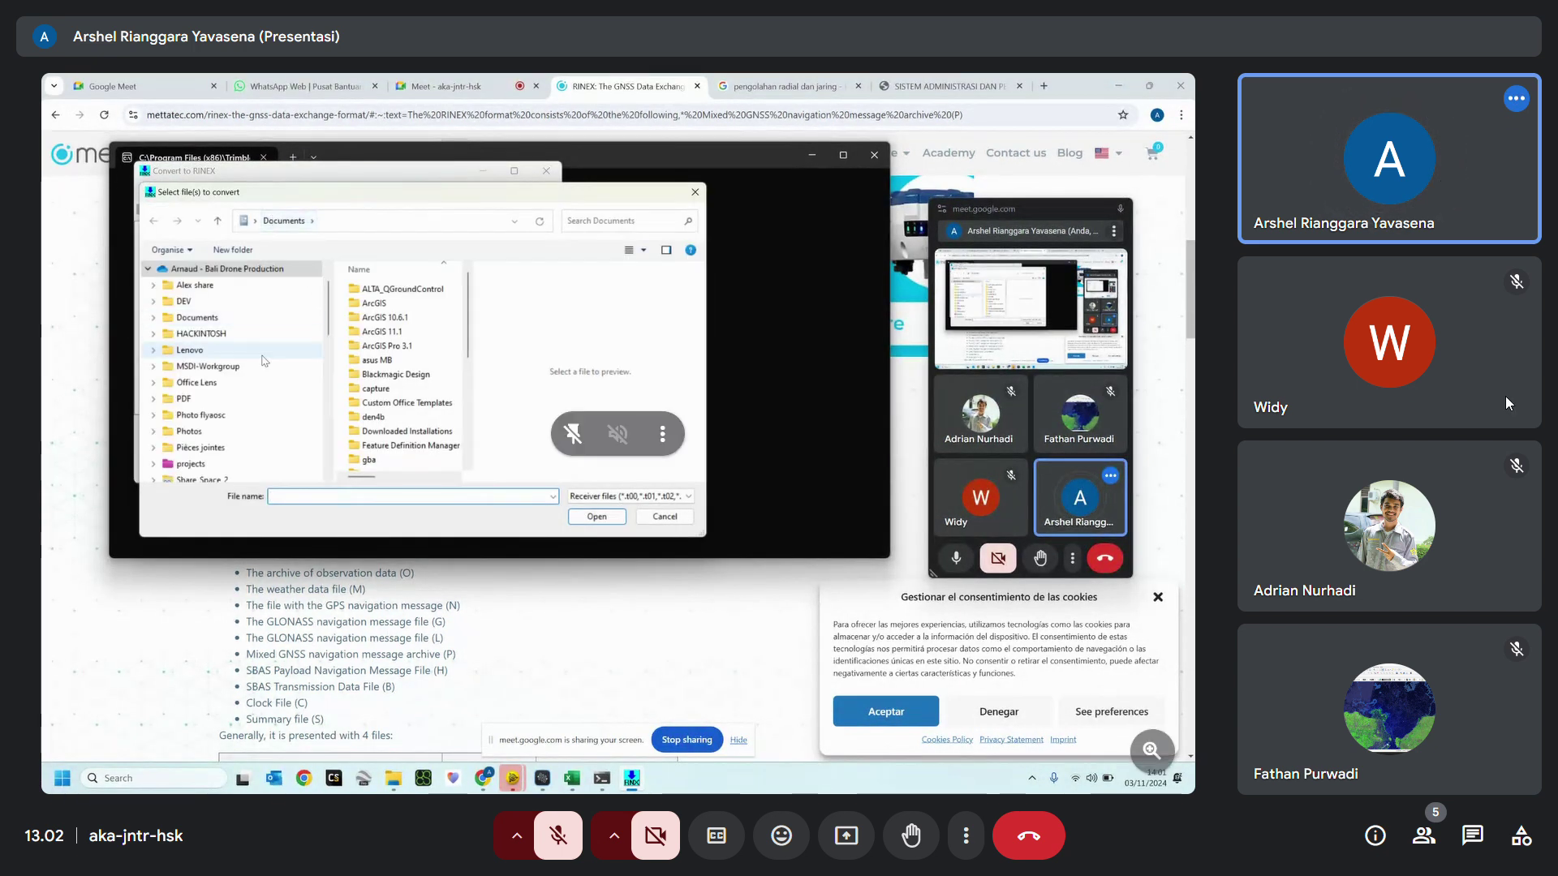
Unmute the meeting microphone to speak during the presentation, and mute it again after each remark.
click(559, 841)
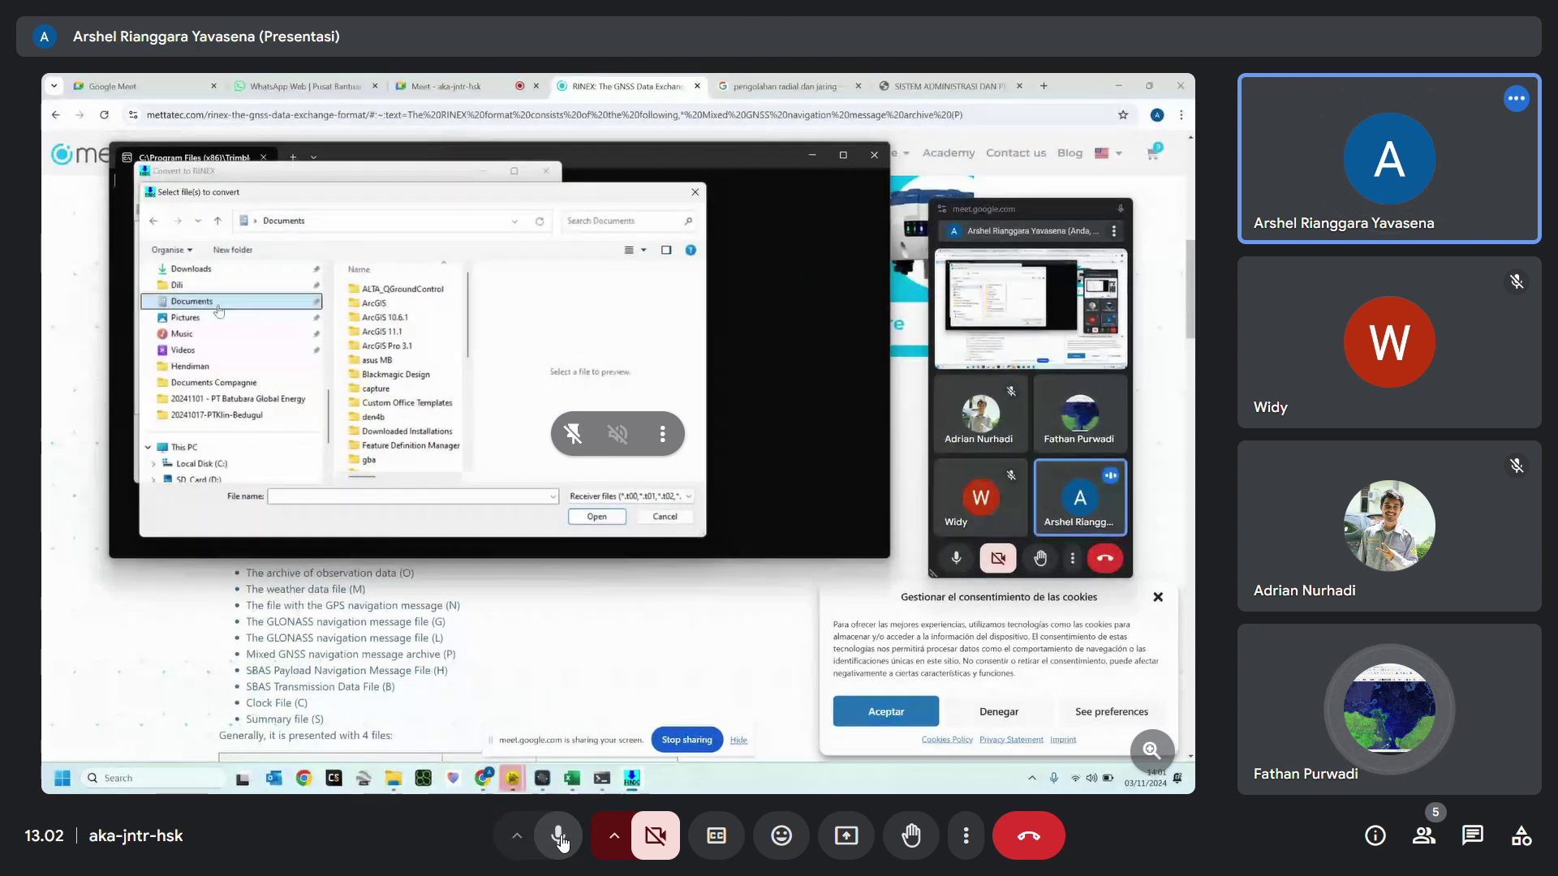
click(560, 841)
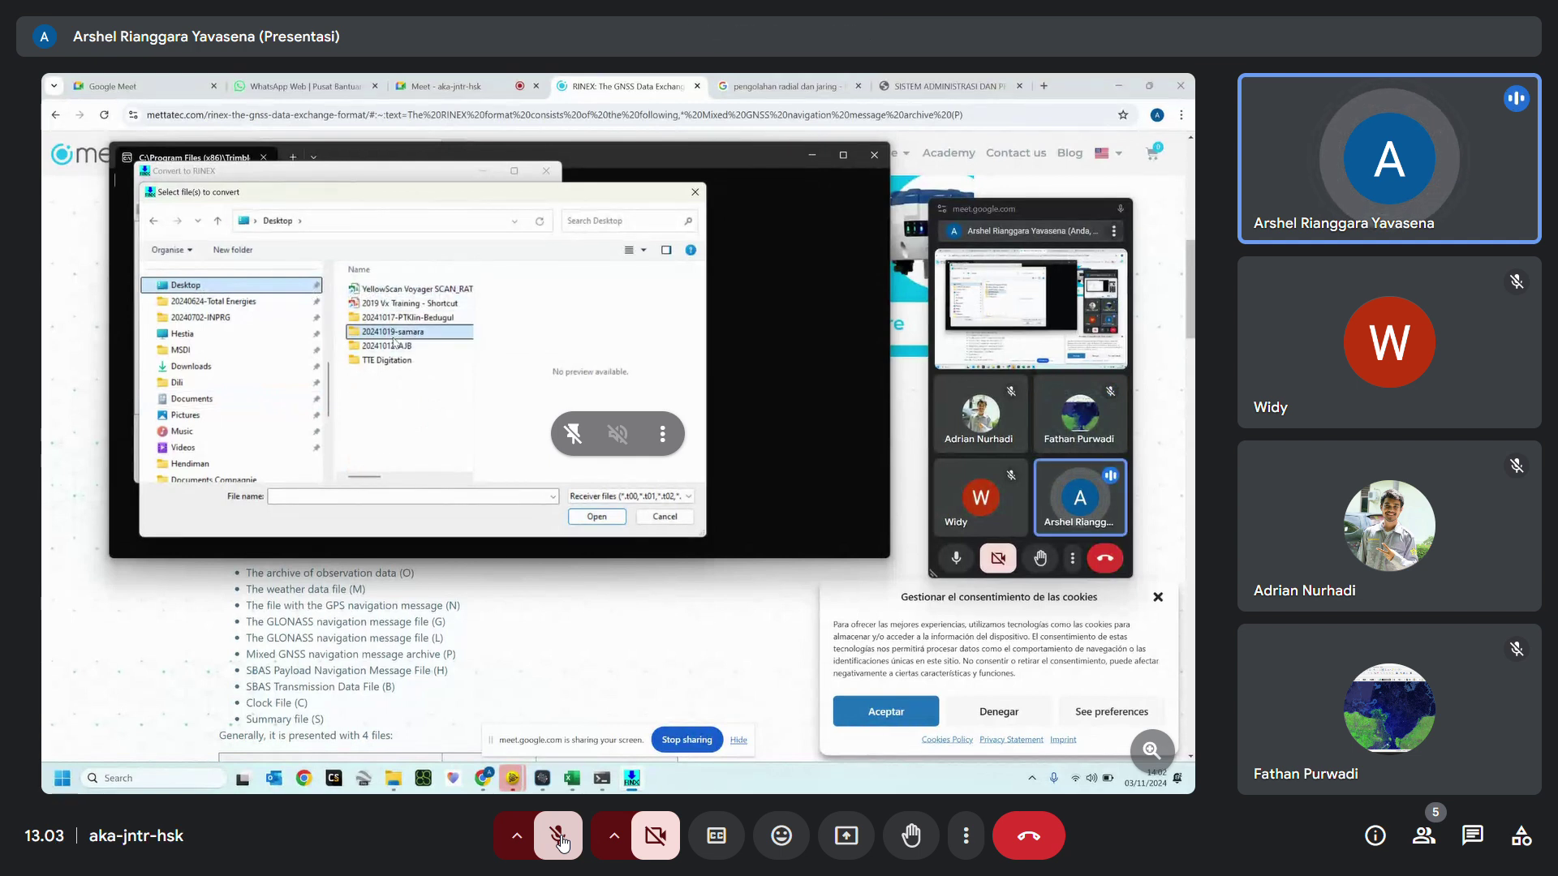
click(559, 841)
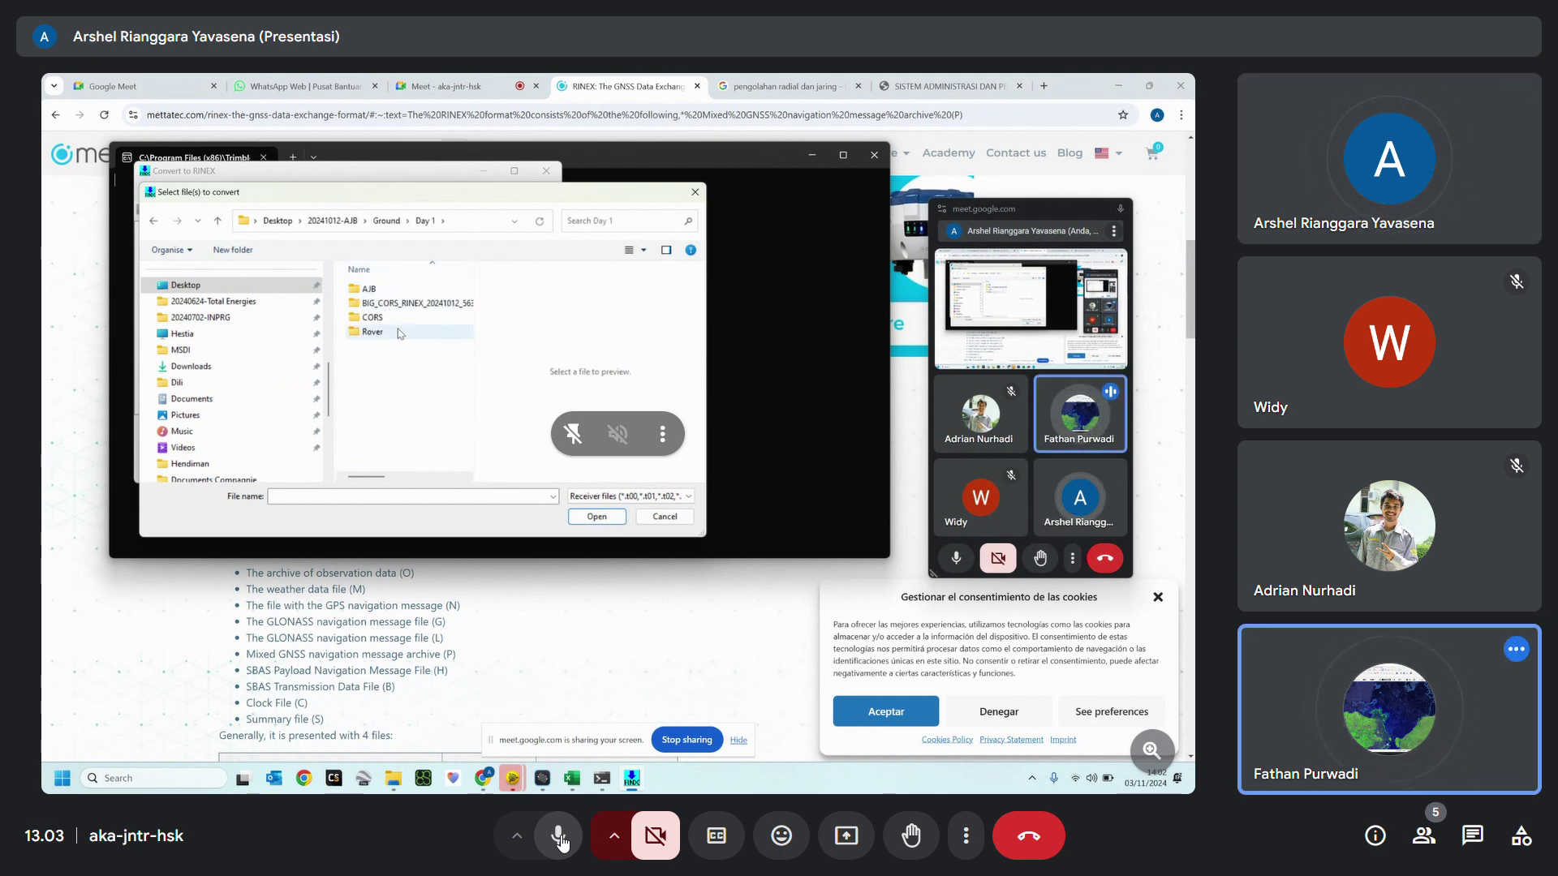
click(559, 836)
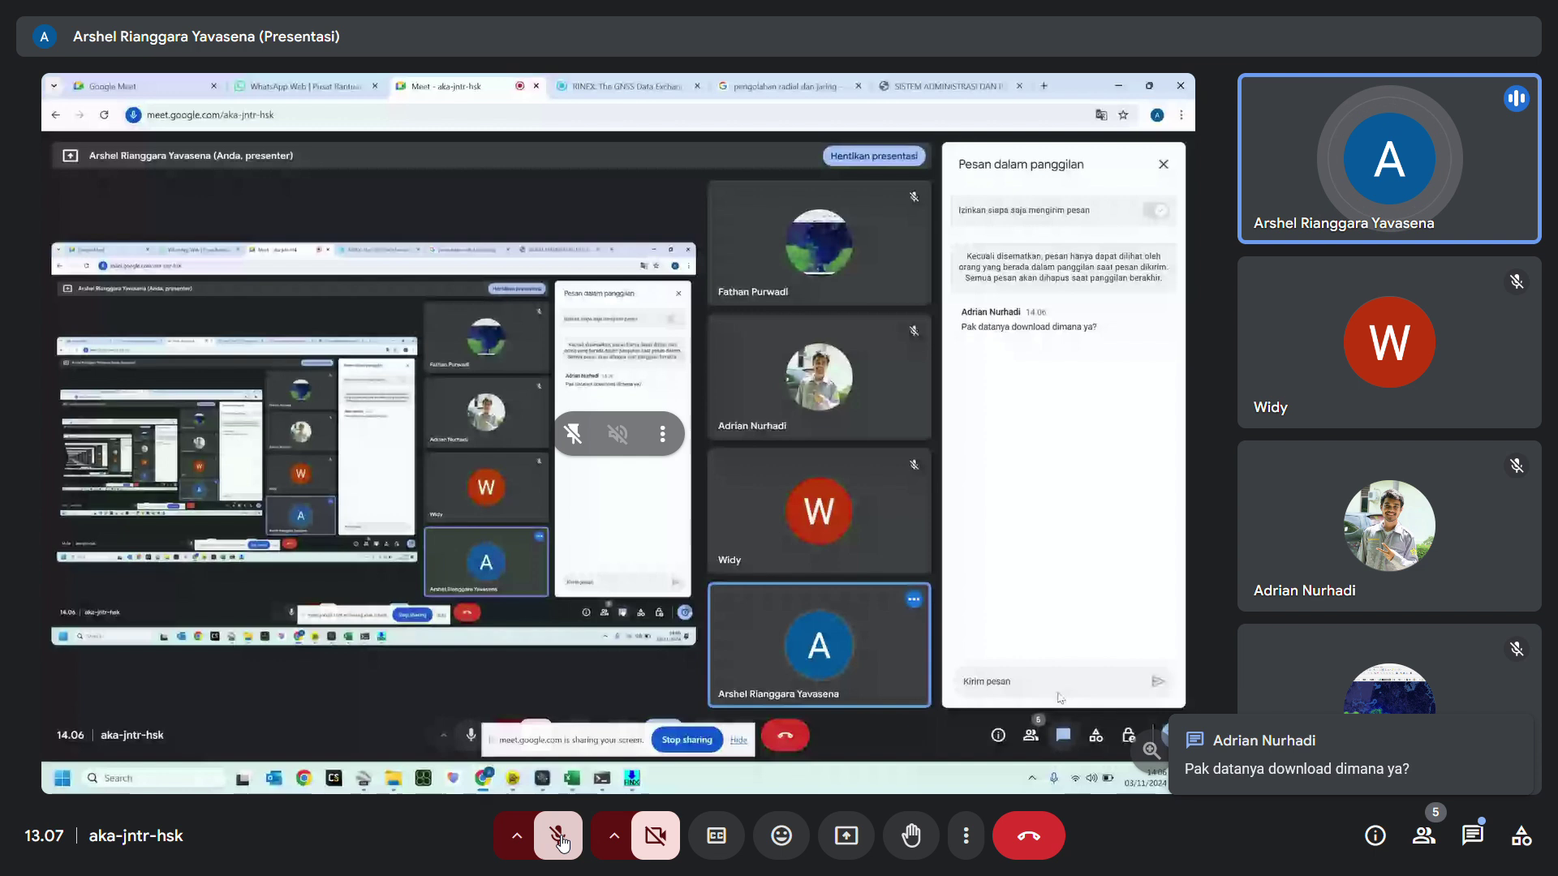
click(559, 844)
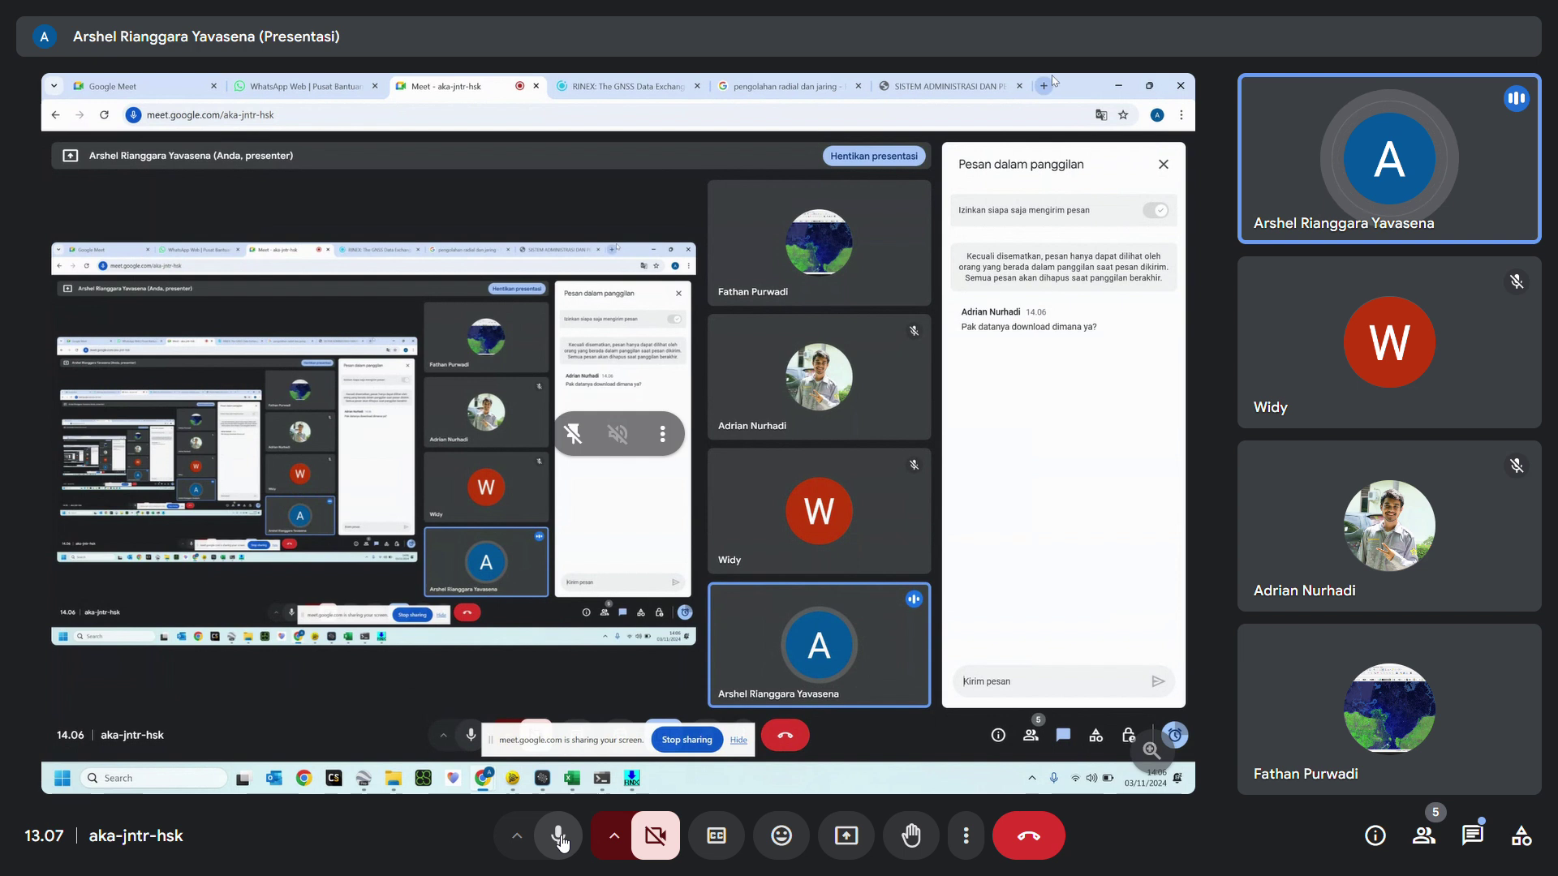
click(559, 844)
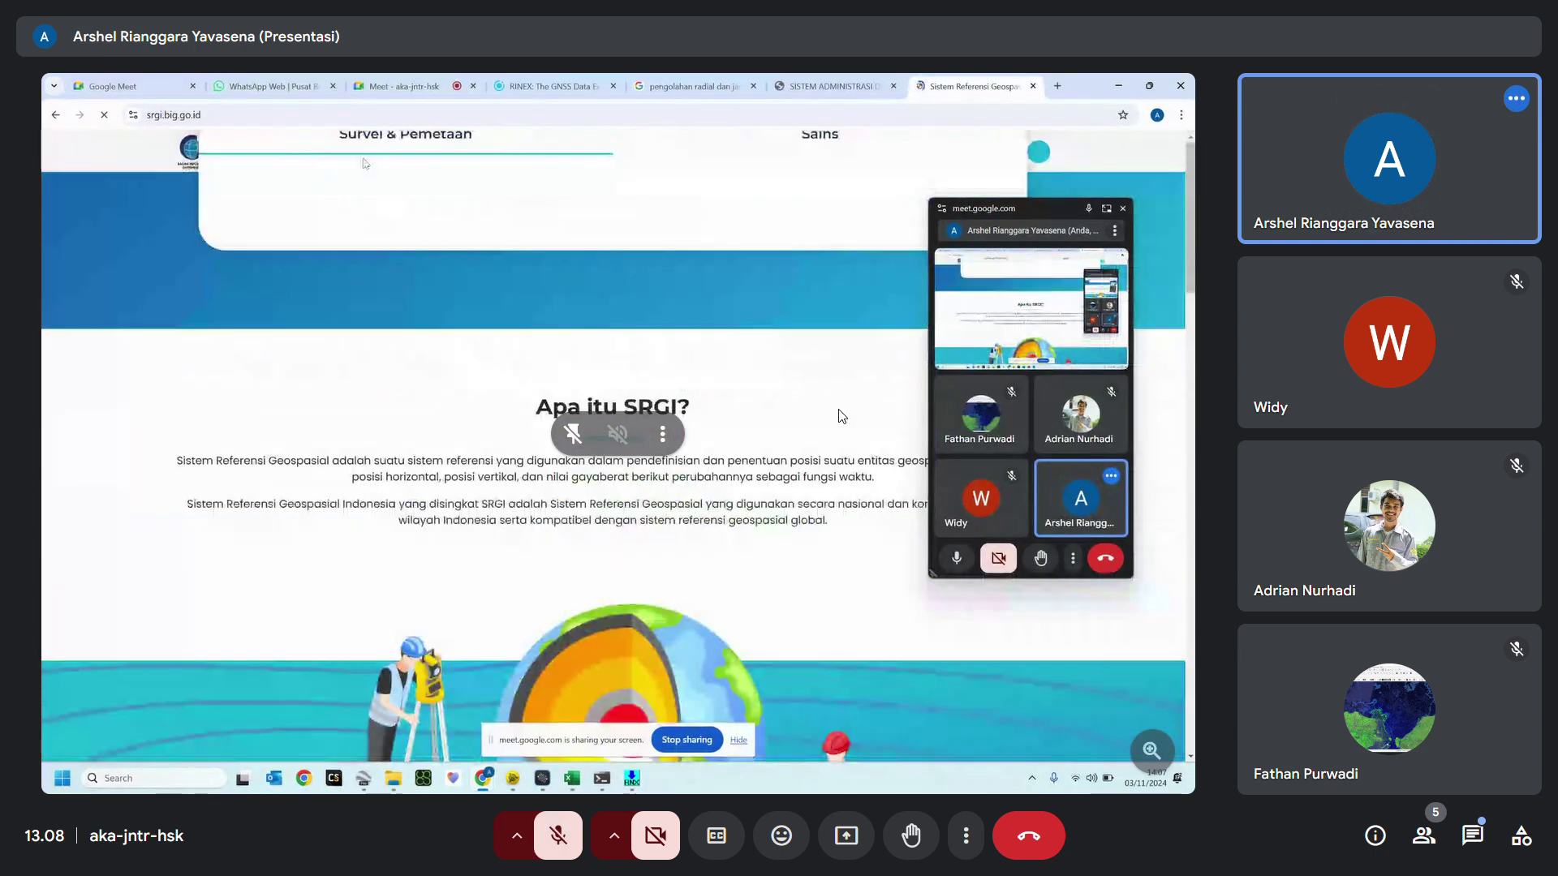
Read the participant's question in the in-call messages and close the chat.
click(1473, 834)
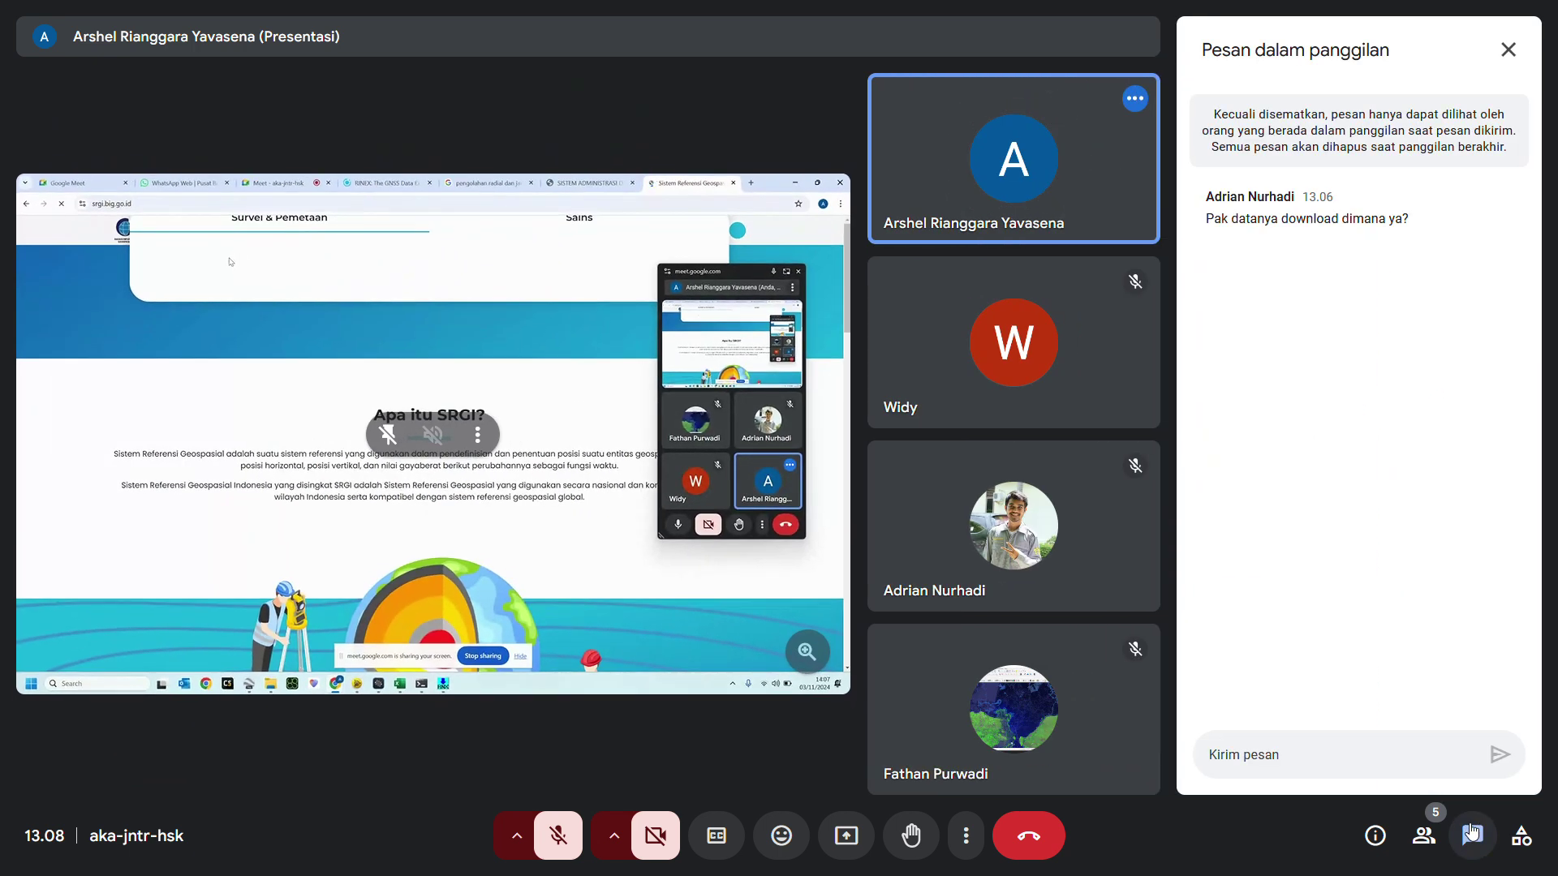
click(1473, 834)
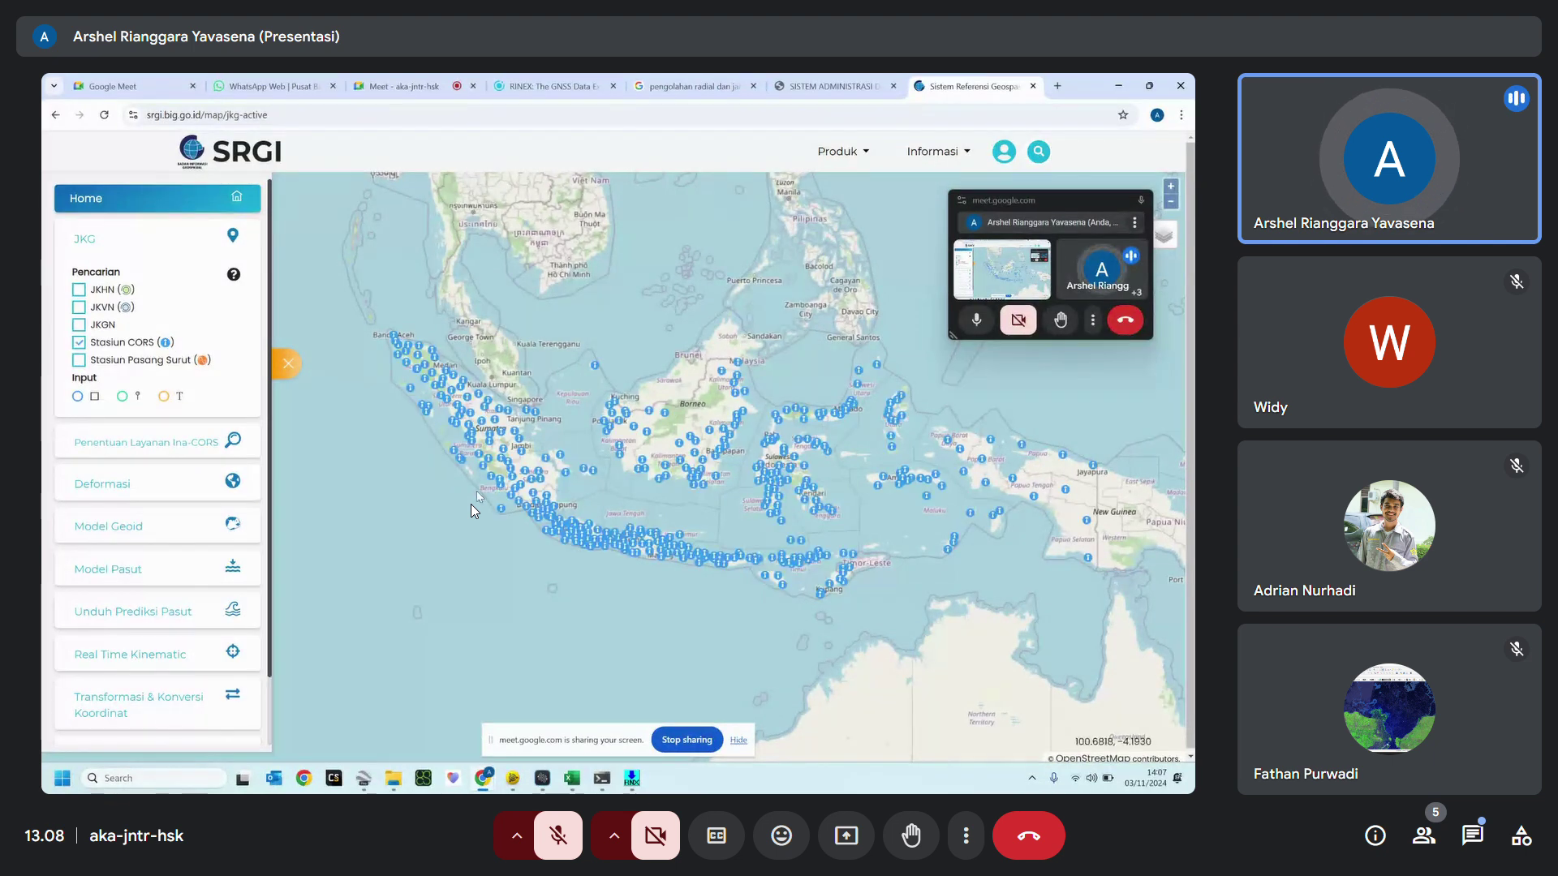
Display the CBOH station's RINEX availability by date, select day 228 of 2024, and continue to the download cart.
scroll(475, 511, up, 3)
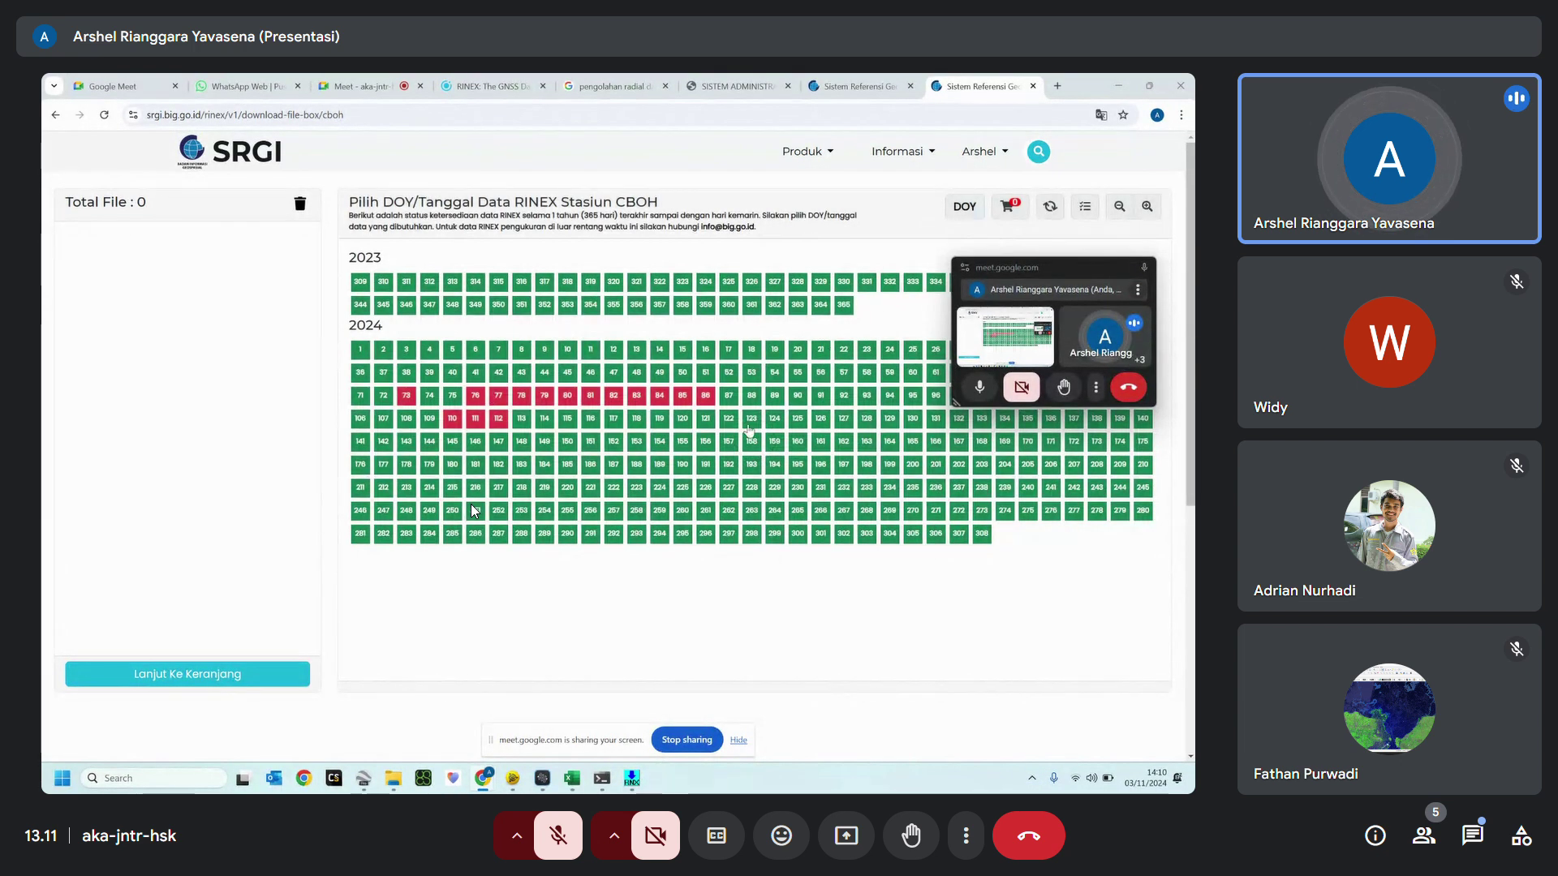
click(962, 208)
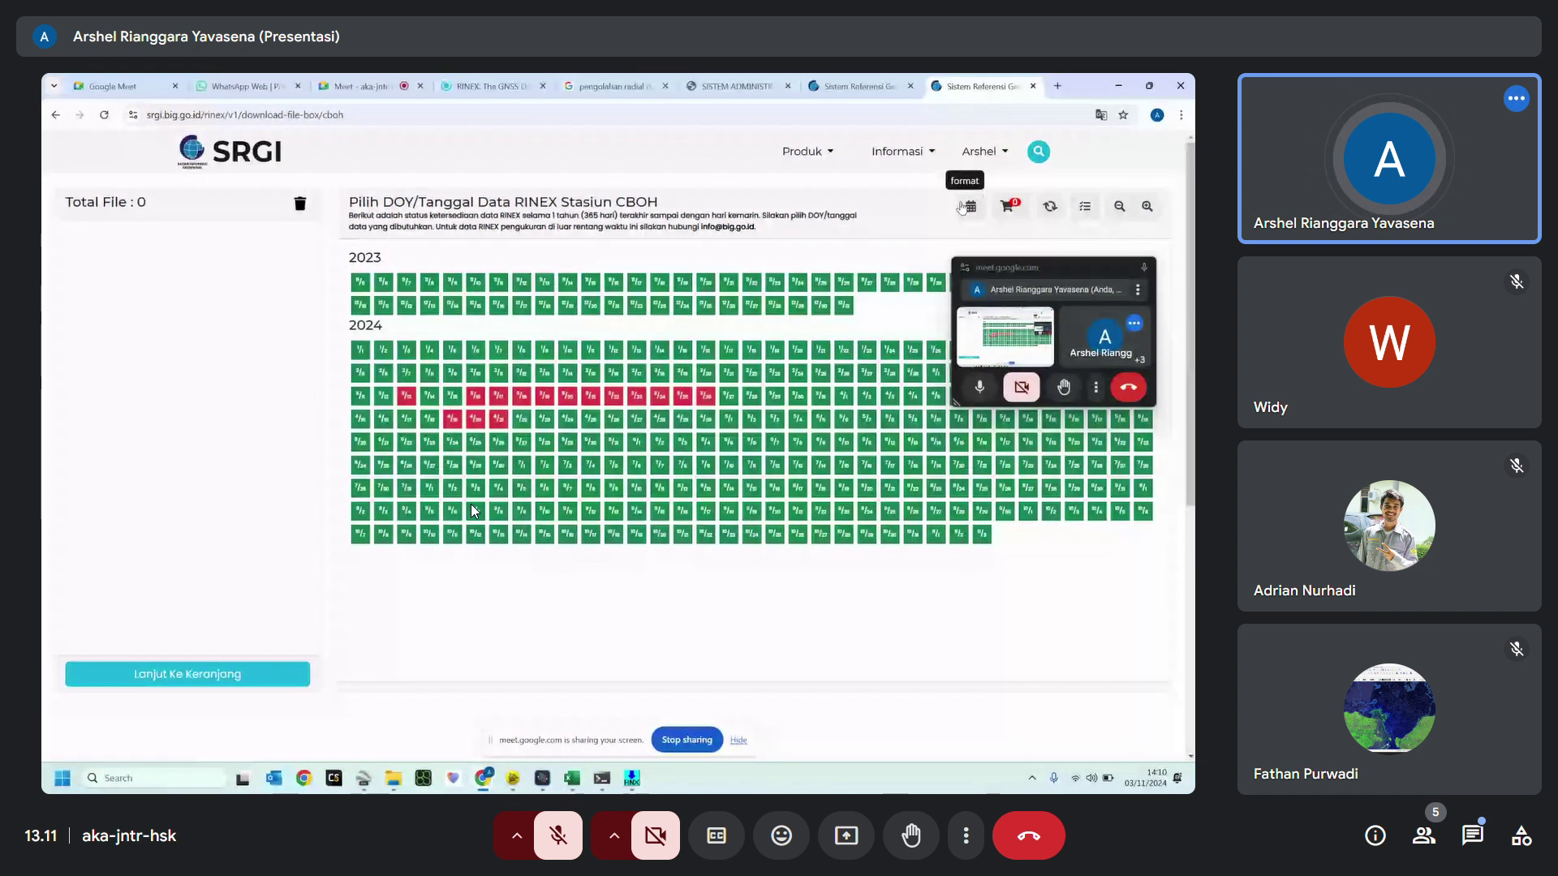
click(749, 491)
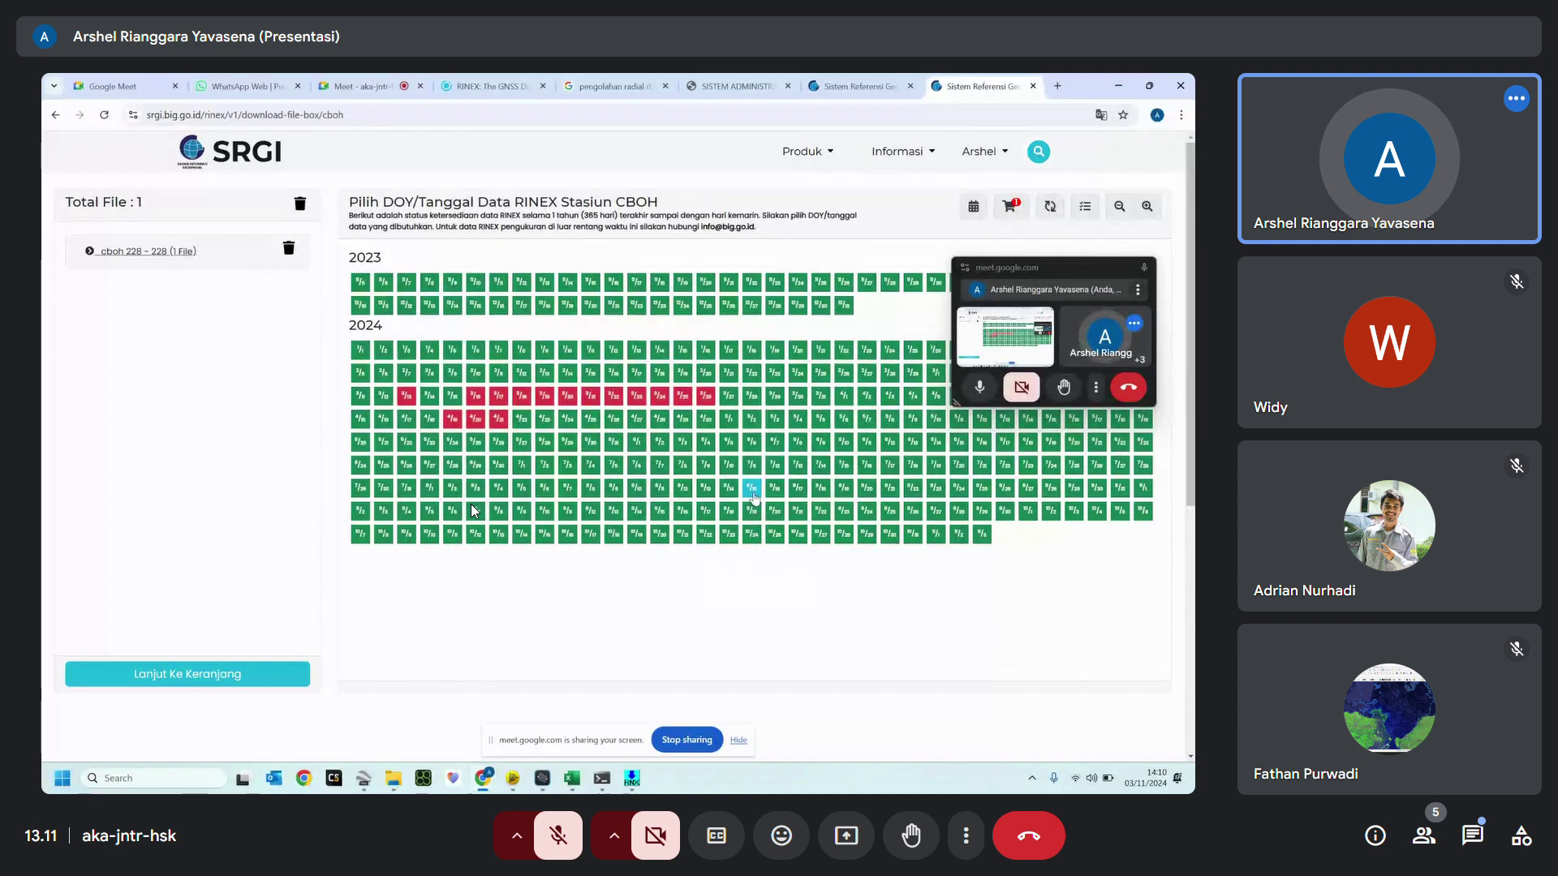
click(202, 675)
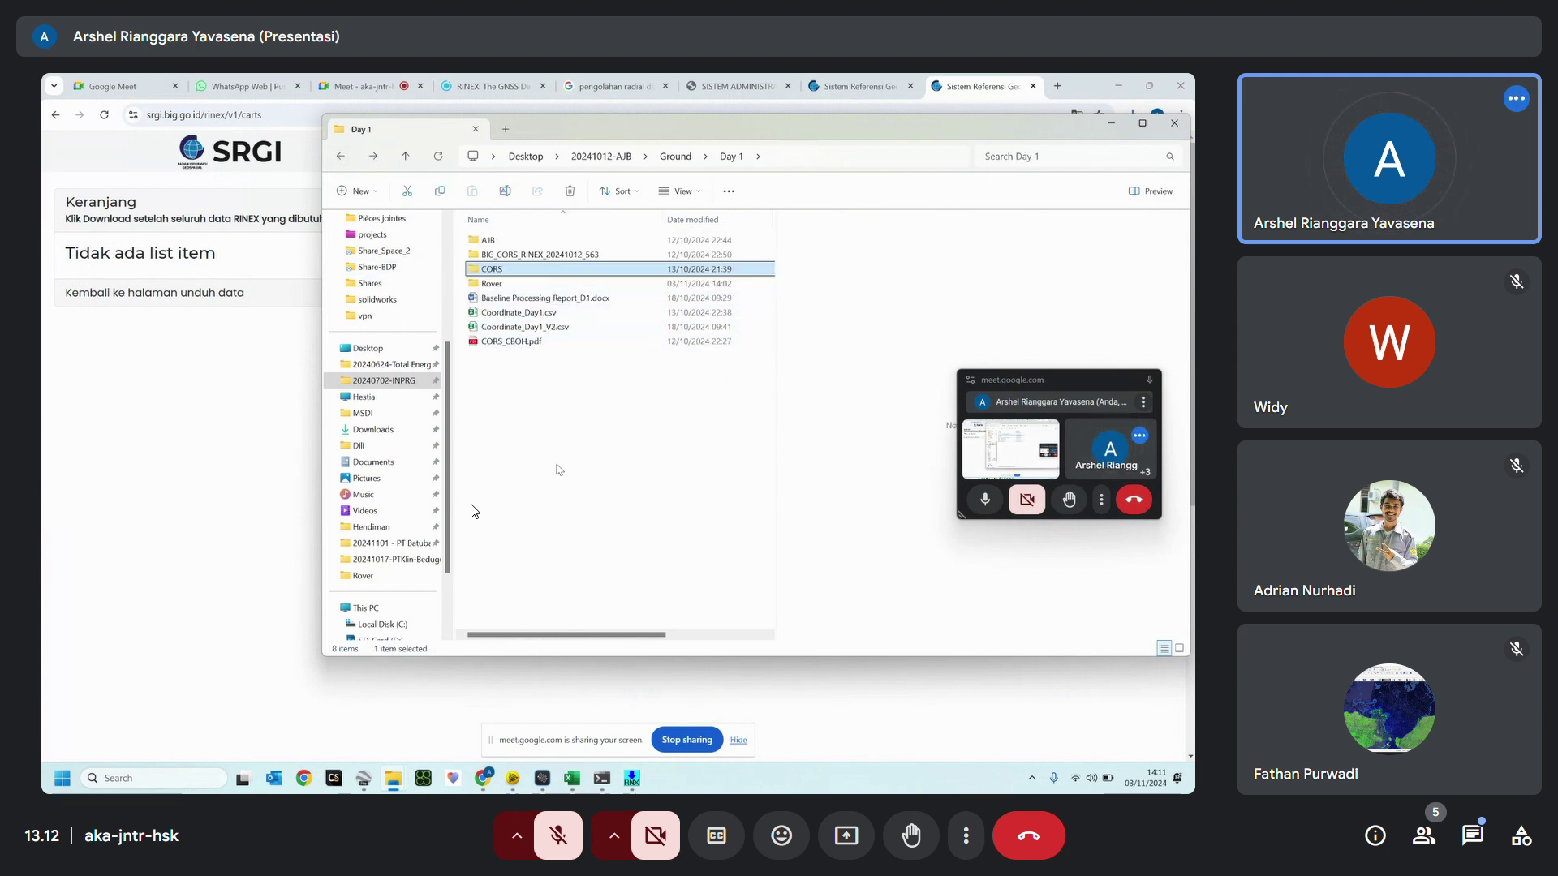
click(1152, 750)
click(1150, 753)
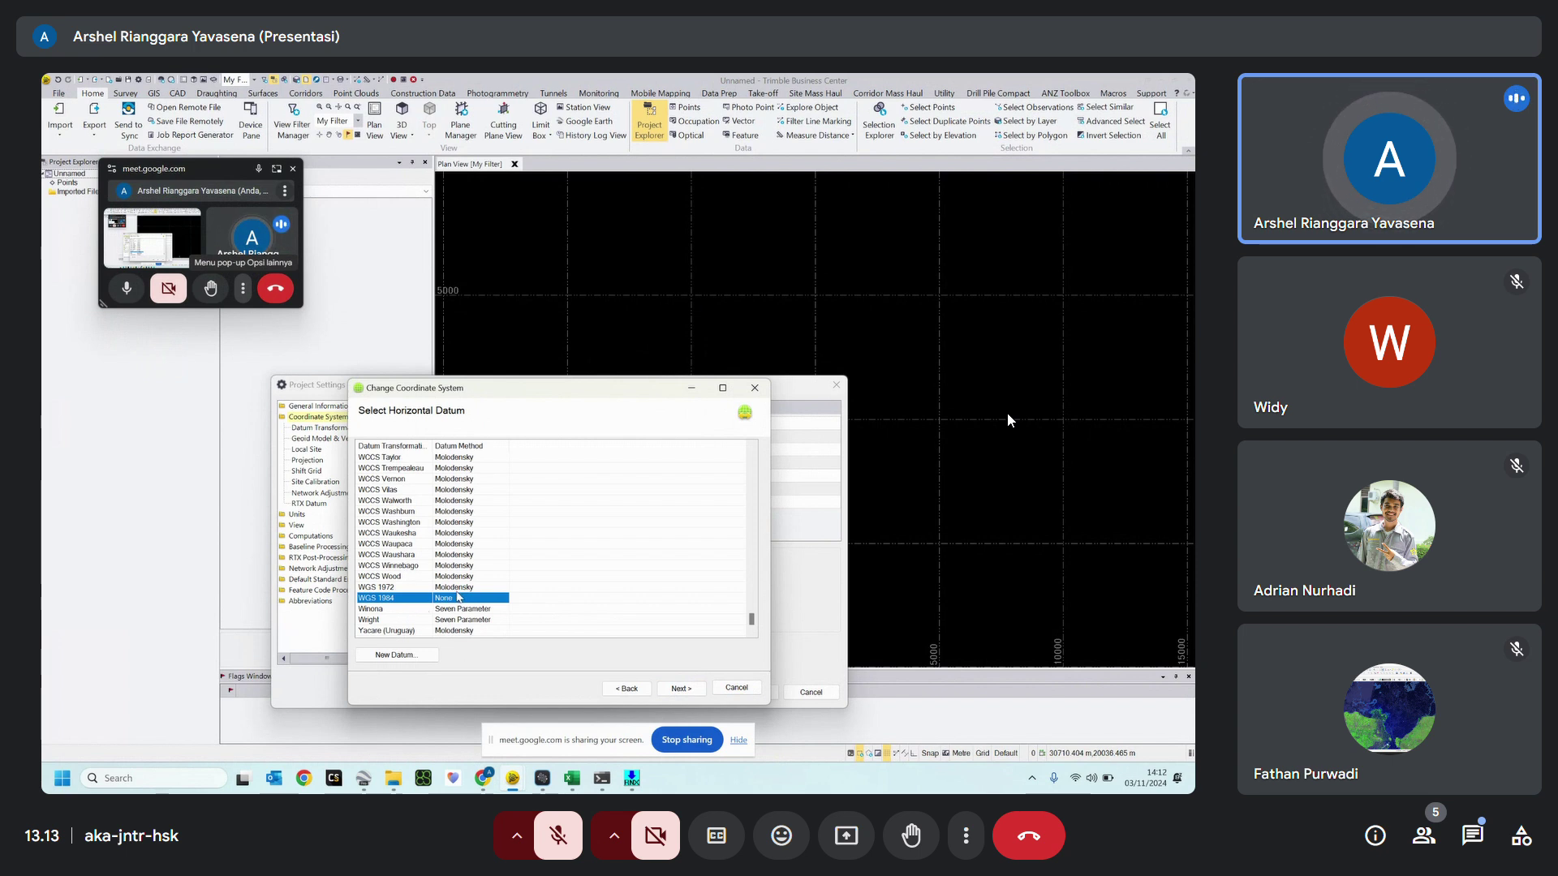
Keep WGS 1984 as the horizontal datum for the coordinate system and continue to the geoid model choice.
scroll(458, 596, down, 1)
scroll(458, 596, up, 1)
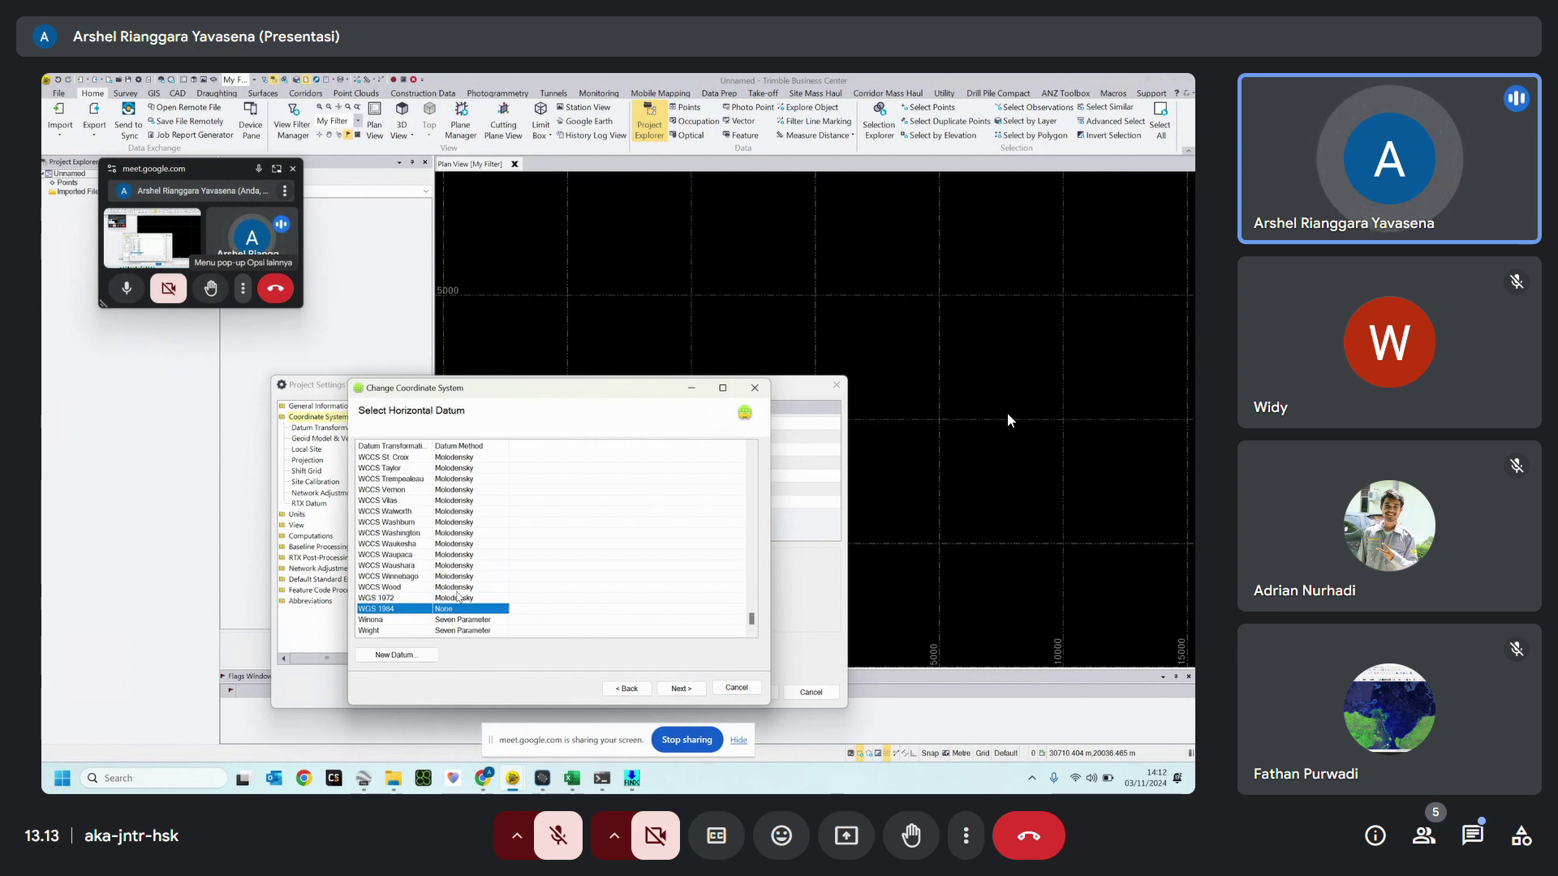
scroll(458, 597, down, 1)
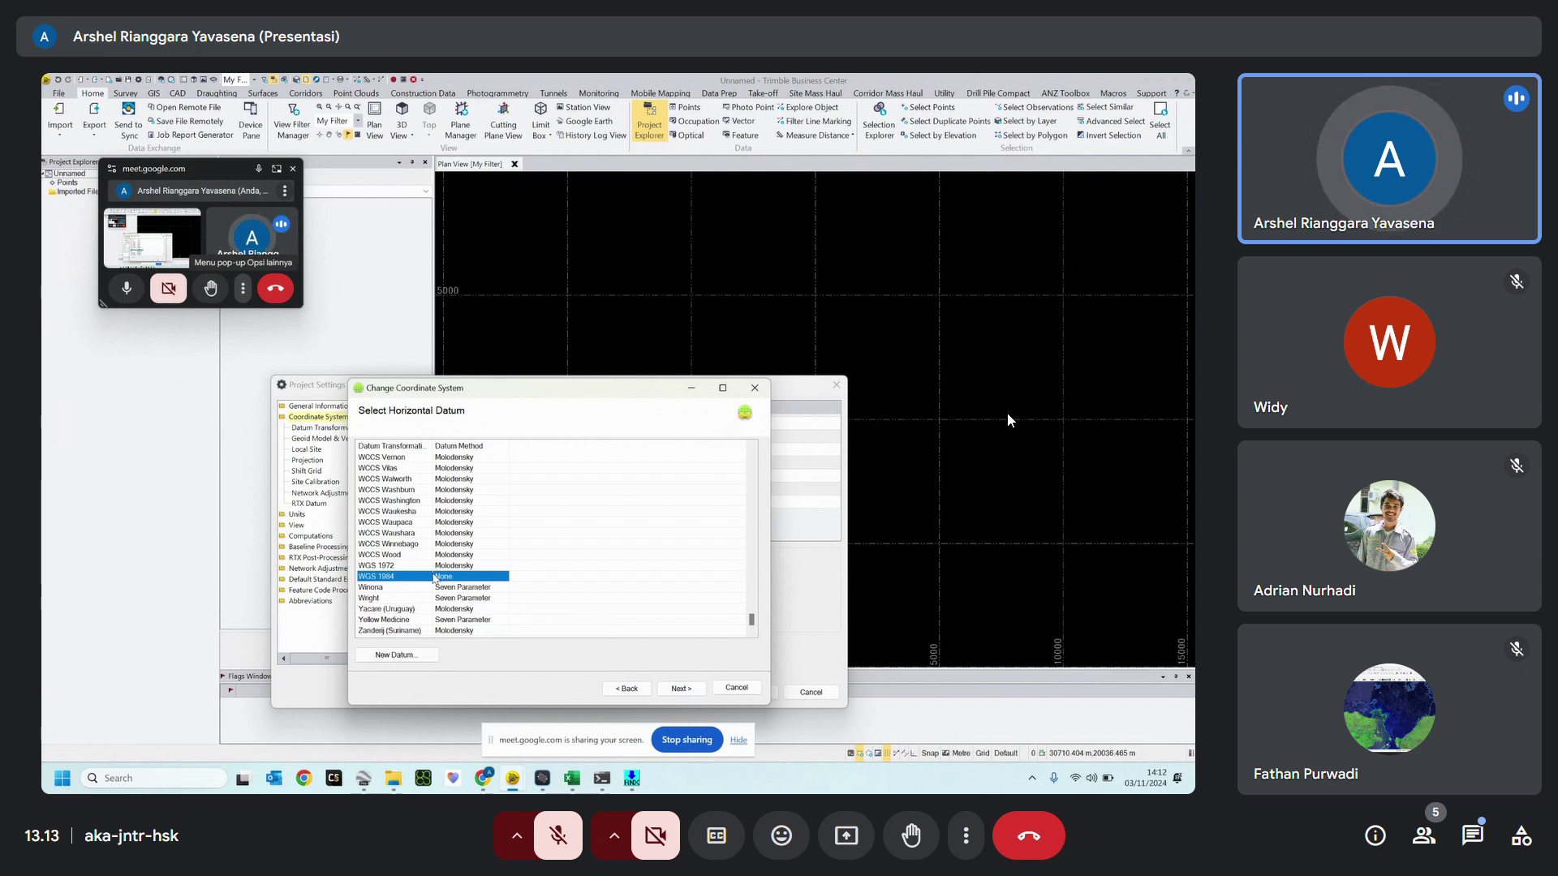
click(689, 691)
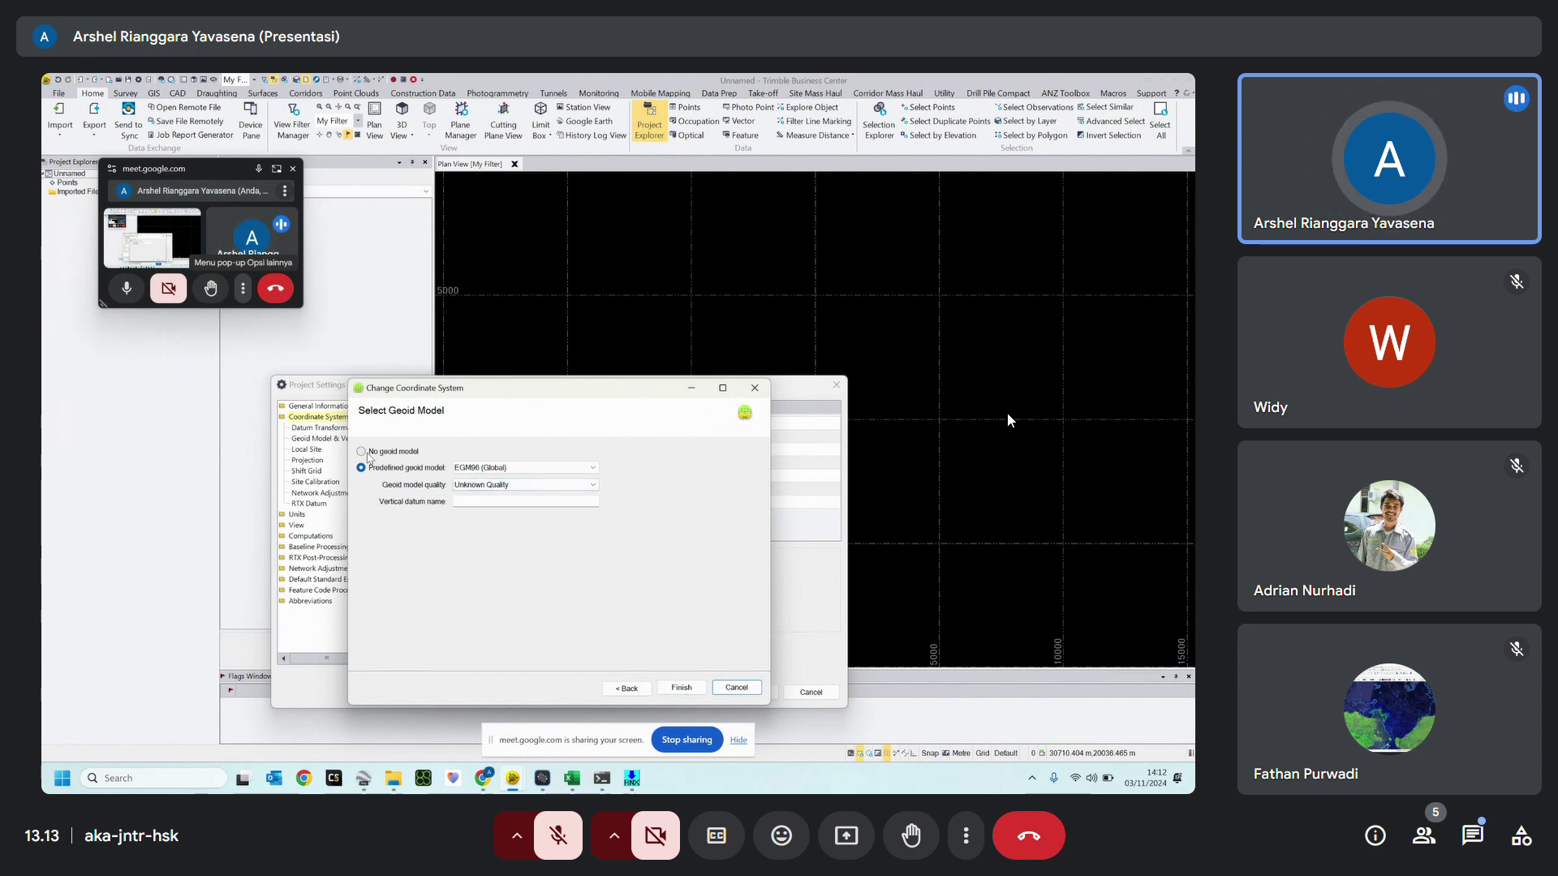
Switch to Chrome and search Google for "orthometric height".
key(alt+Tab)
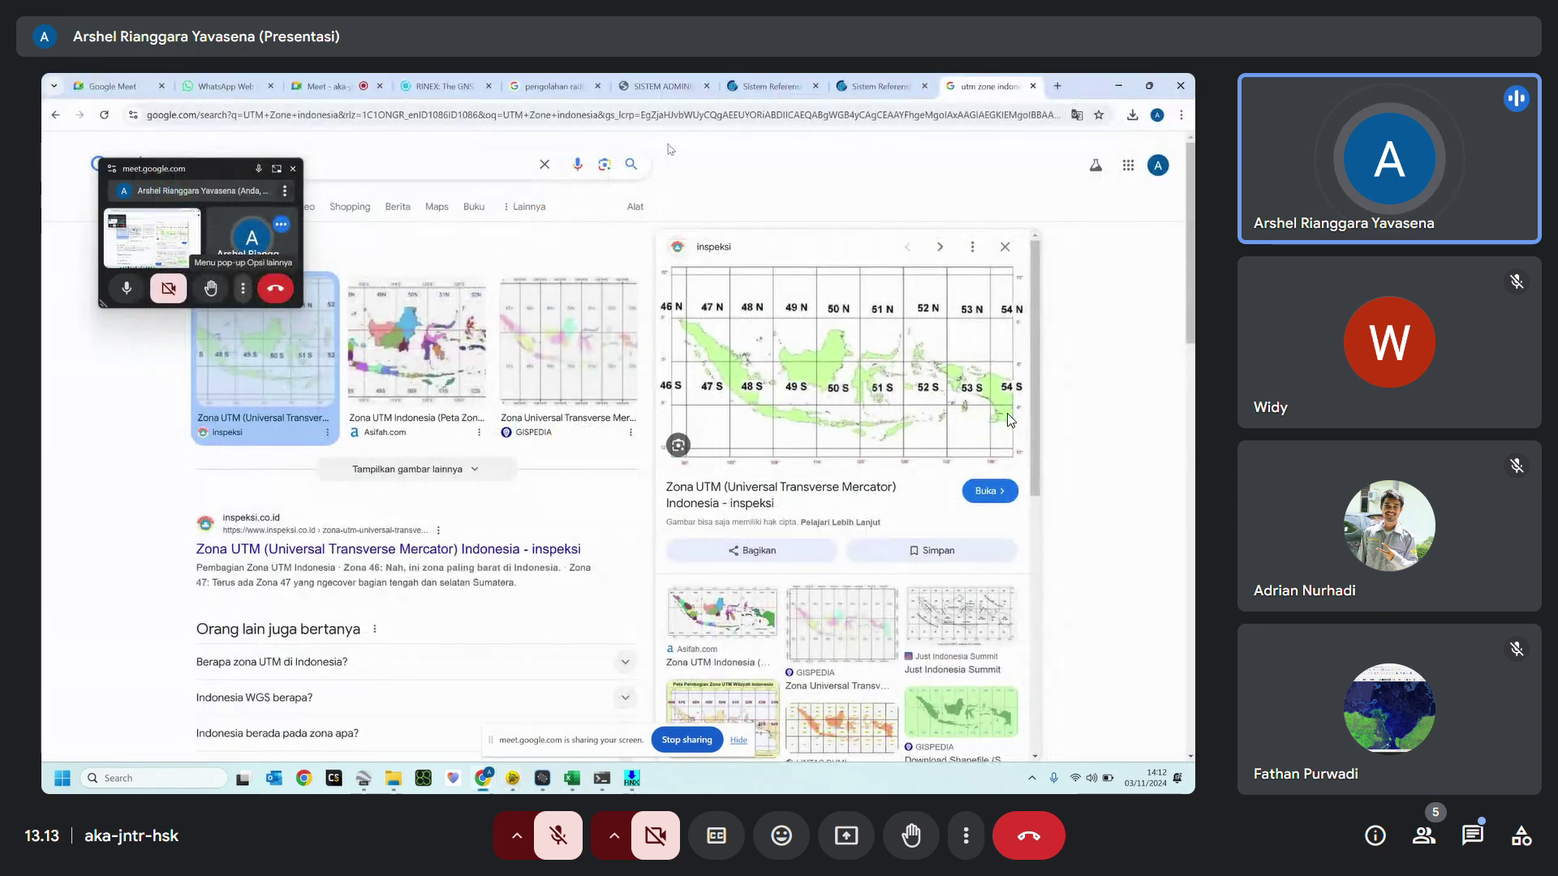
click(613, 114)
text(t)
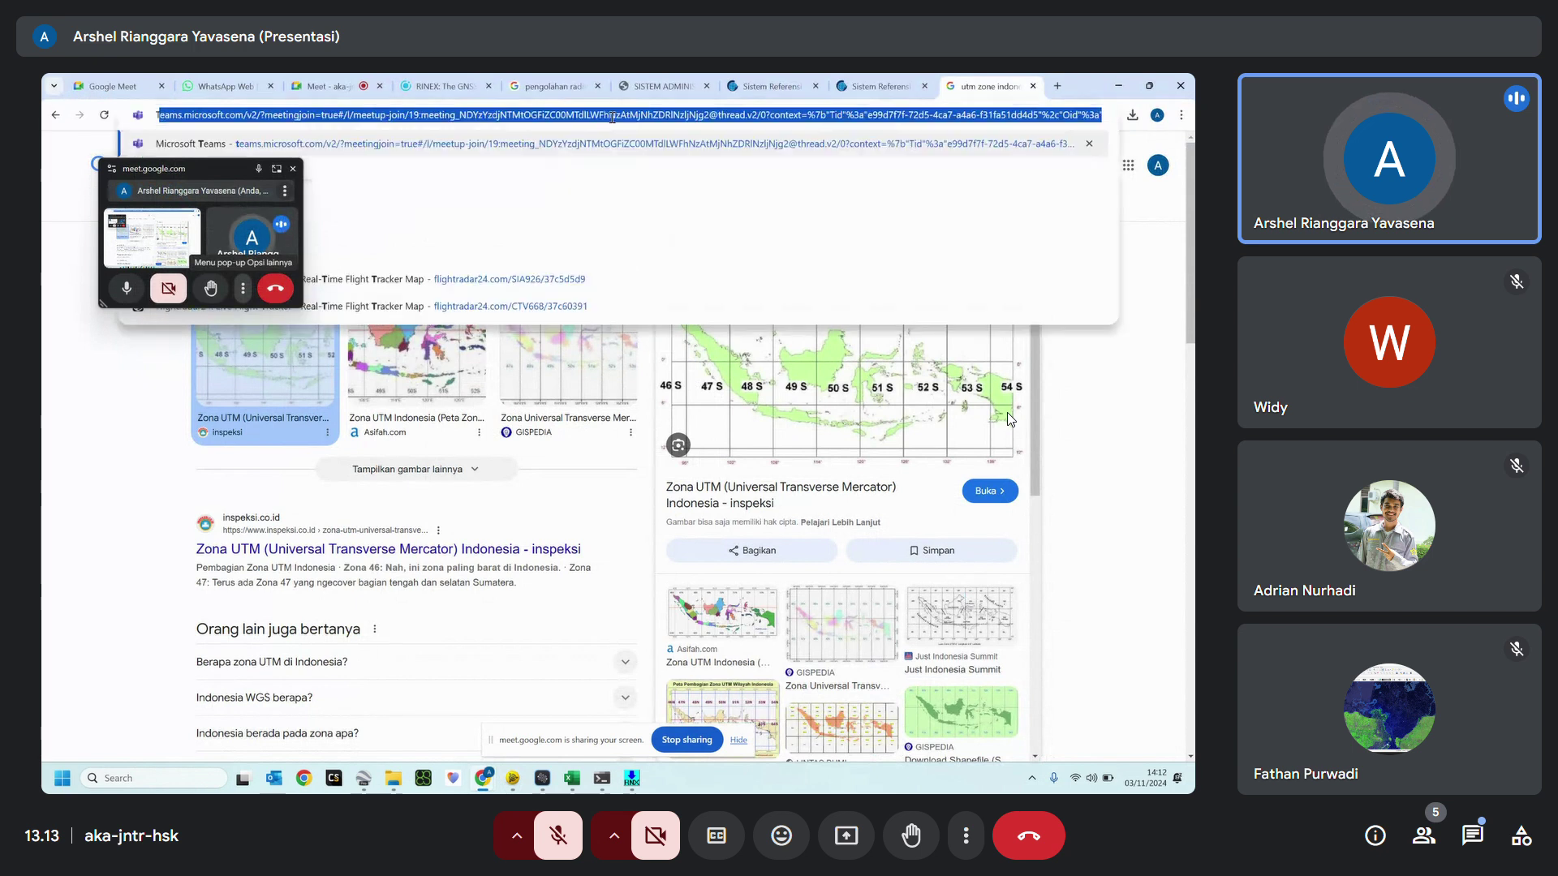
text(flags)
key(ctrl+a)
text(orh=t)
key(BackSpace)
key(BackSpace)
key(BackSpace)
text(thoe)
key(BackSpace)
text(metric he)
key(Return)
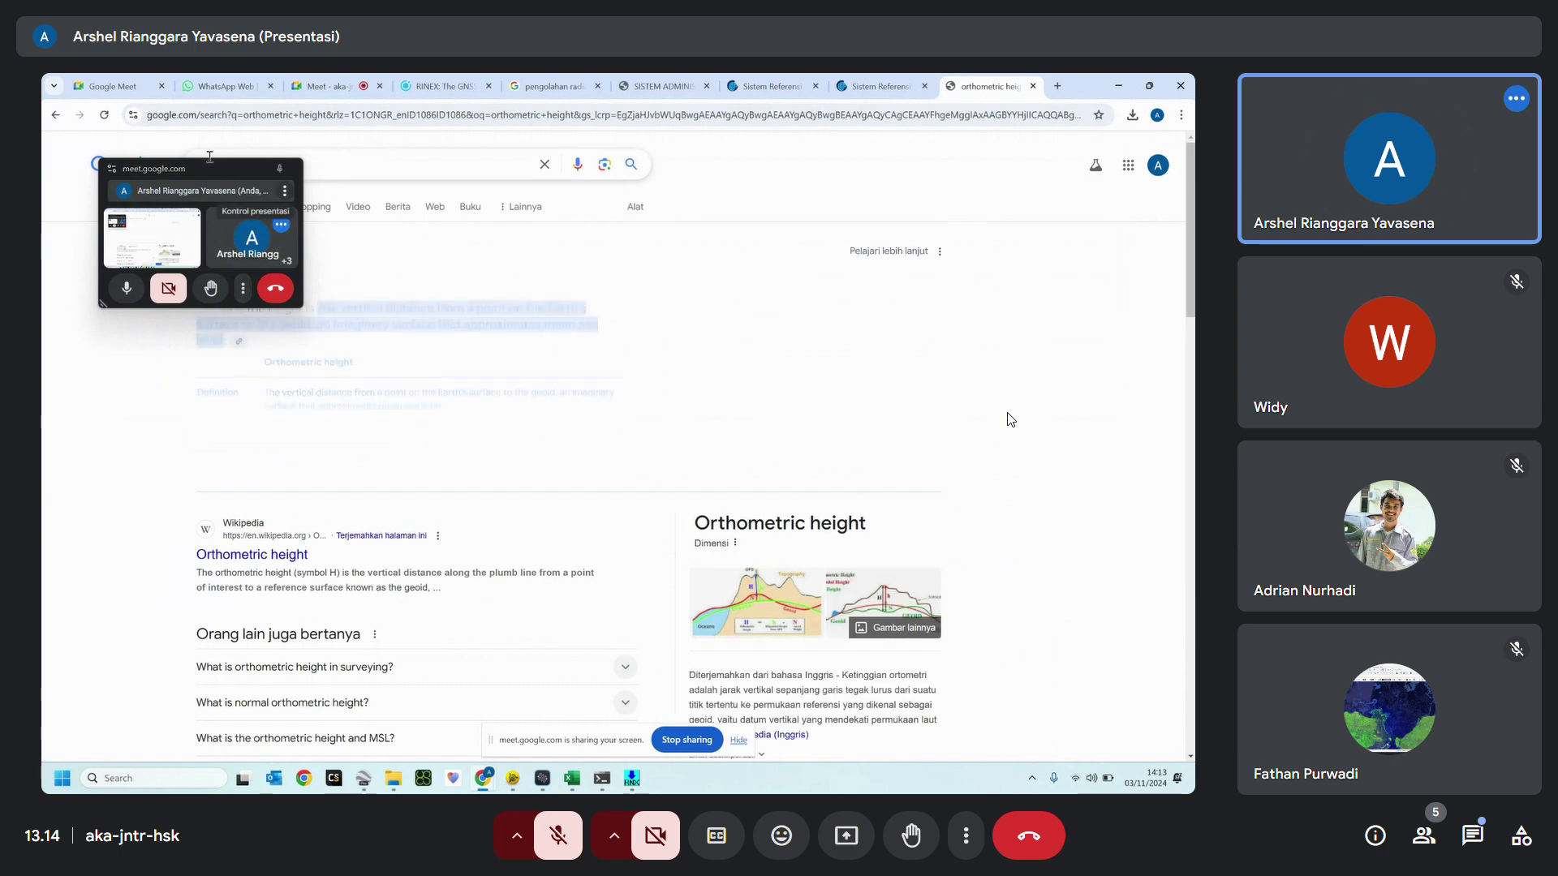
Show the image results and enlarge the ResearchGate diagram relating orthometric and ellipsoidal height, moving the meeting overlay clear of it.
drag(193, 167, 859, 153)
click(258, 208)
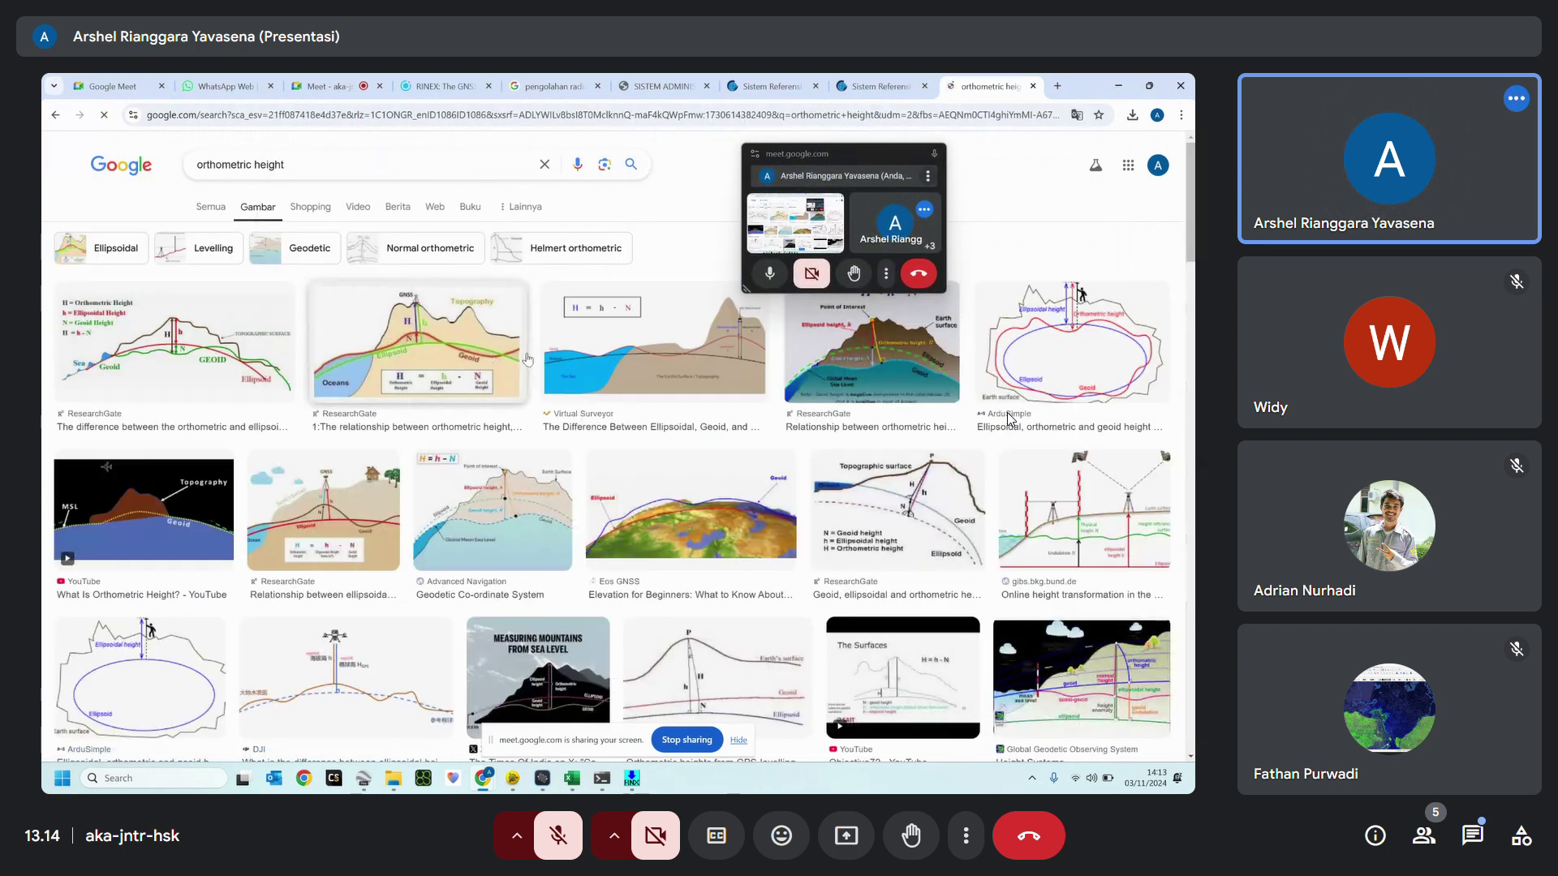
click(526, 359)
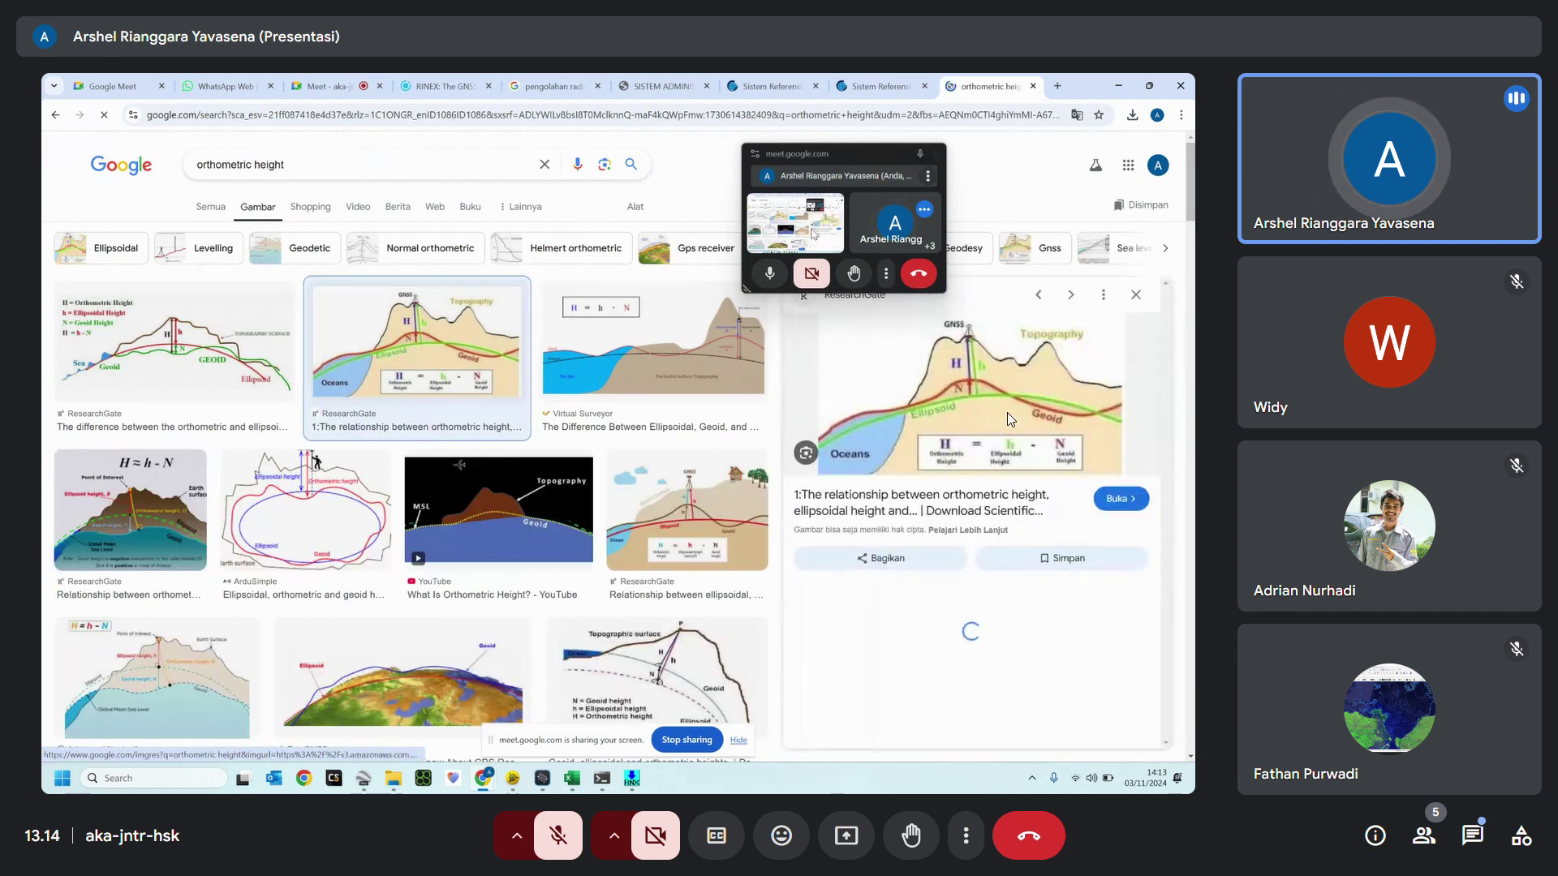
drag(835, 154, 615, 241)
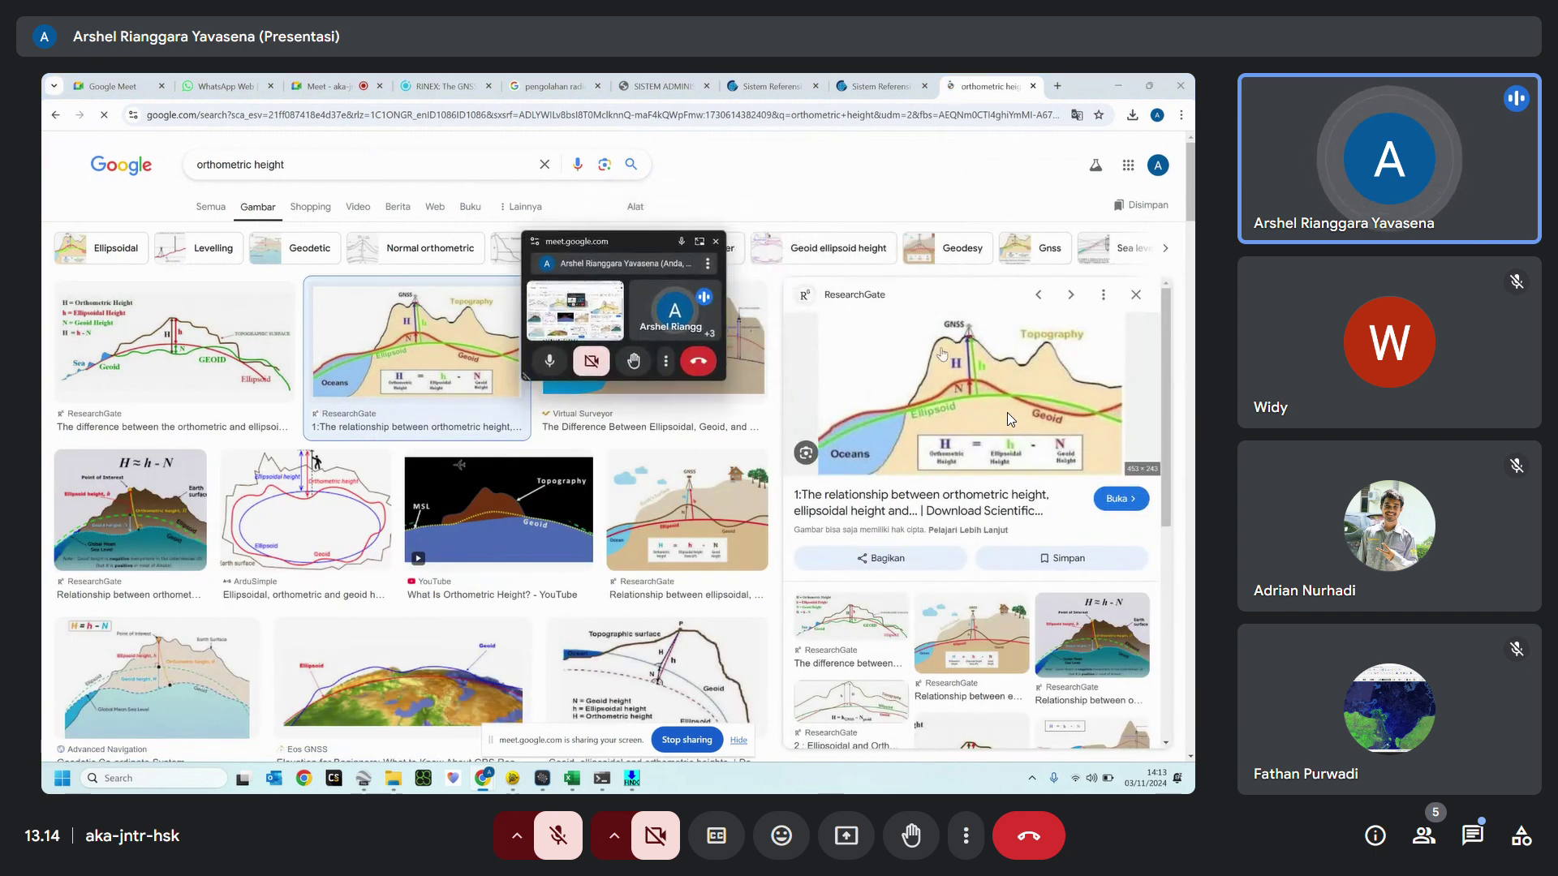
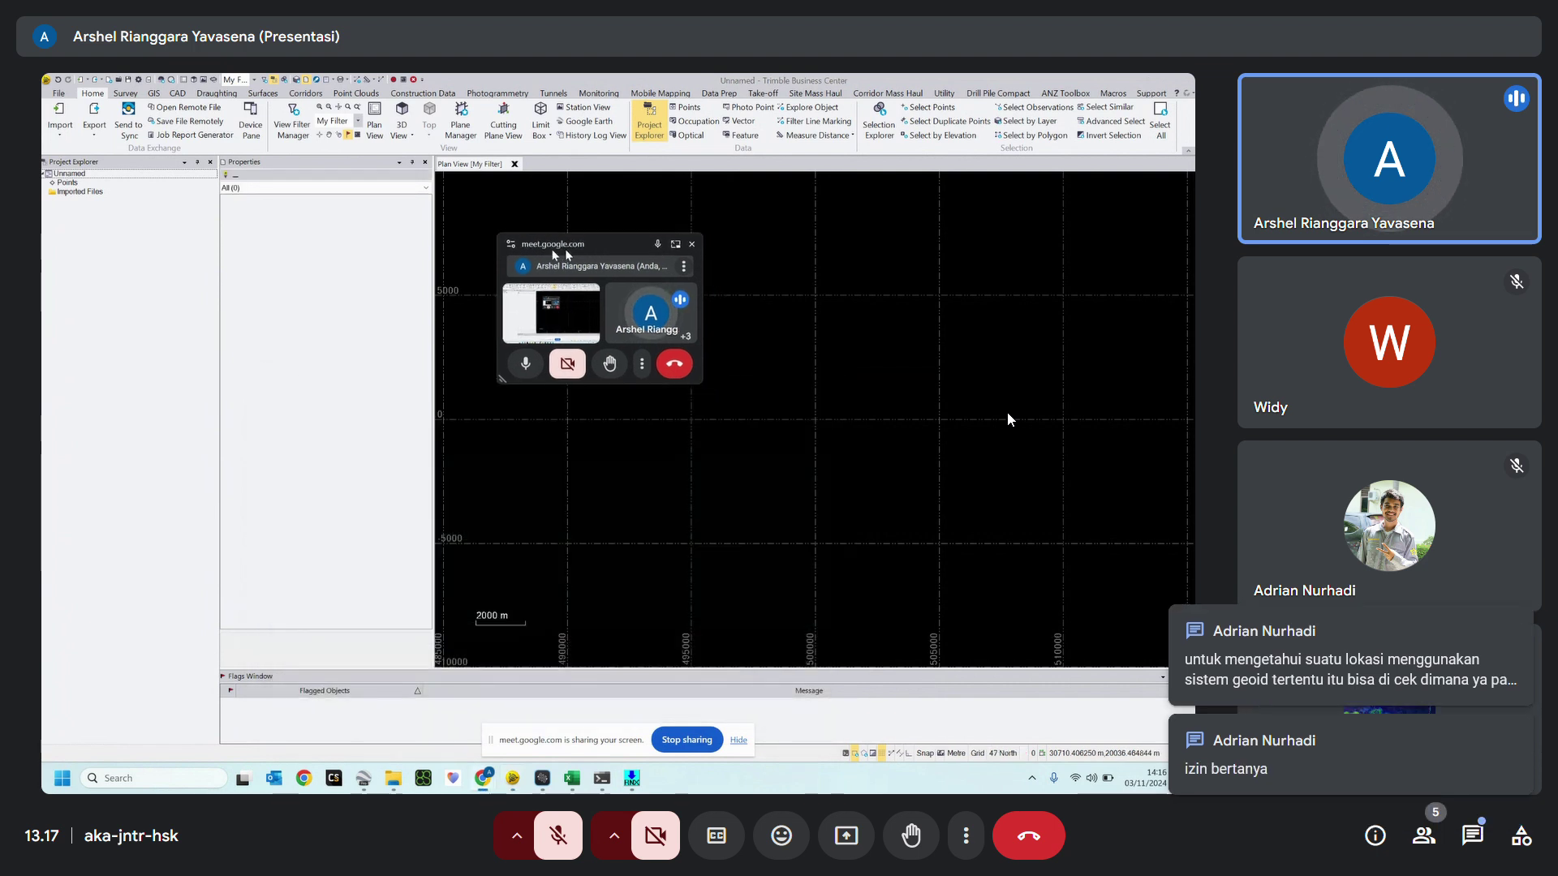
Read the new in-call question about finding which geoid system applies to a location, and close the chat.
click(1490, 841)
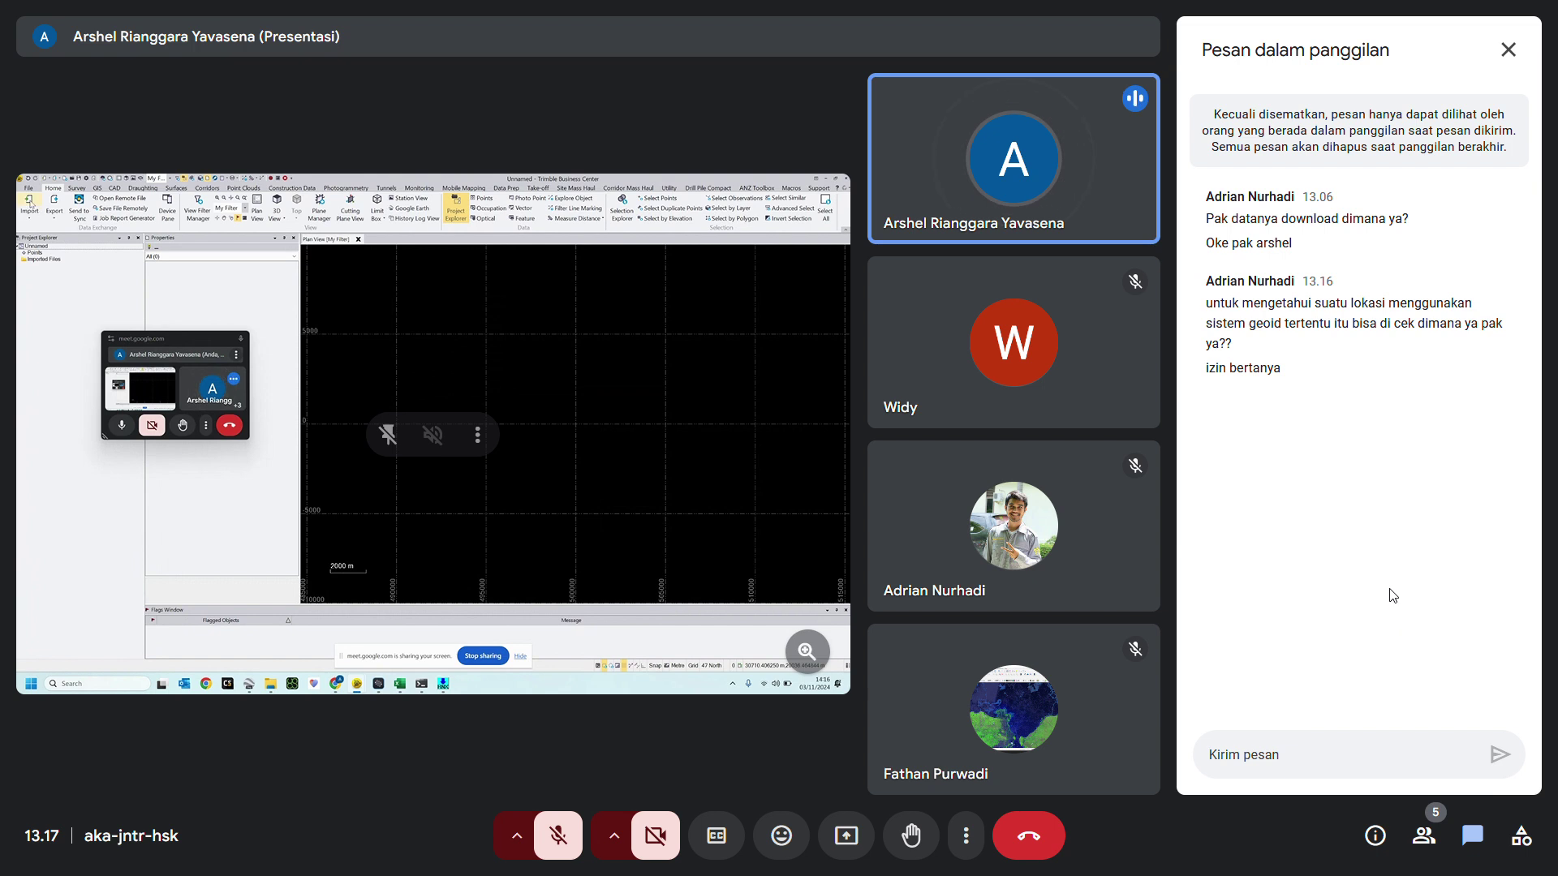
click(1473, 835)
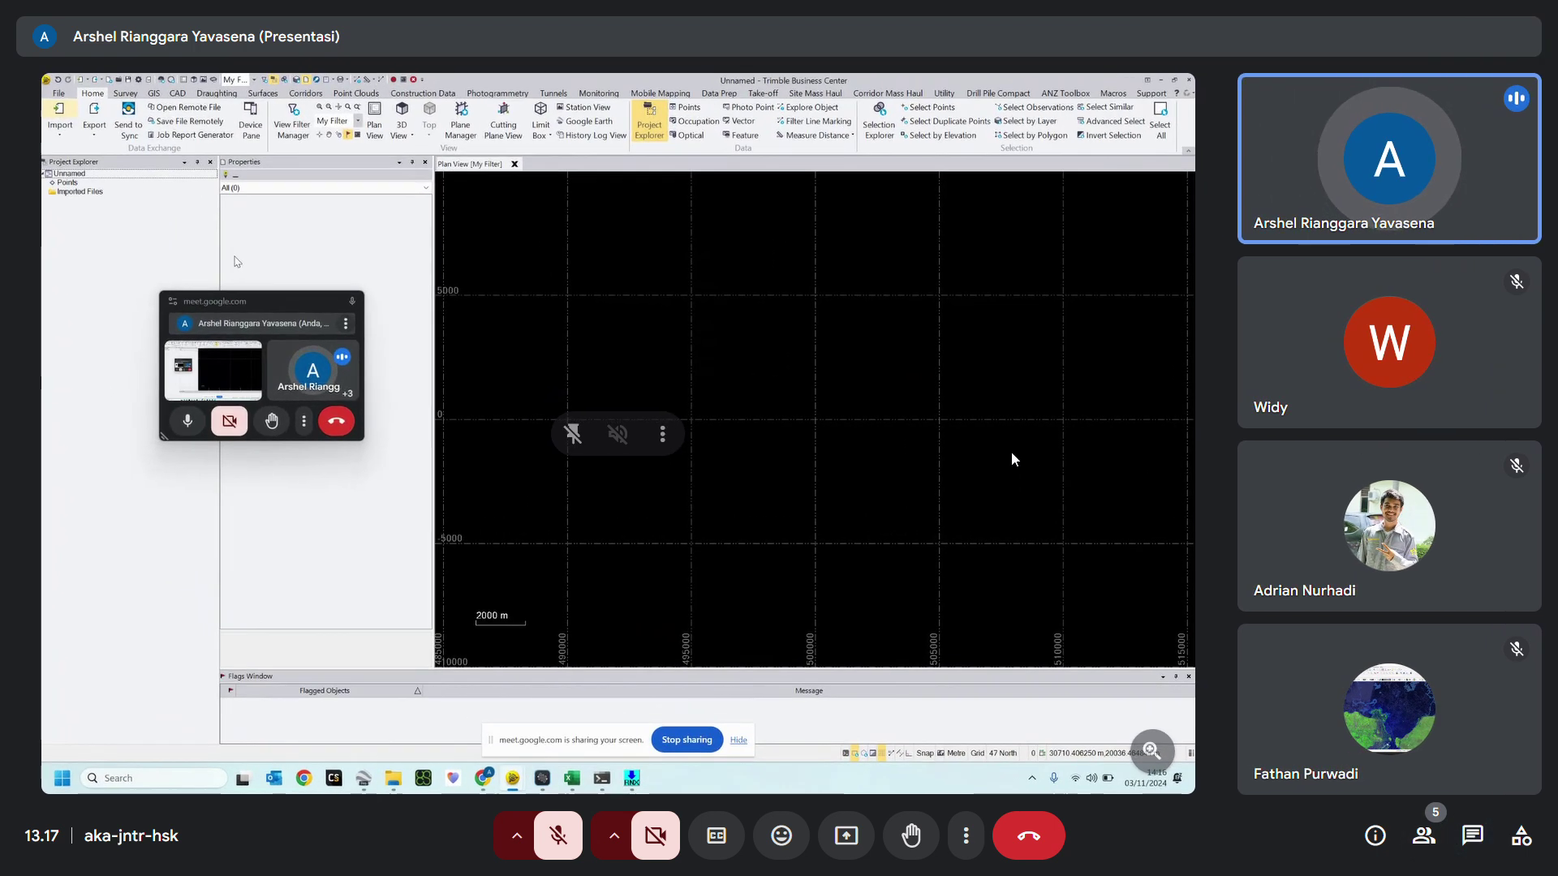
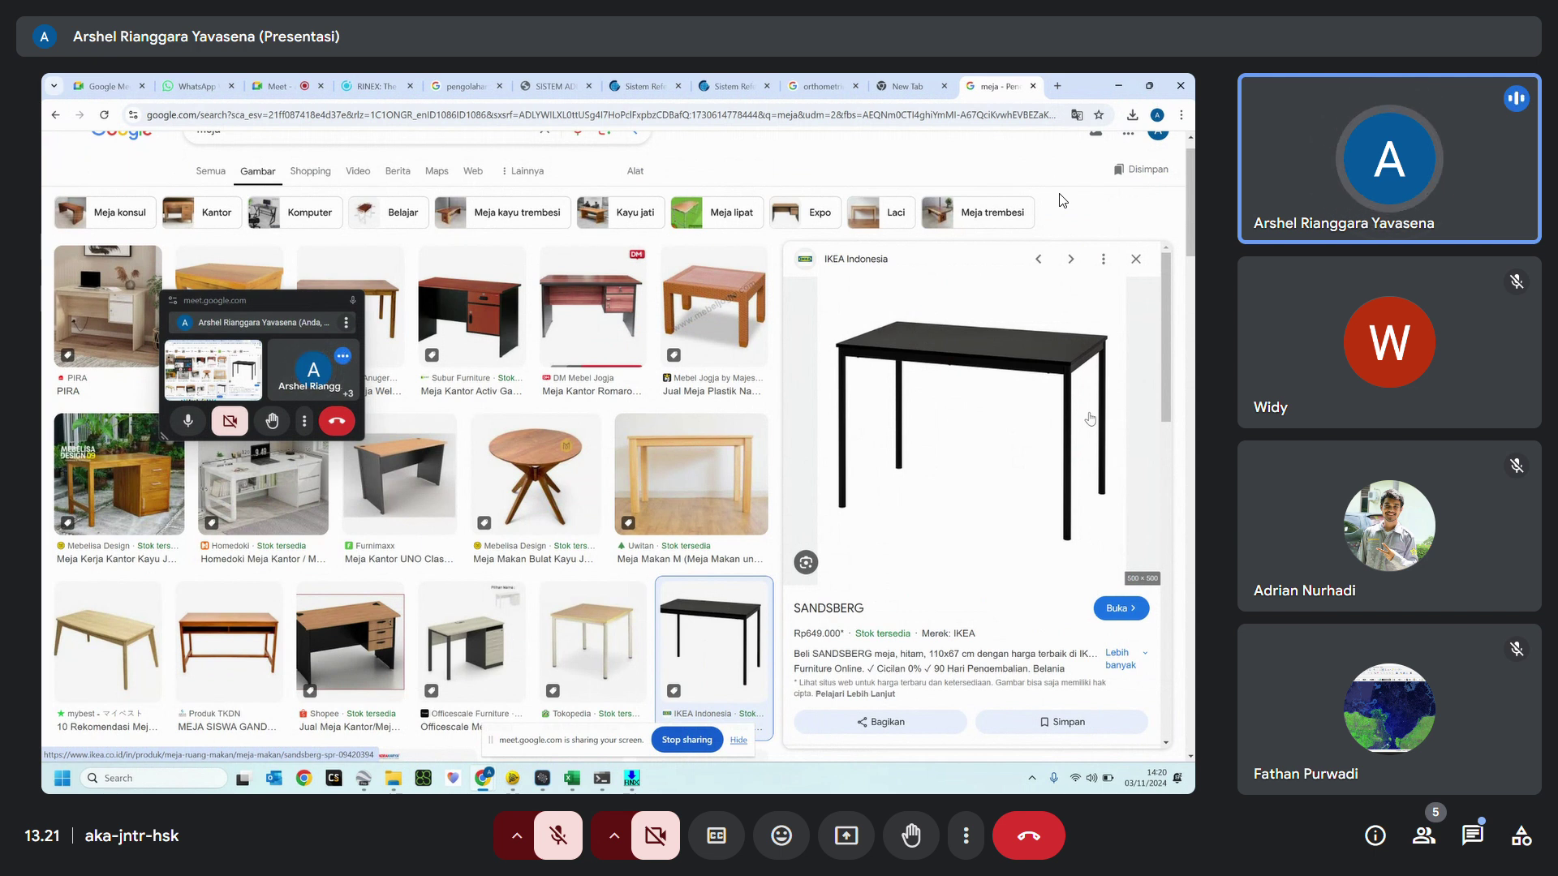
Open the IKEA page of the SANDSBERG table, and close it to return to the image results.
click(1090, 419)
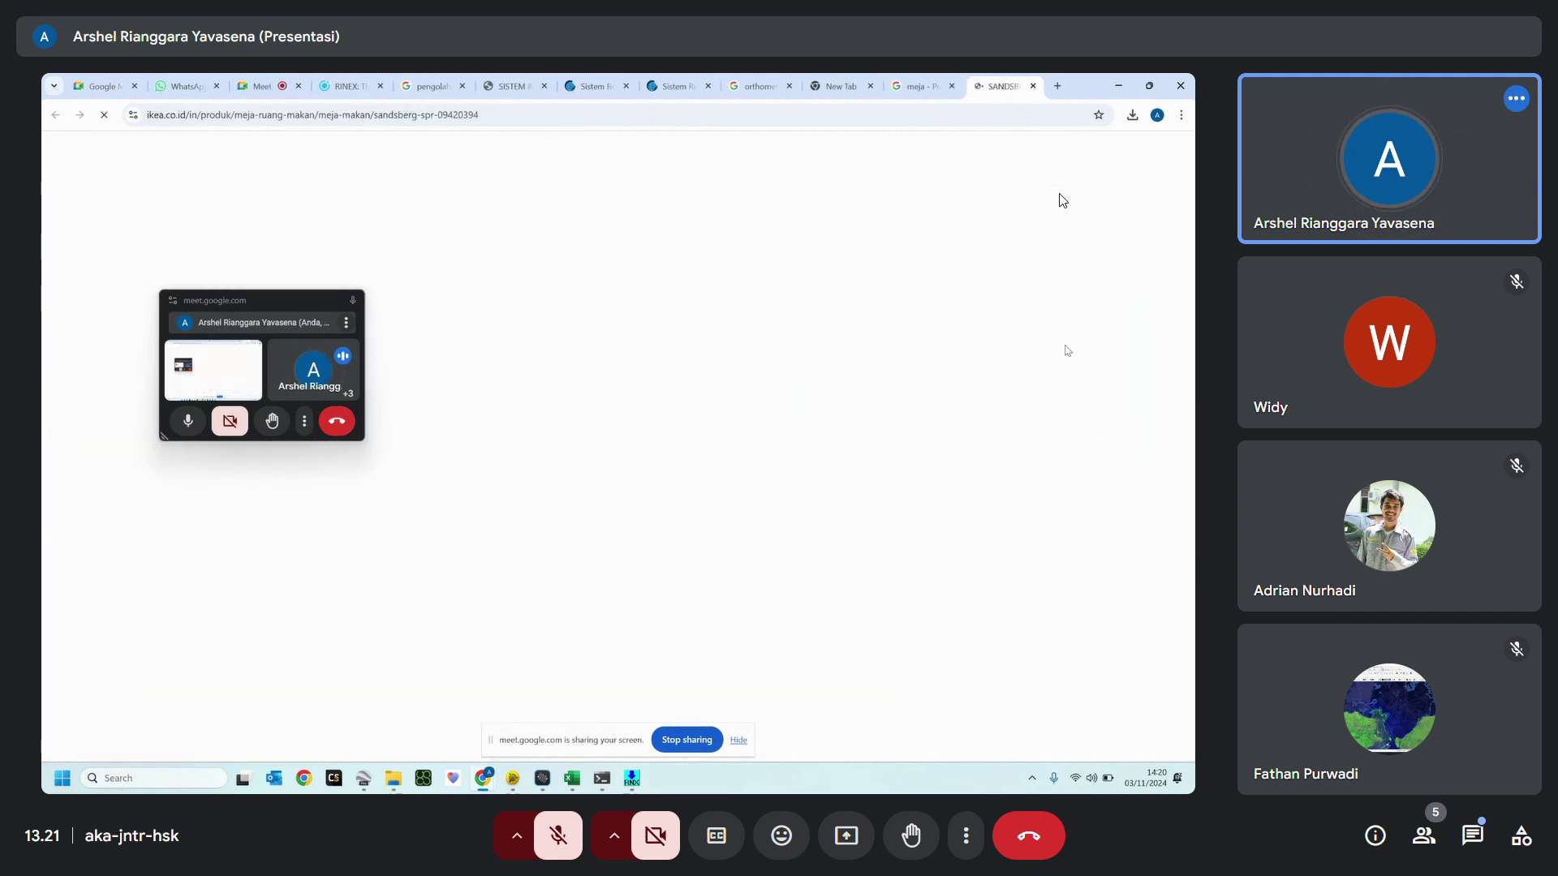
click(922, 81)
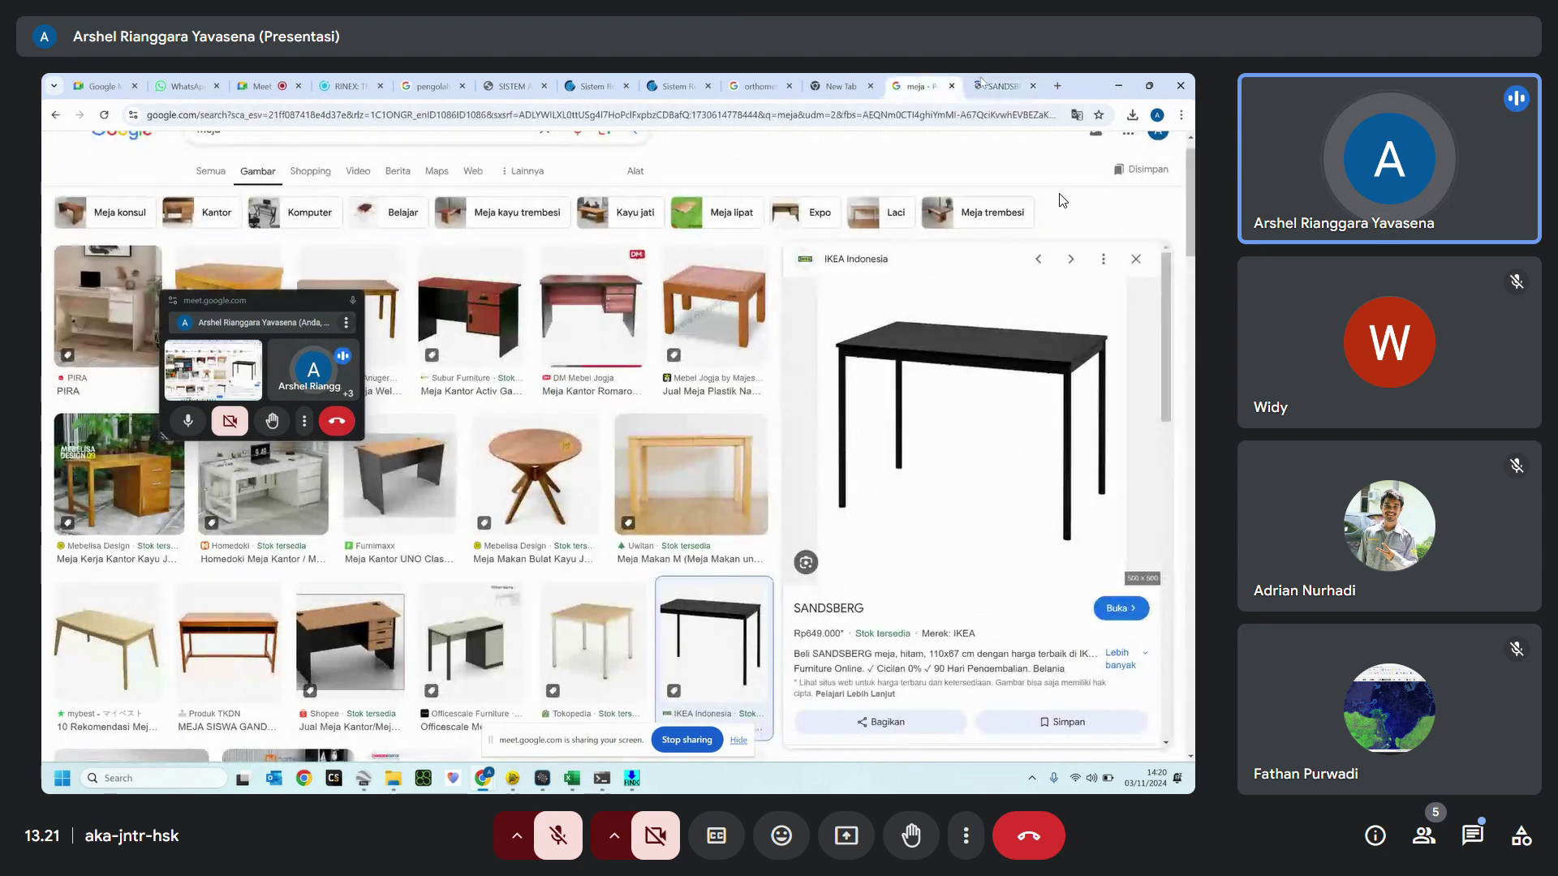
click(1033, 86)
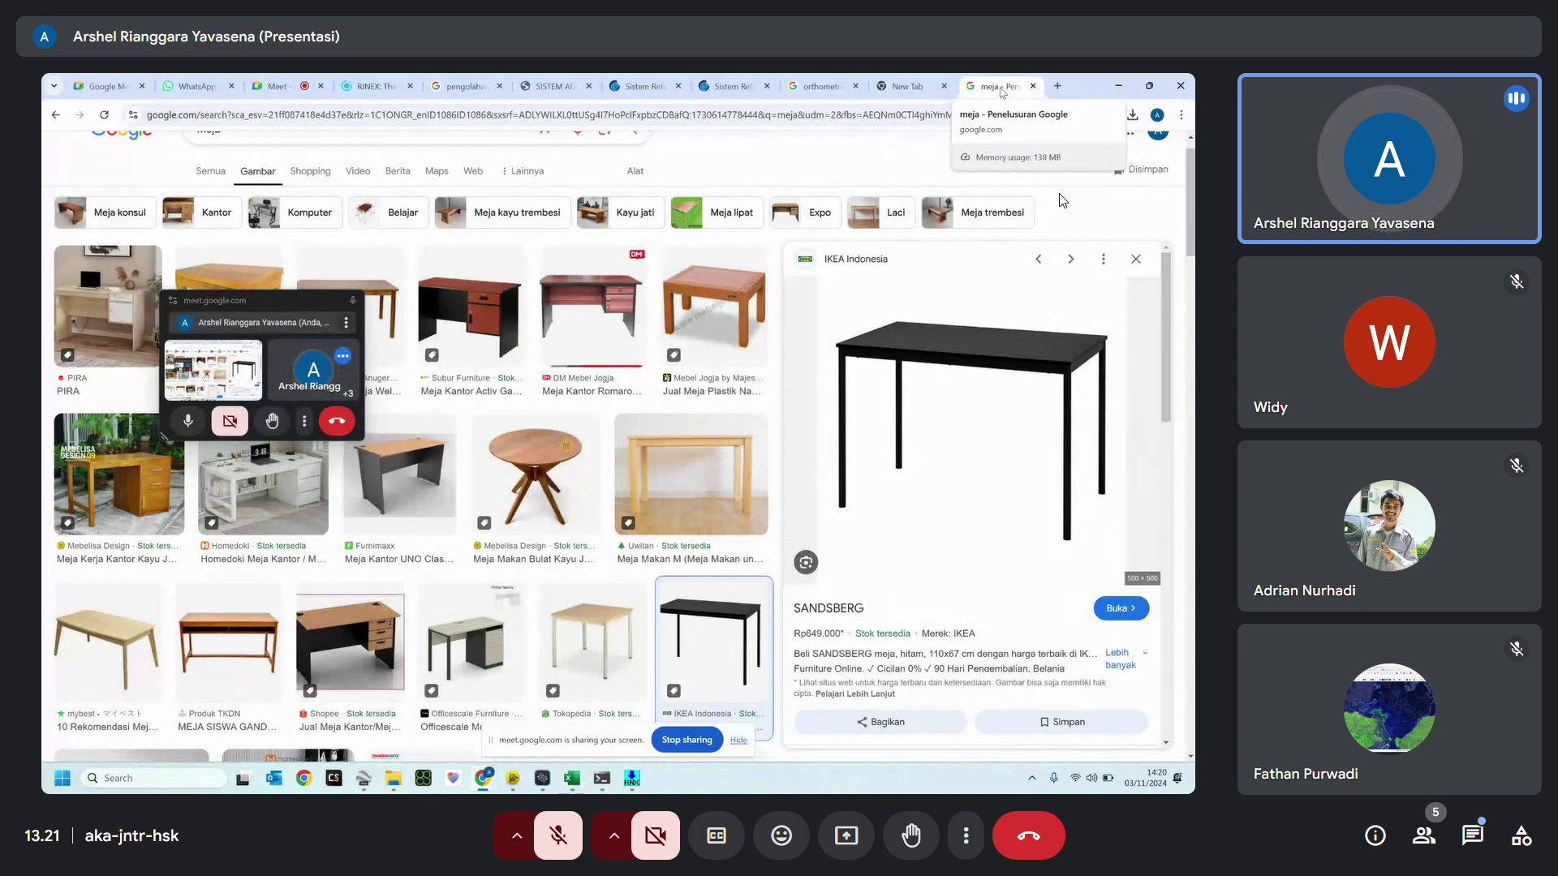
Open an empty browser tab, start Emlid Studio, and dismiss its update notice.
click(1057, 86)
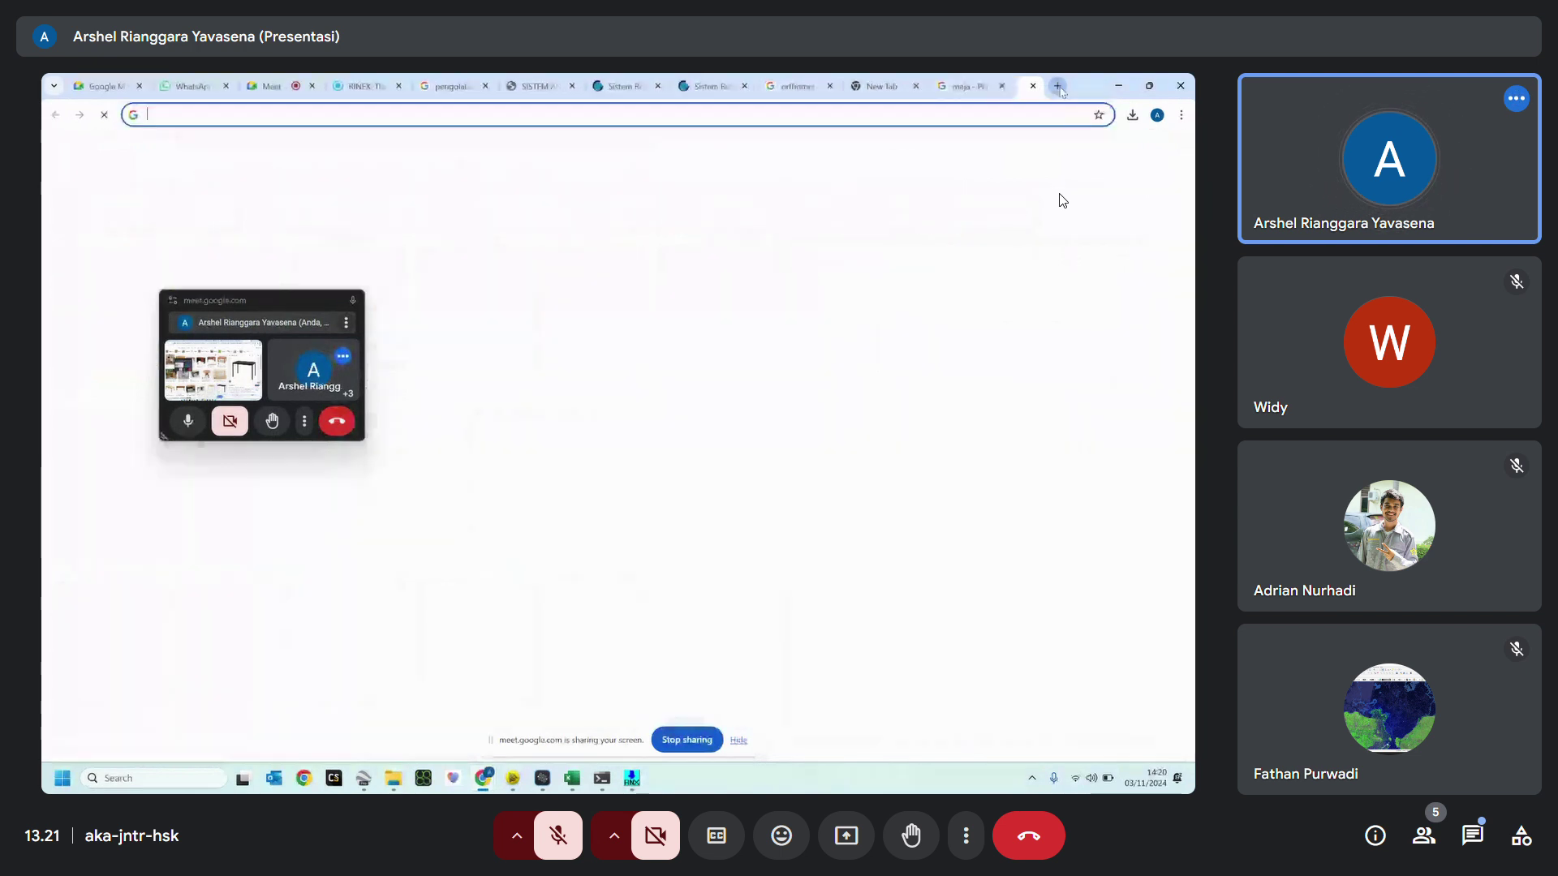
key(super)
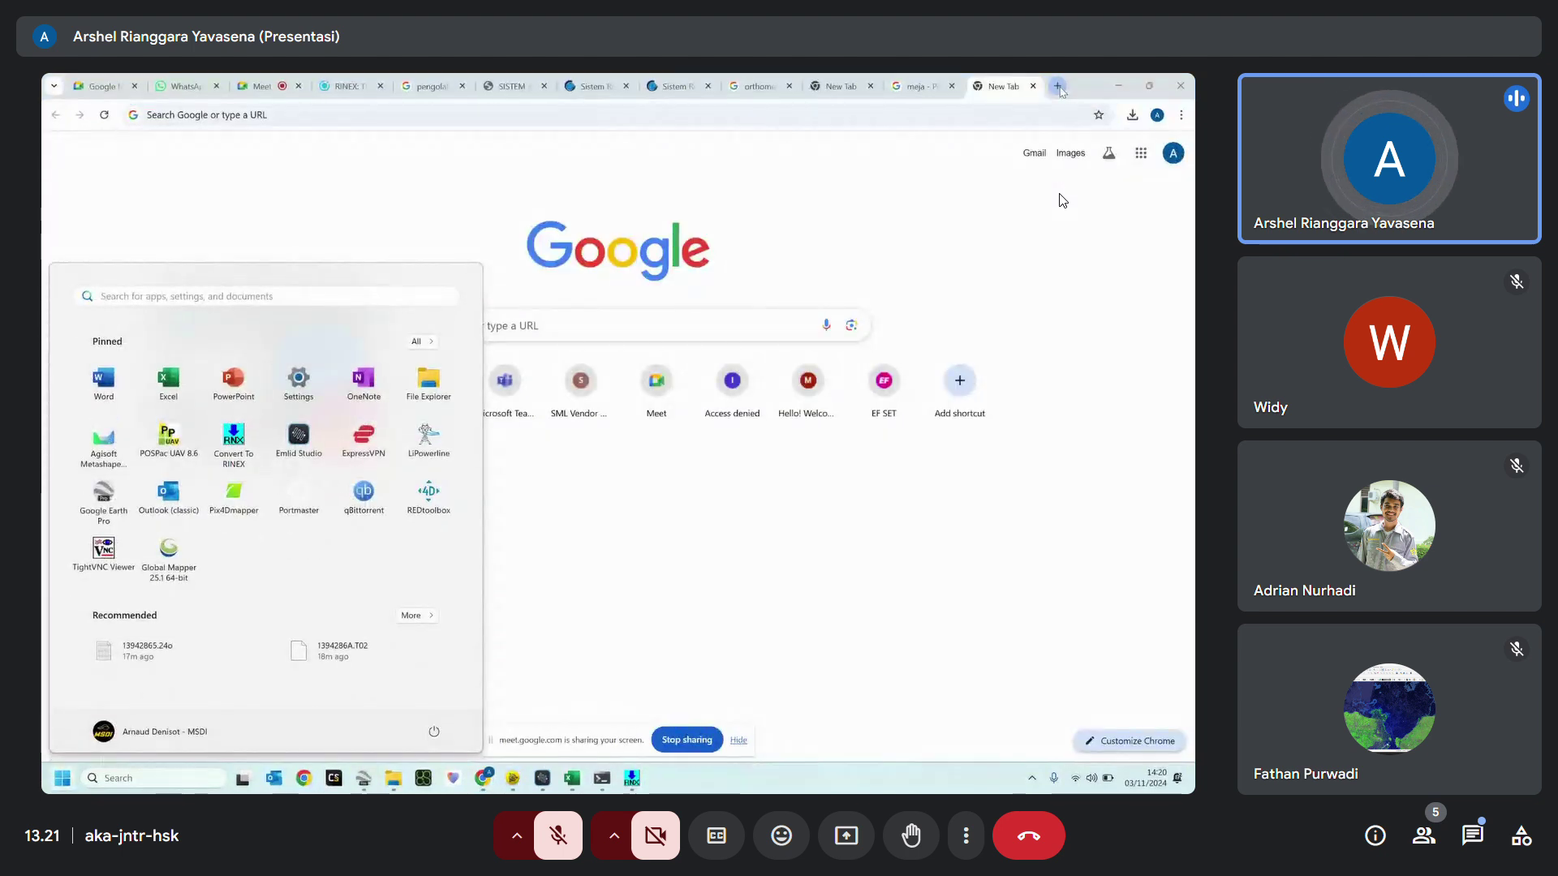
text(emlid)
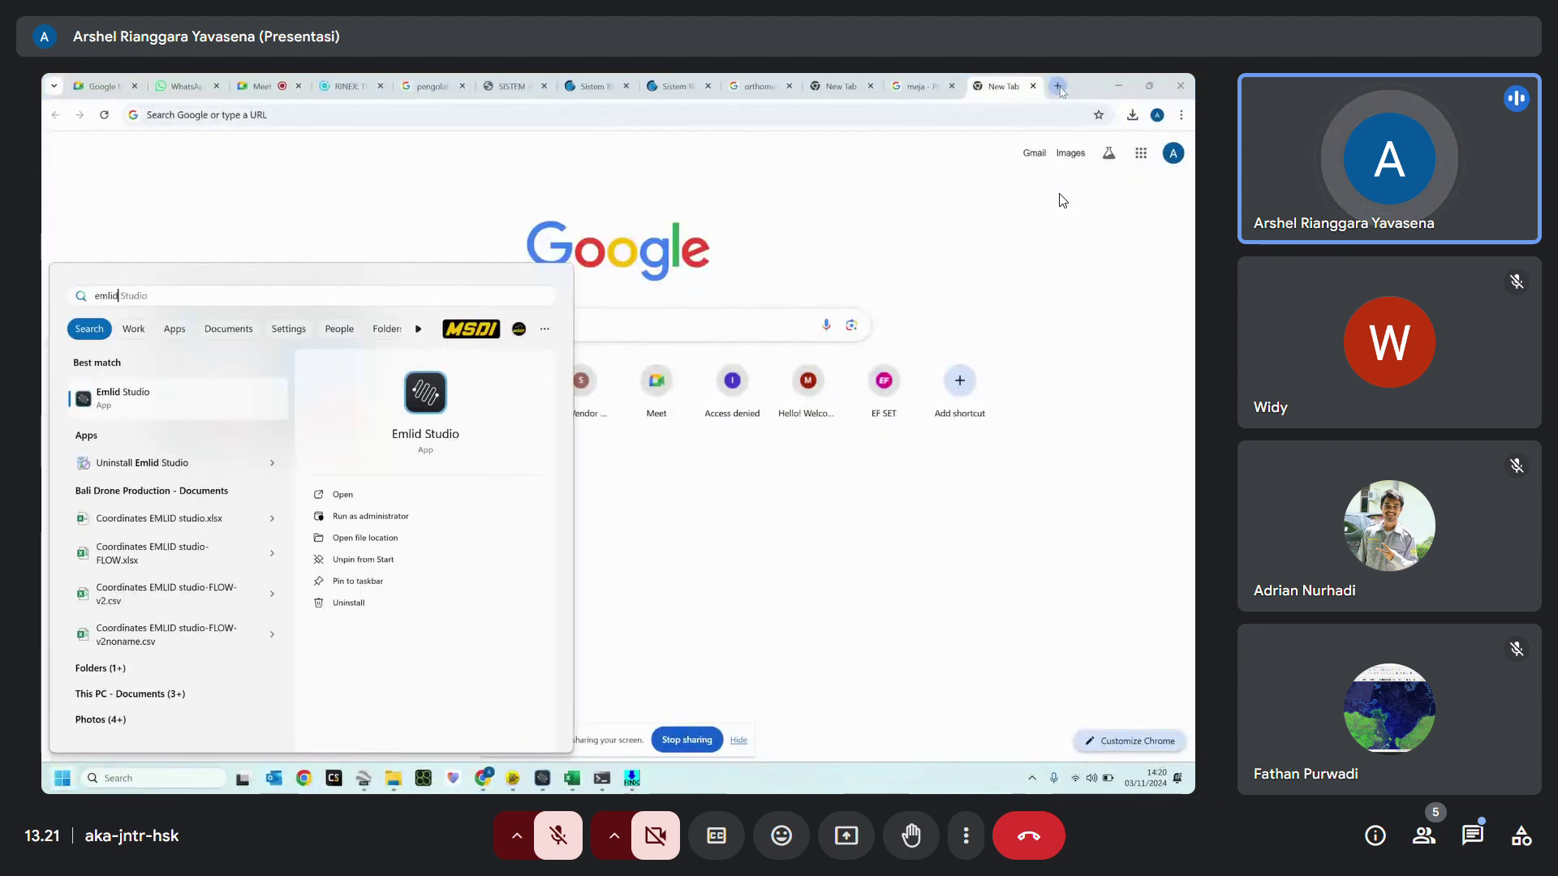
key(Return)
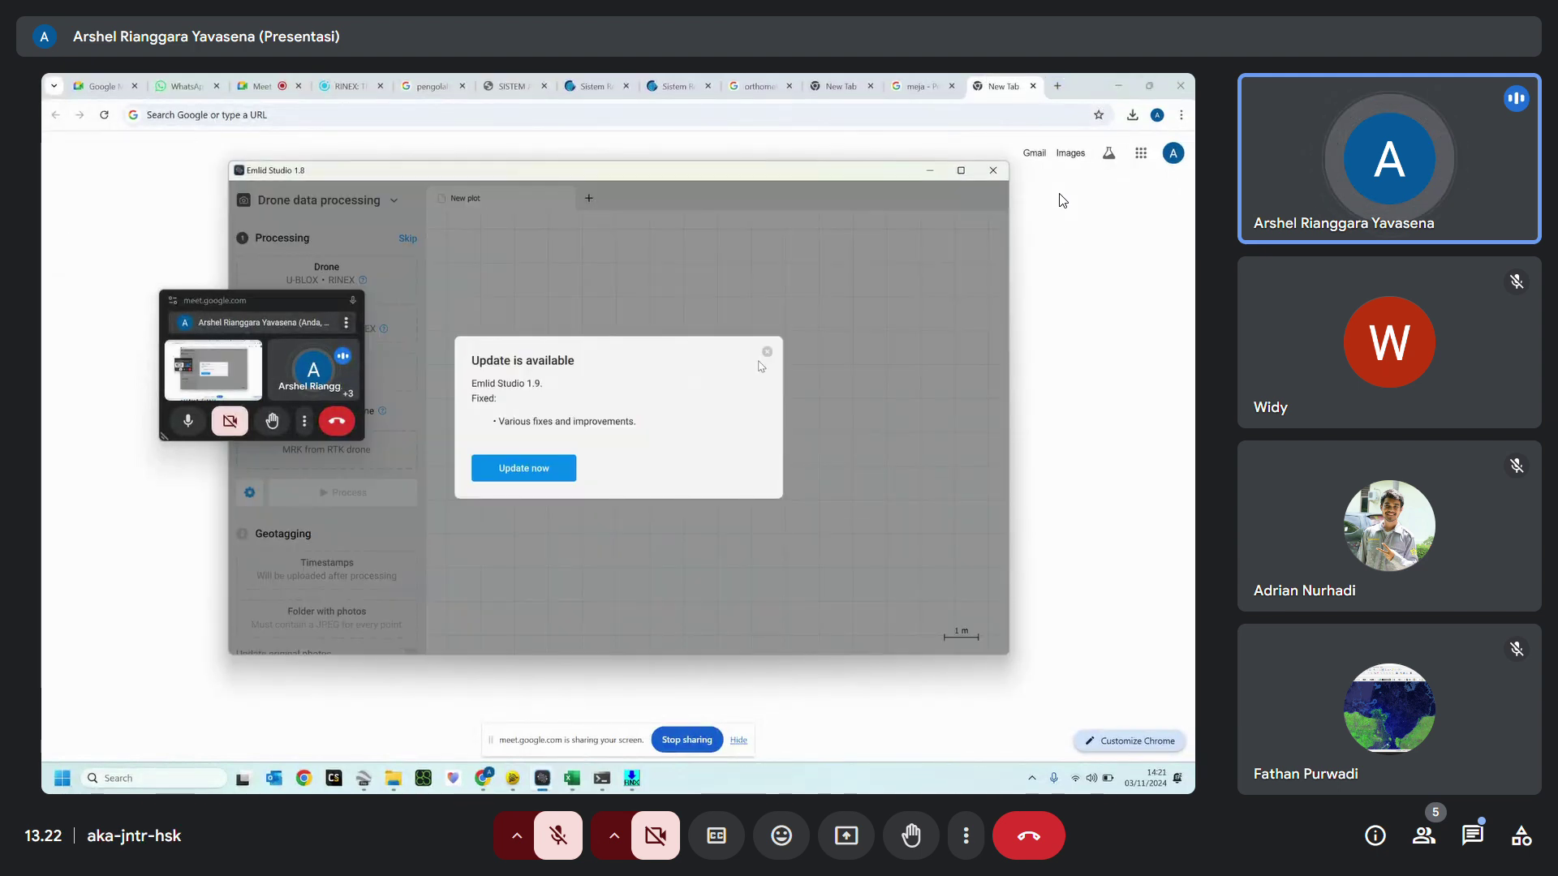
click(767, 352)
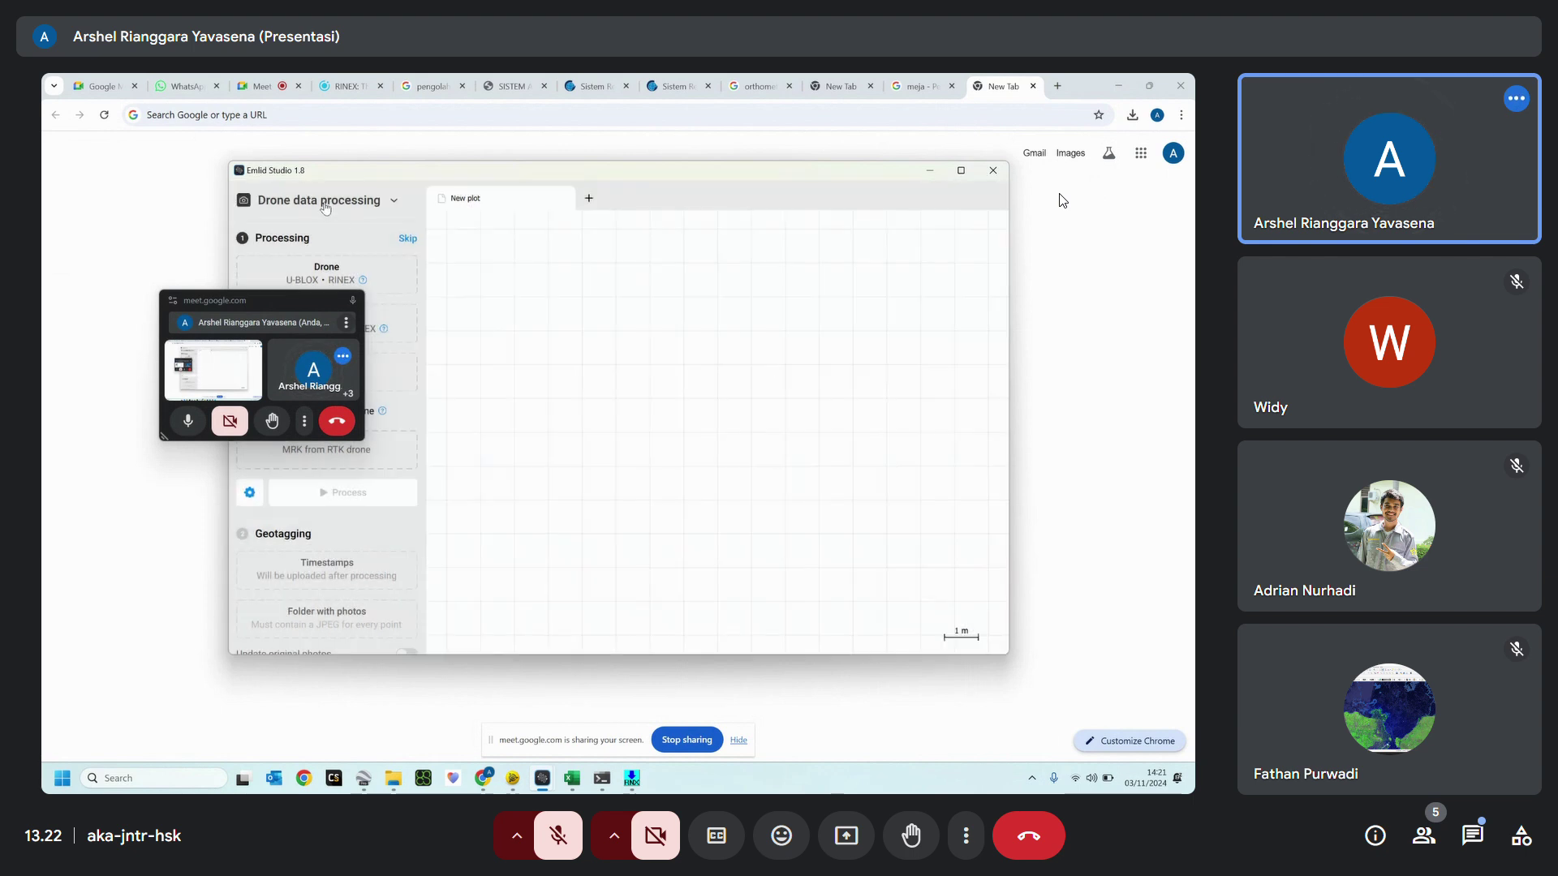
Switch Emlid Studio to Static processing, moving its window clear of the meeting overlay.
click(325, 207)
drag(360, 179, 525, 181)
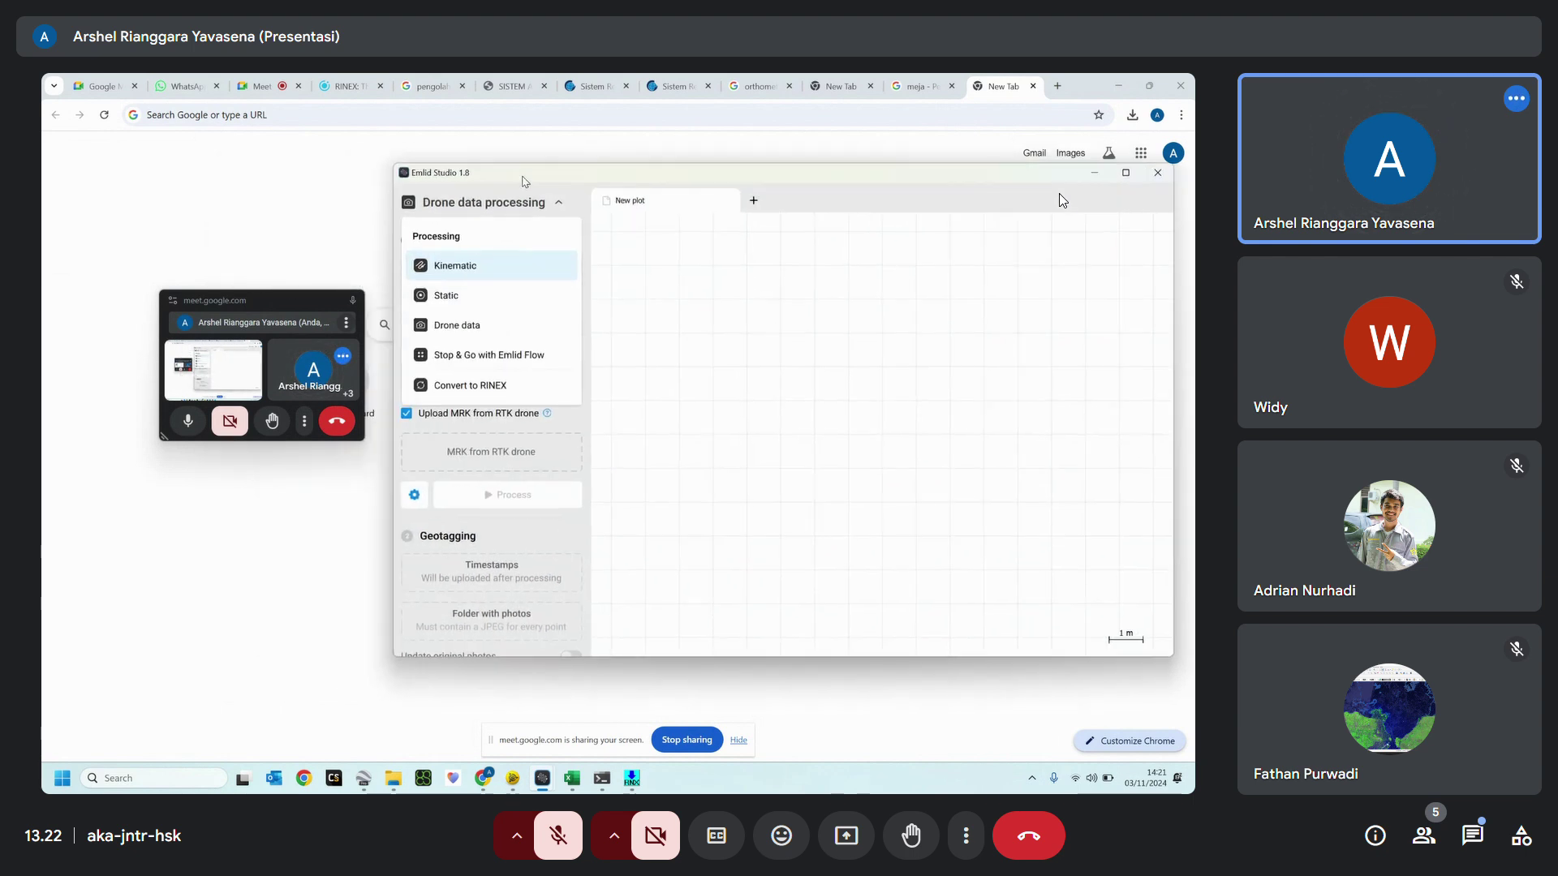
click(488, 308)
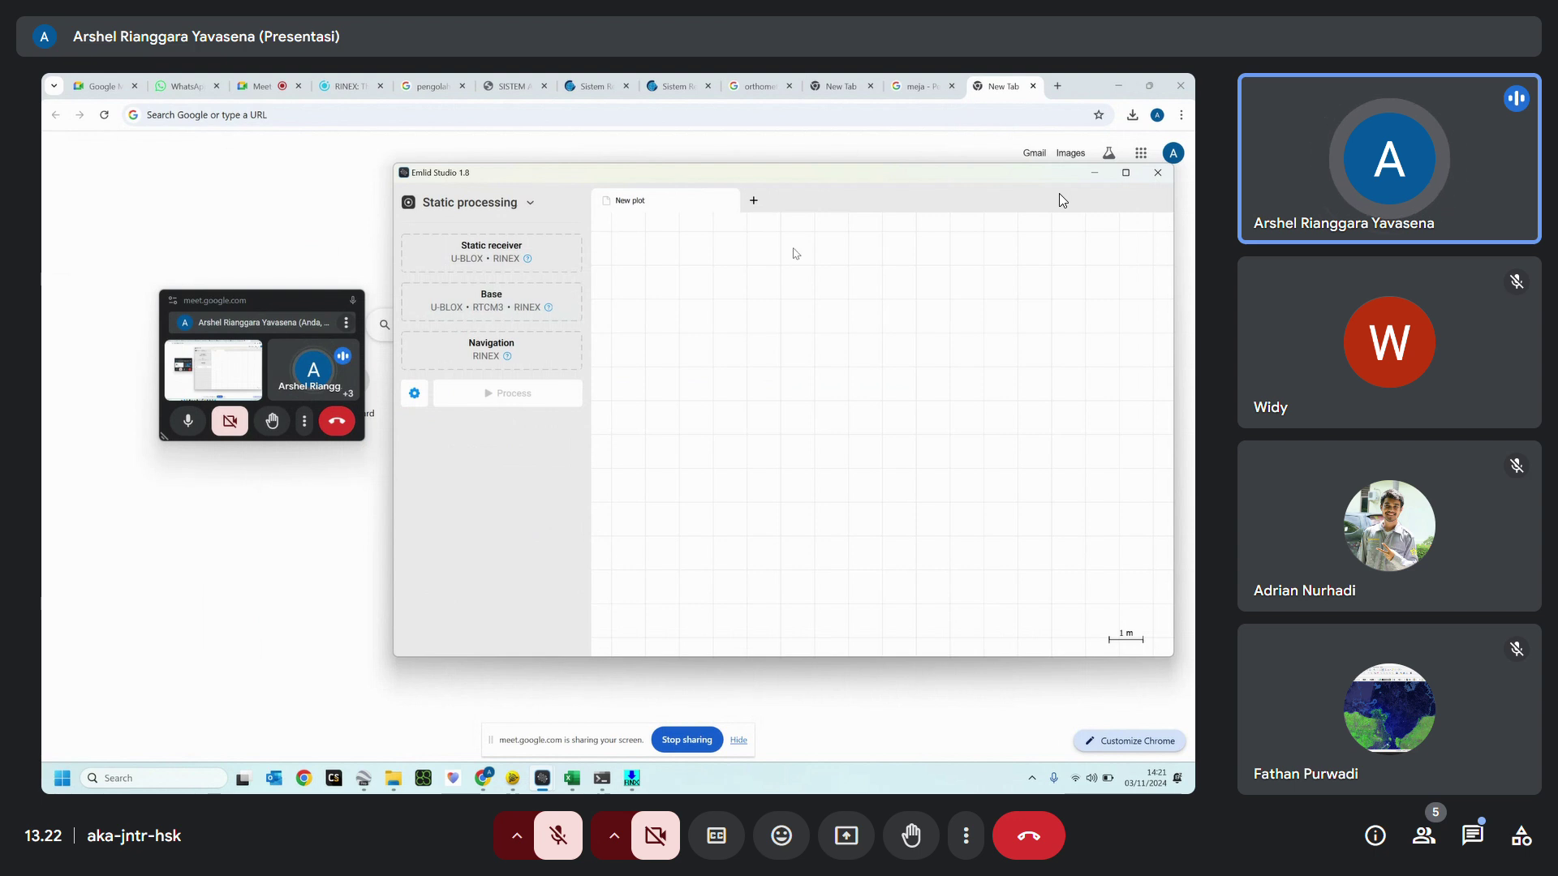
Search the web for "Spide Business Center" in a new tab, try to open BIG's SBC Login page, and close the tab.
click(1056, 86)
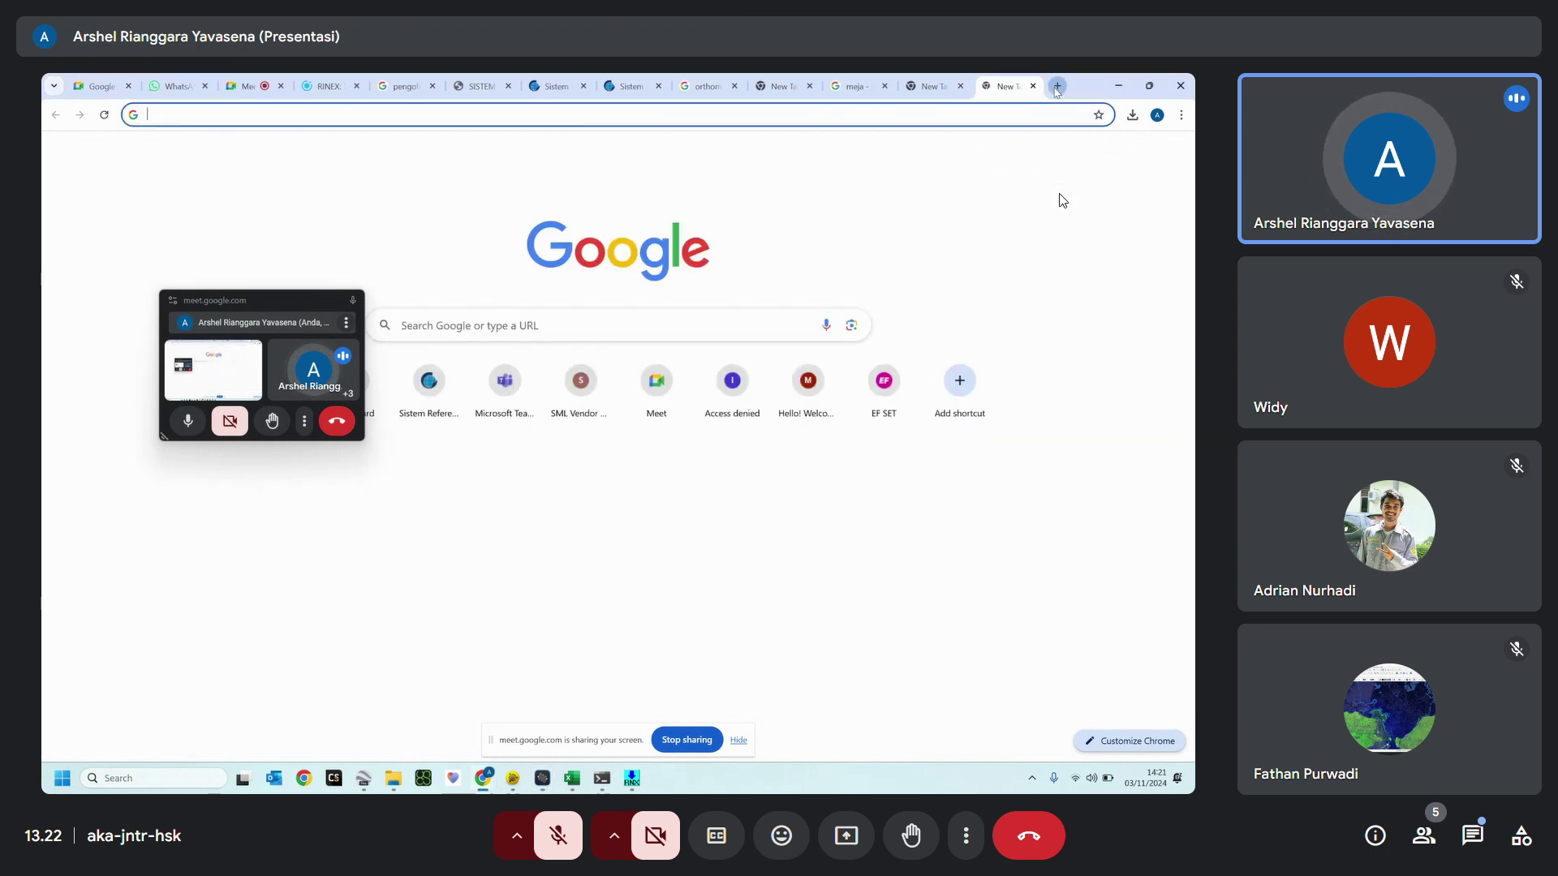
text(Spi)
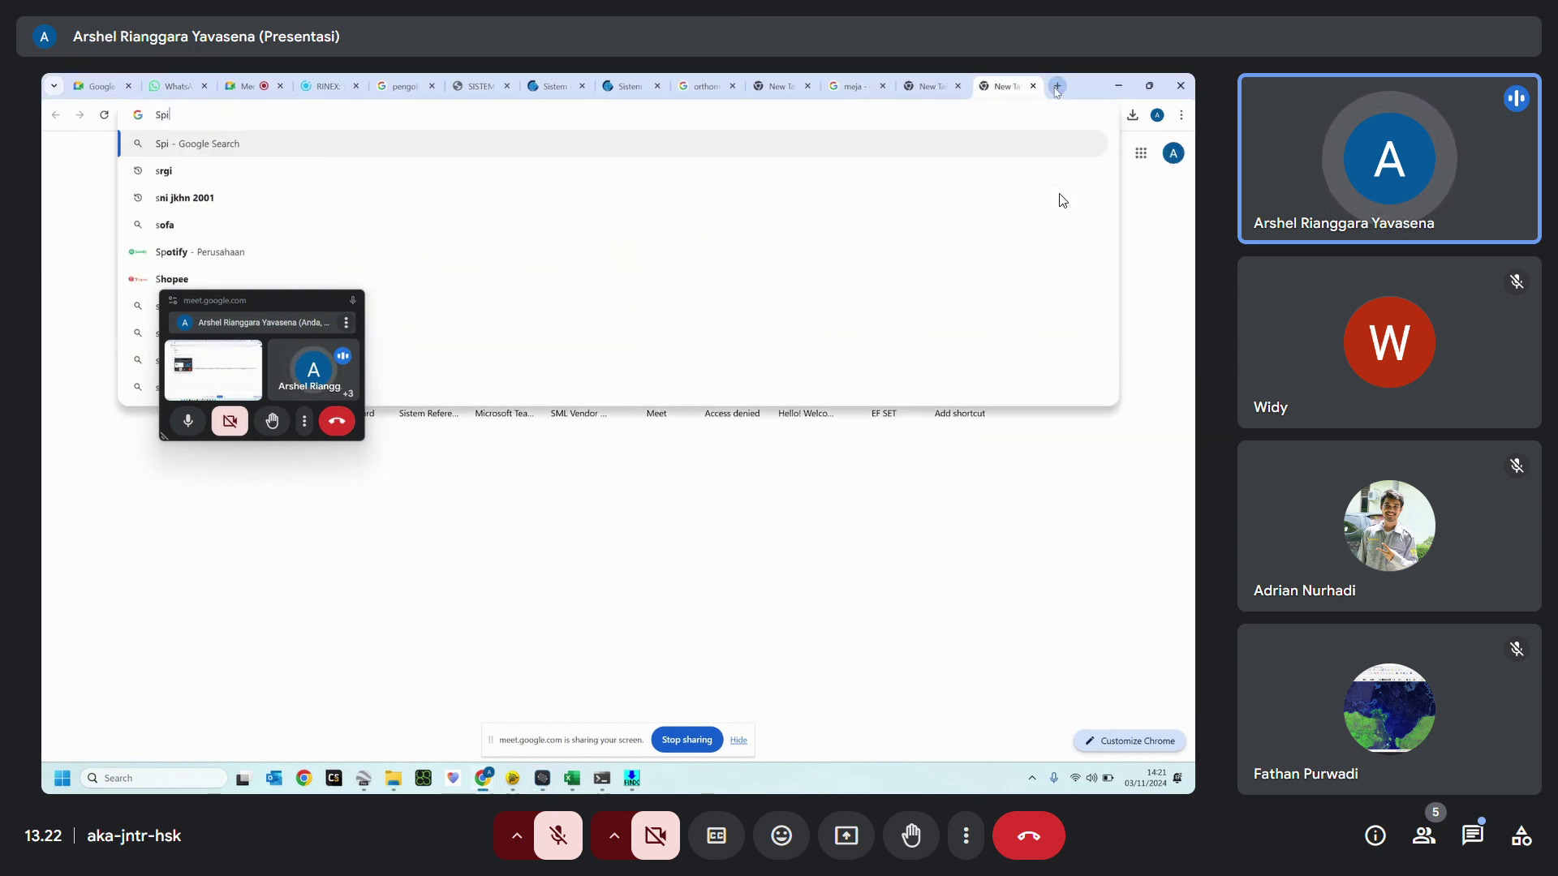
text(de Business Center)
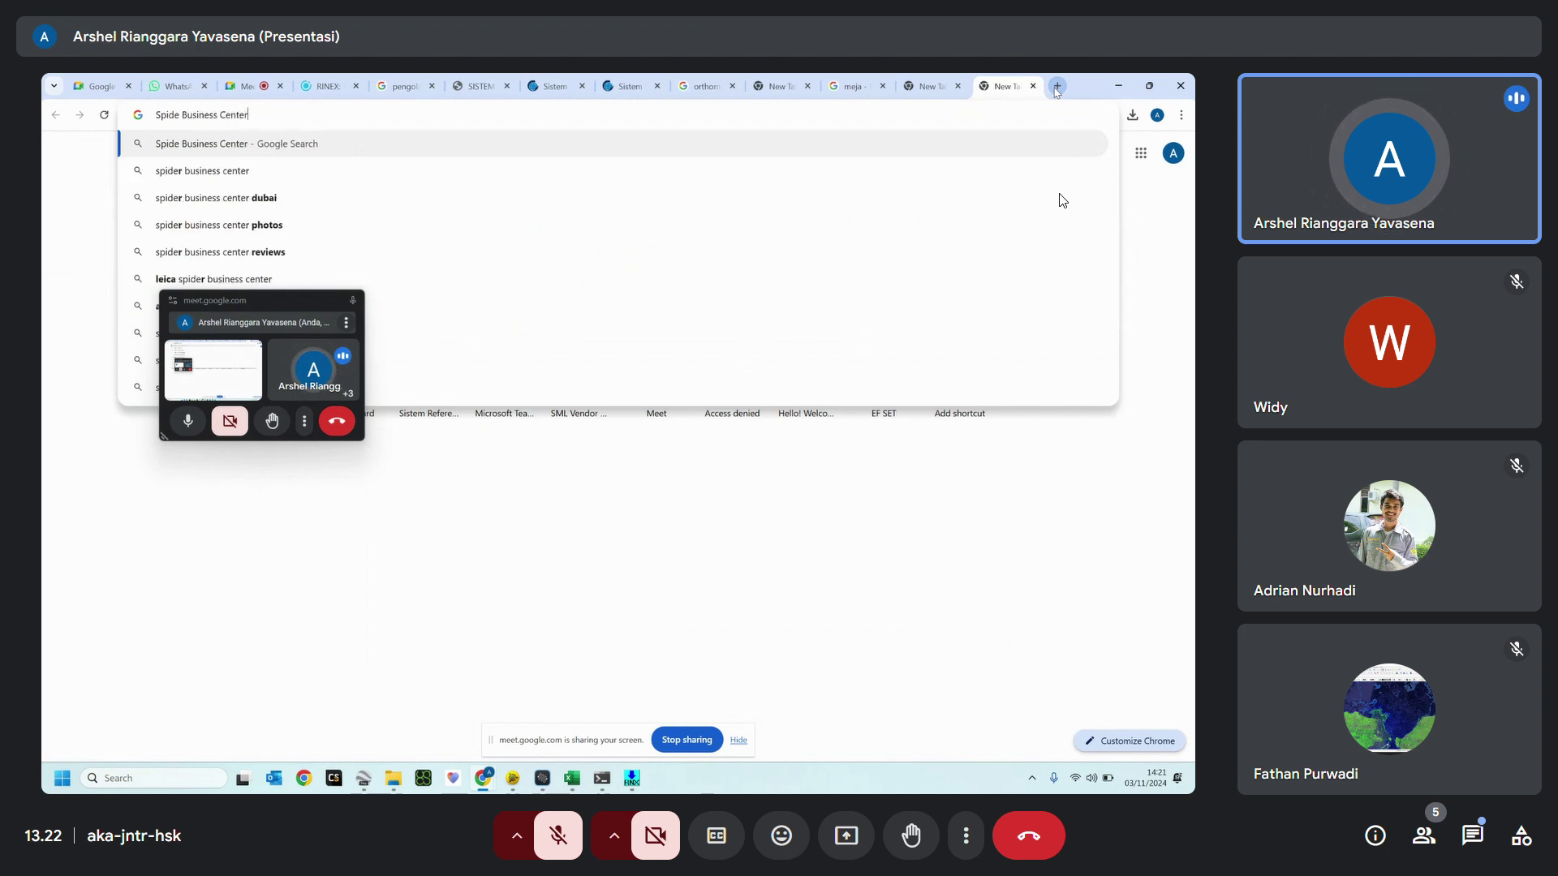
key(Return)
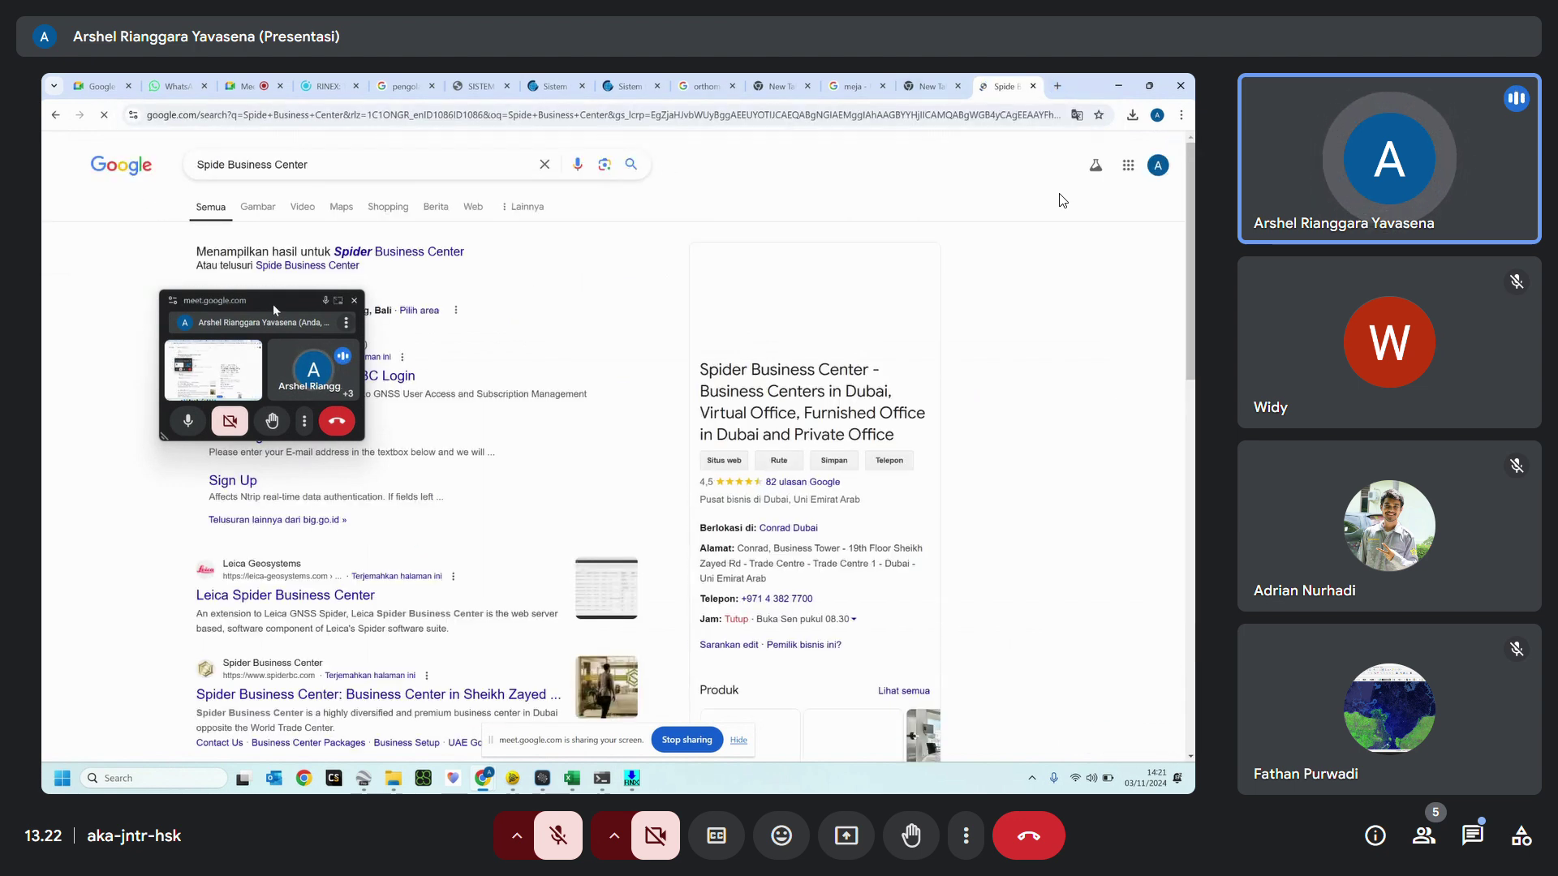
drag(250, 307, 619, 273)
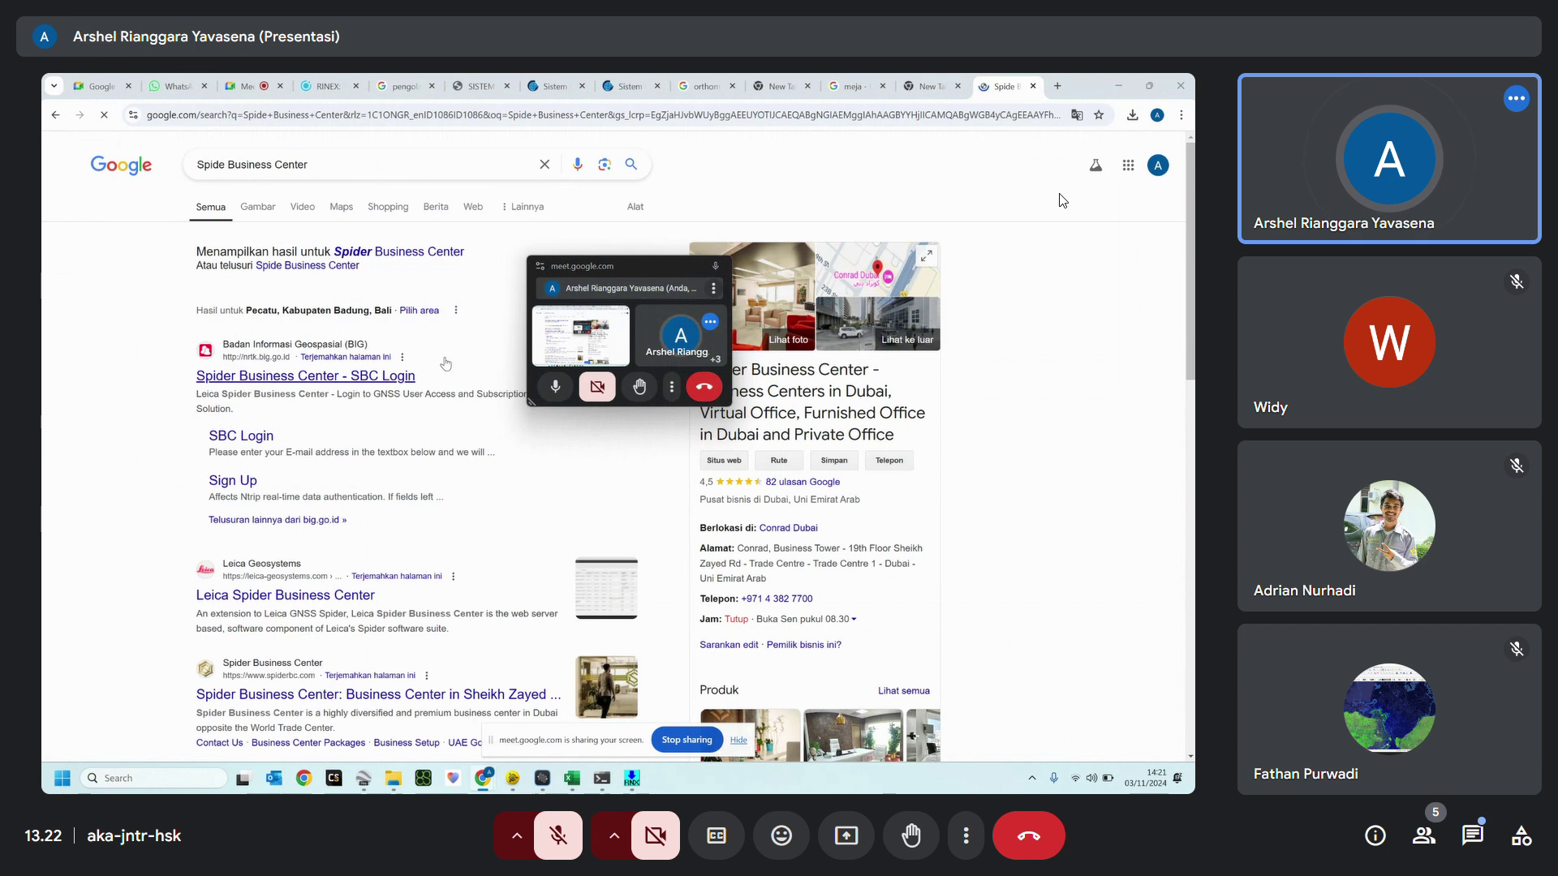
click(404, 375)
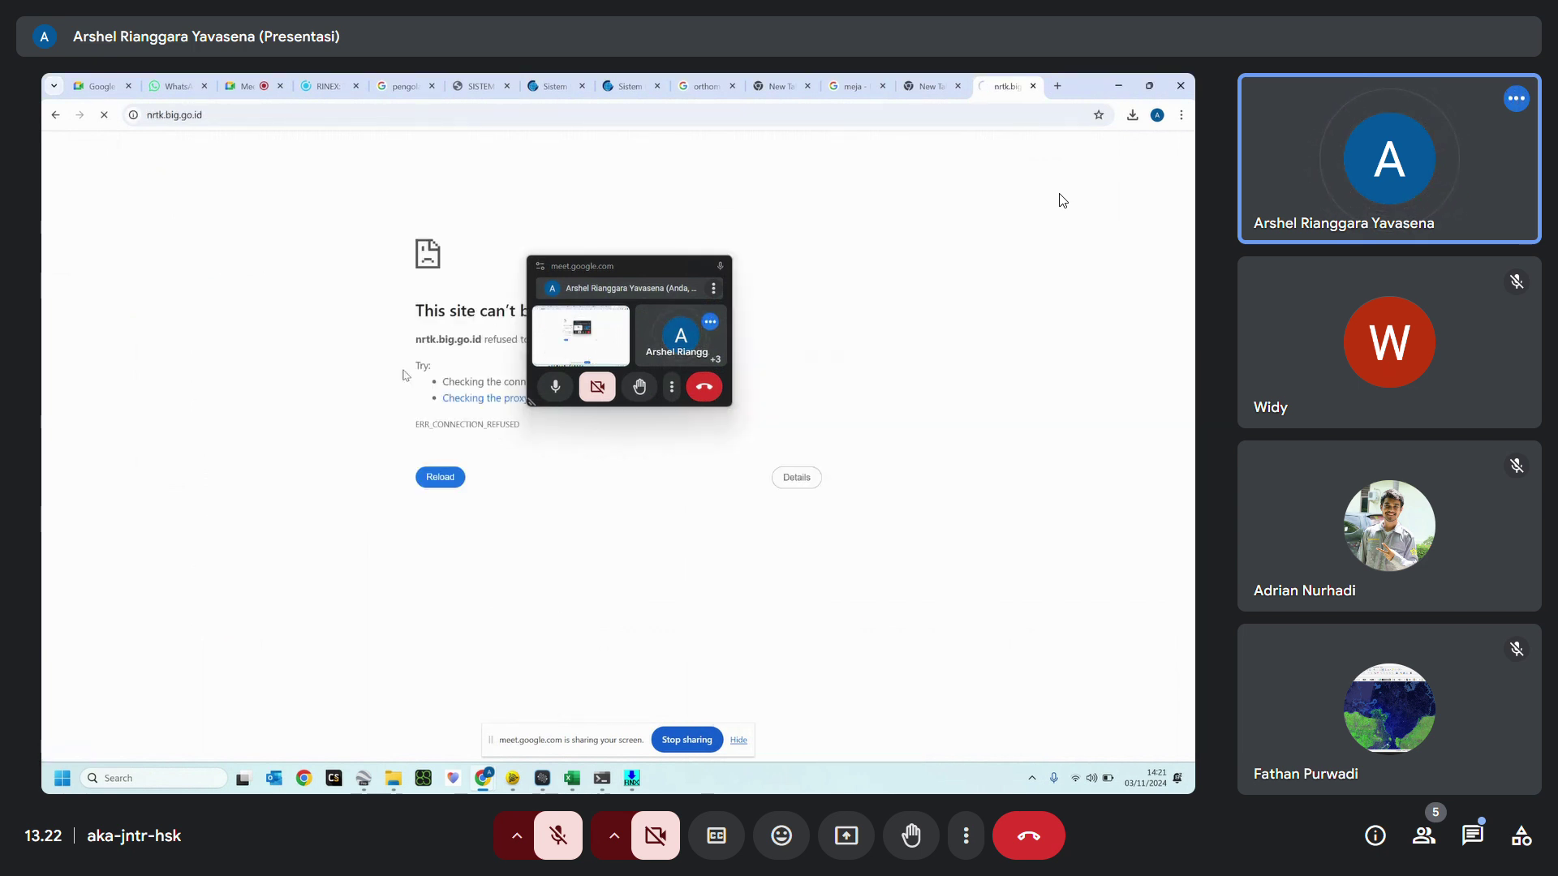
click(438, 476)
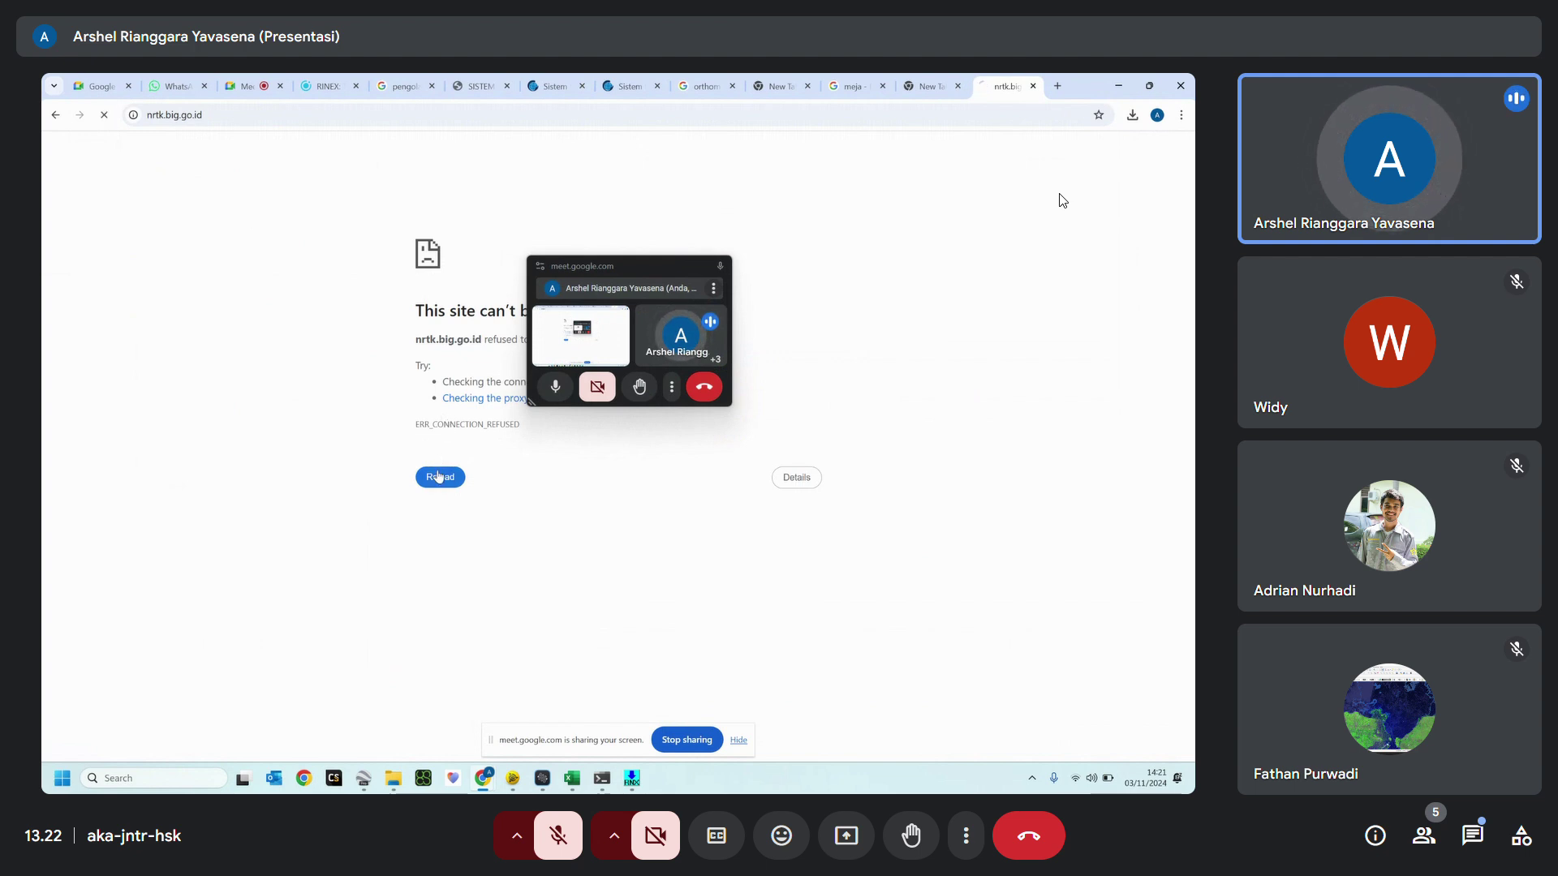
click(1033, 86)
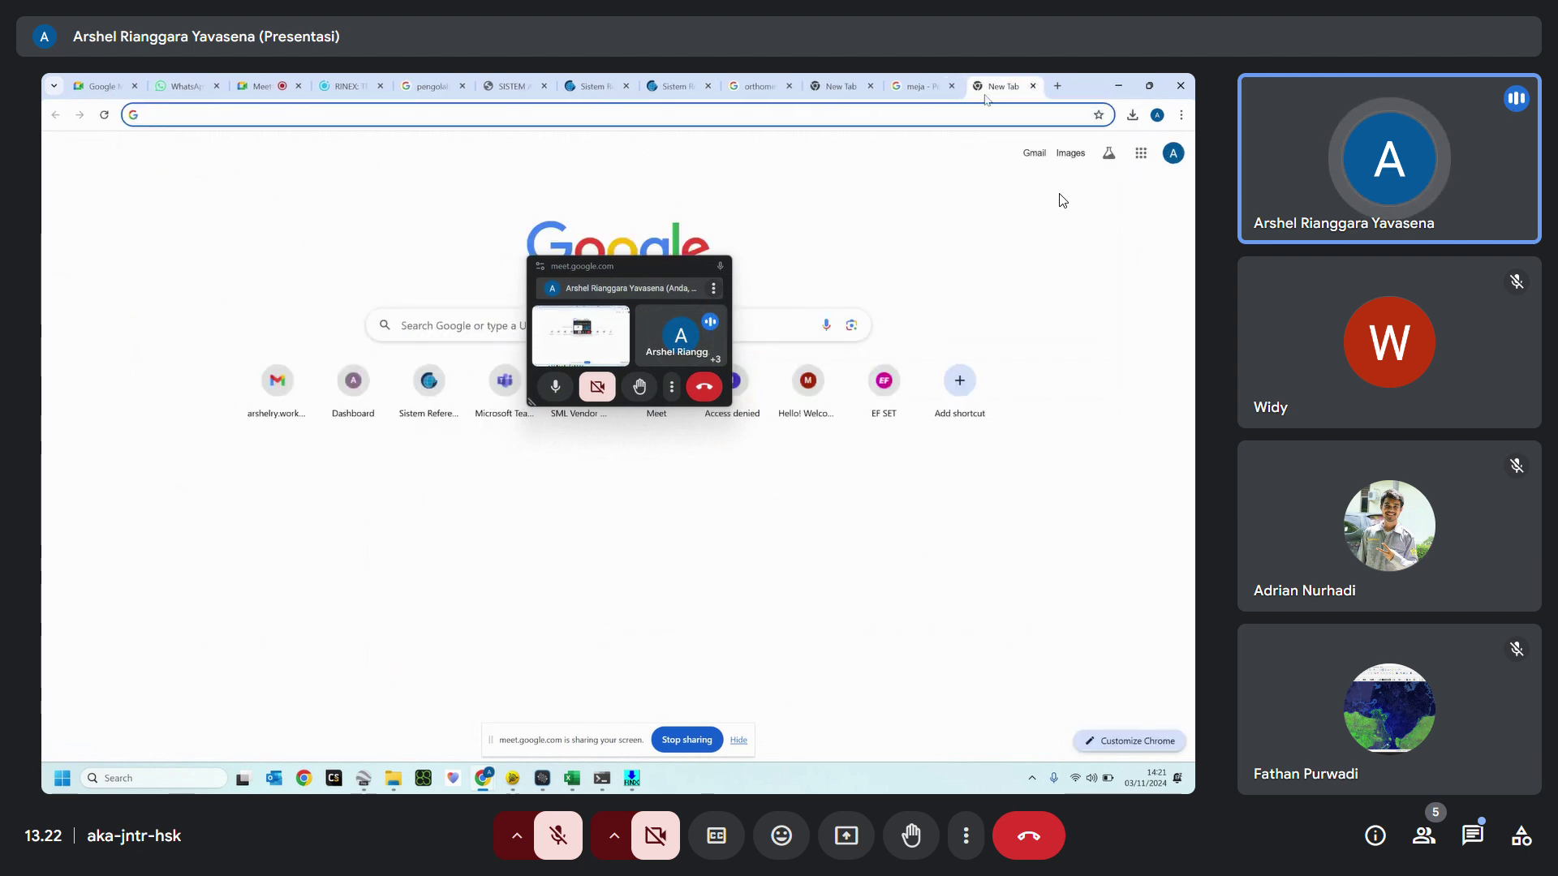
Switch to Trimble Business Center and set the import folder to the rinex subfolder of CORS under Day 1.
click(921, 86)
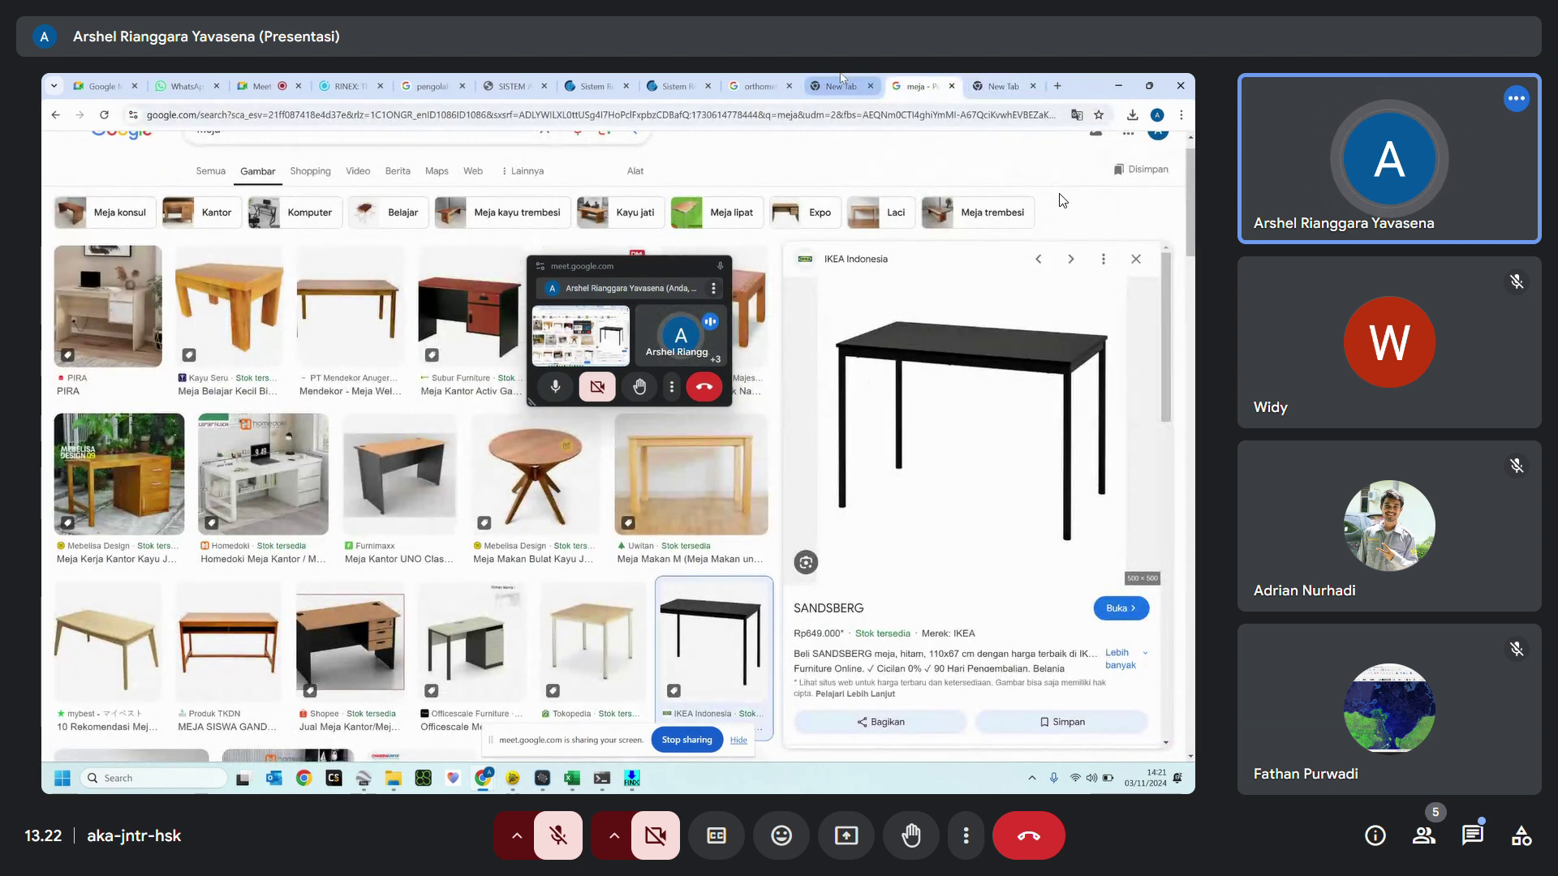
key(alt+Tab)
key(Tab)
key(Tab)
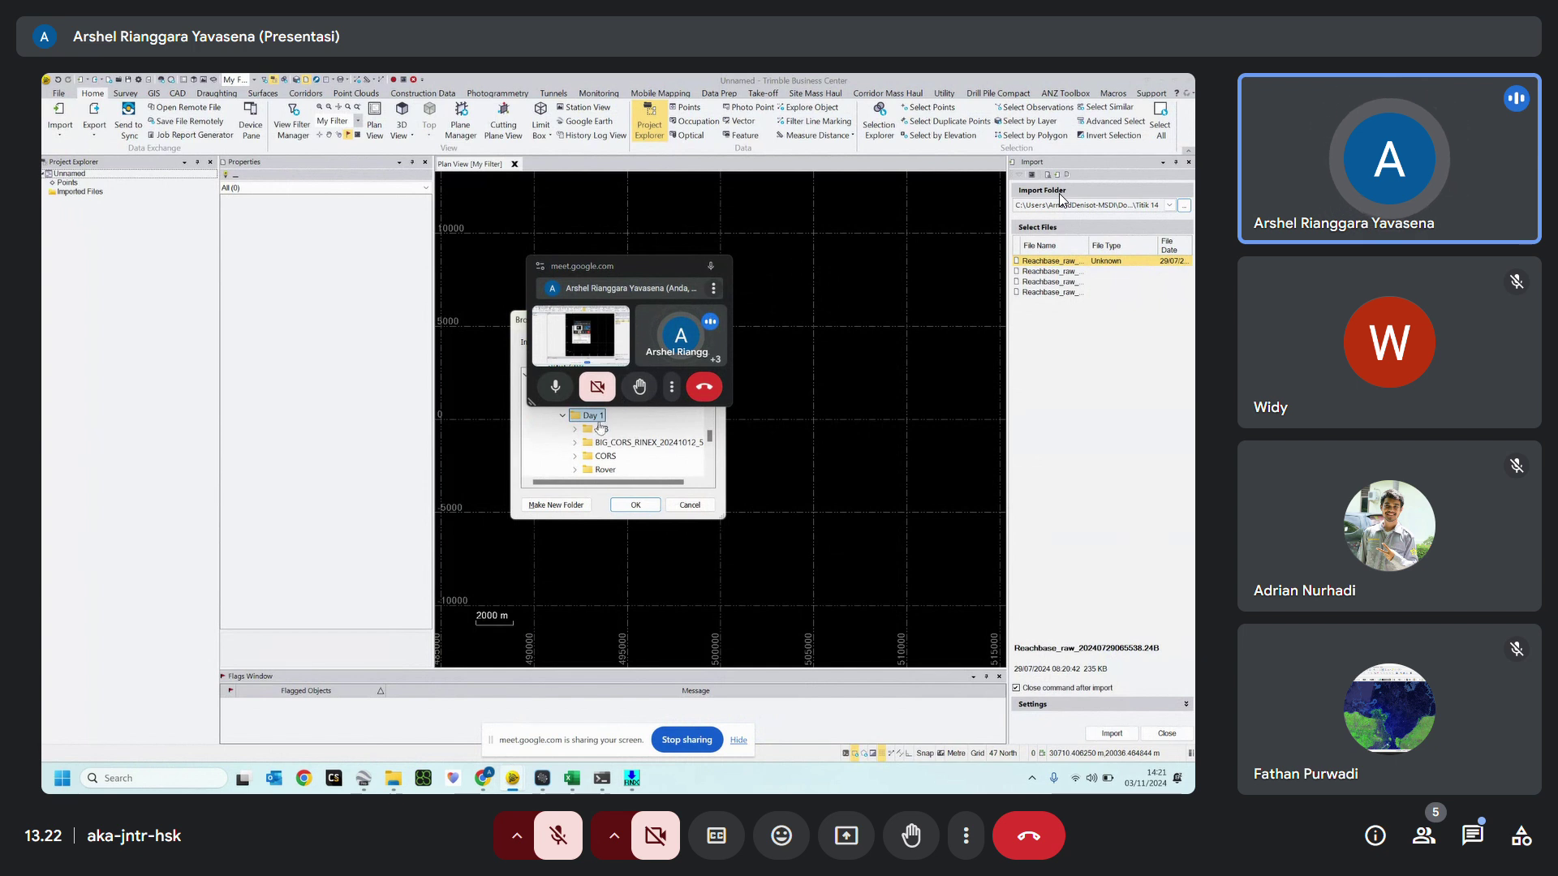
drag(601, 269, 294, 283)
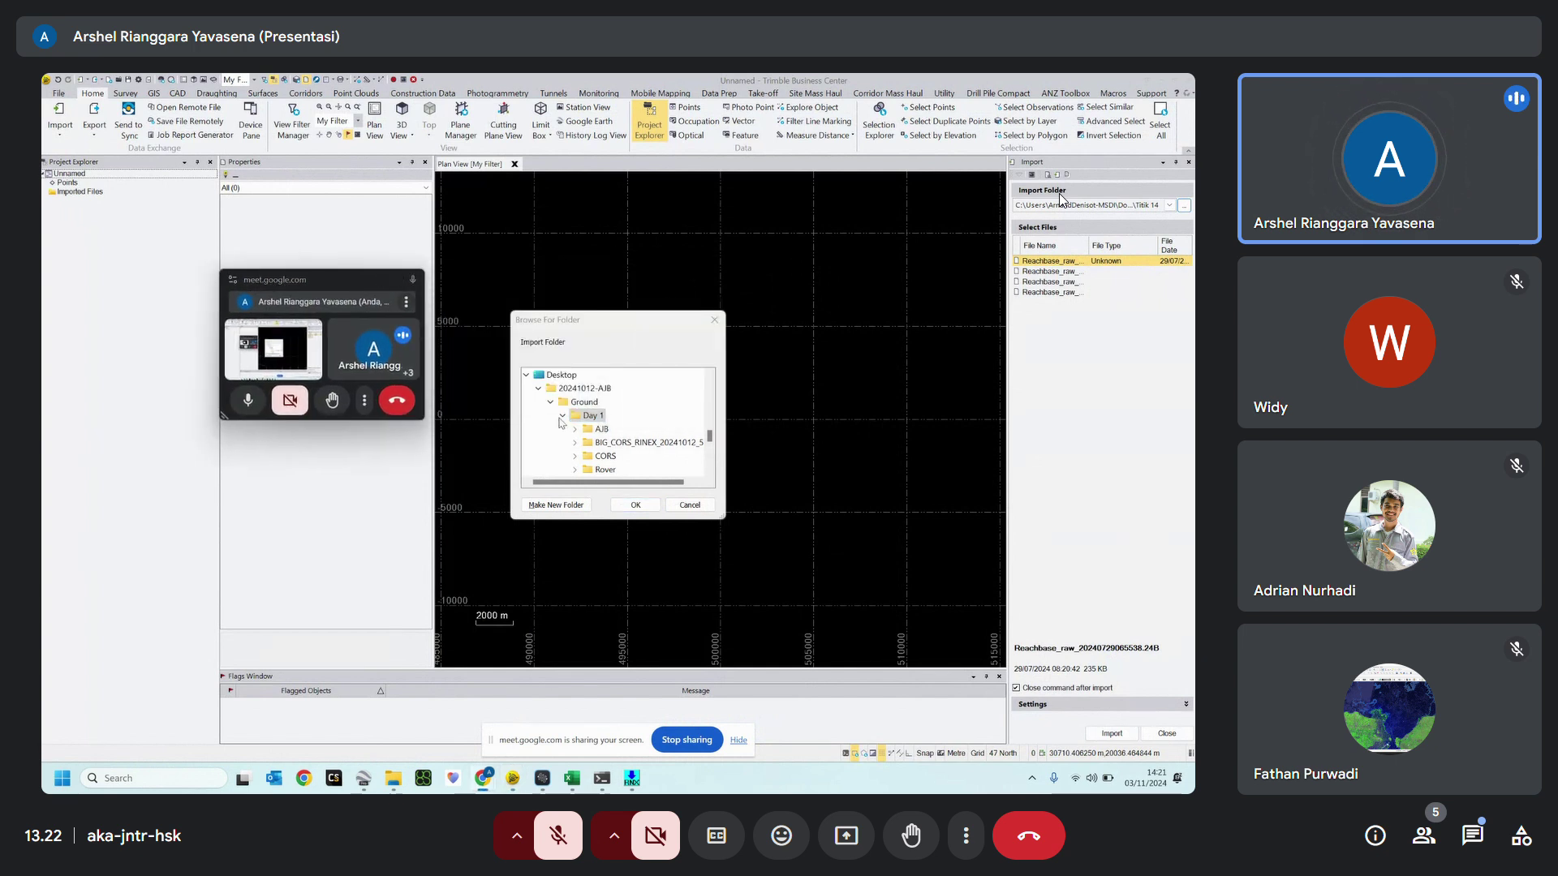
double_click(601, 456)
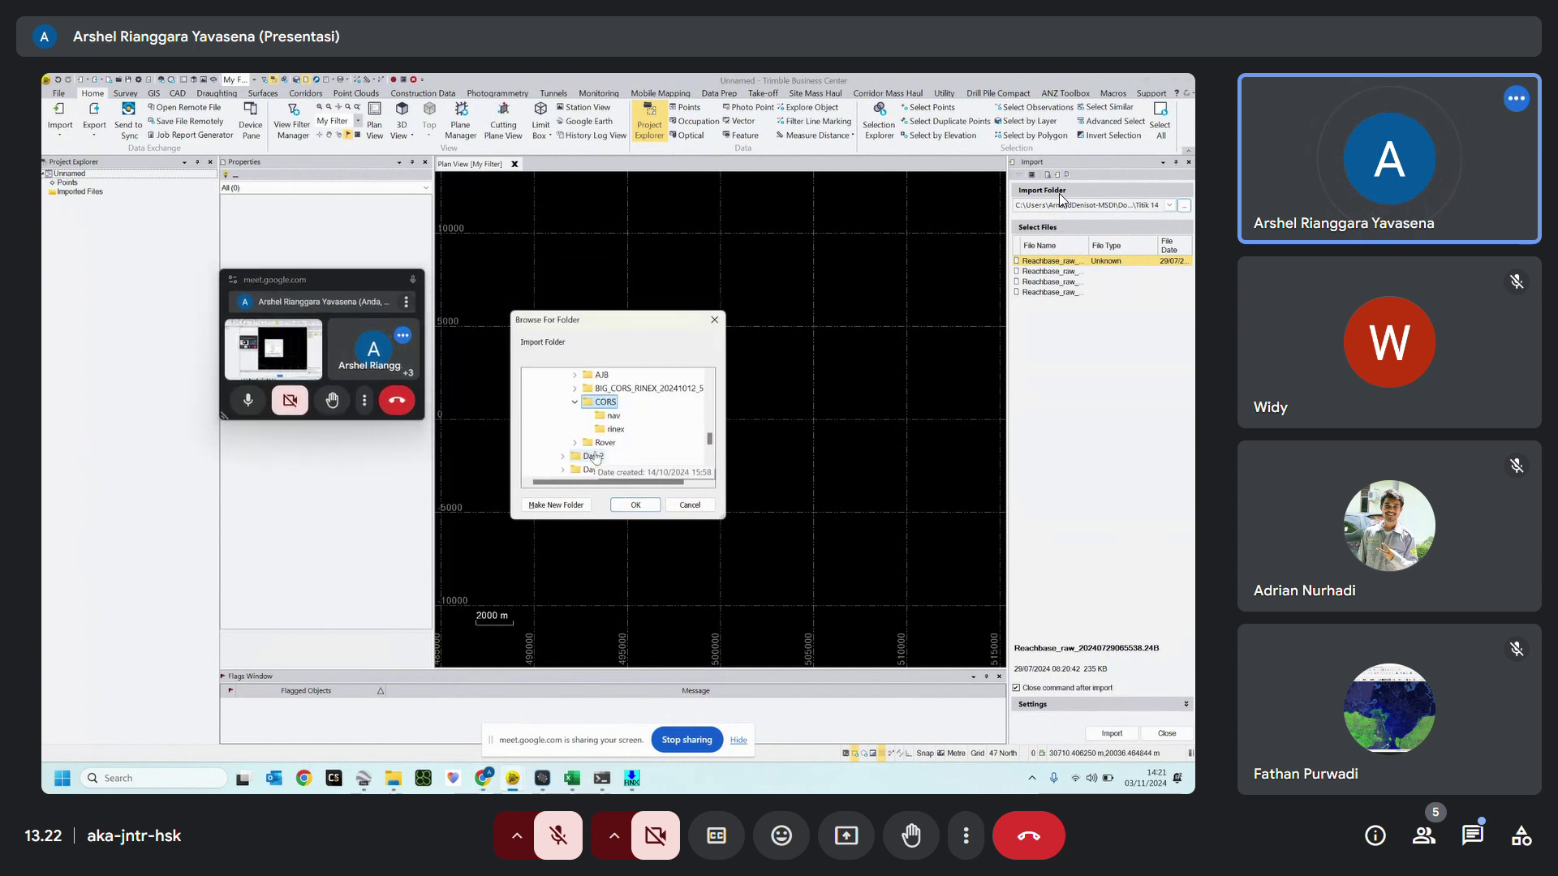
click(612, 430)
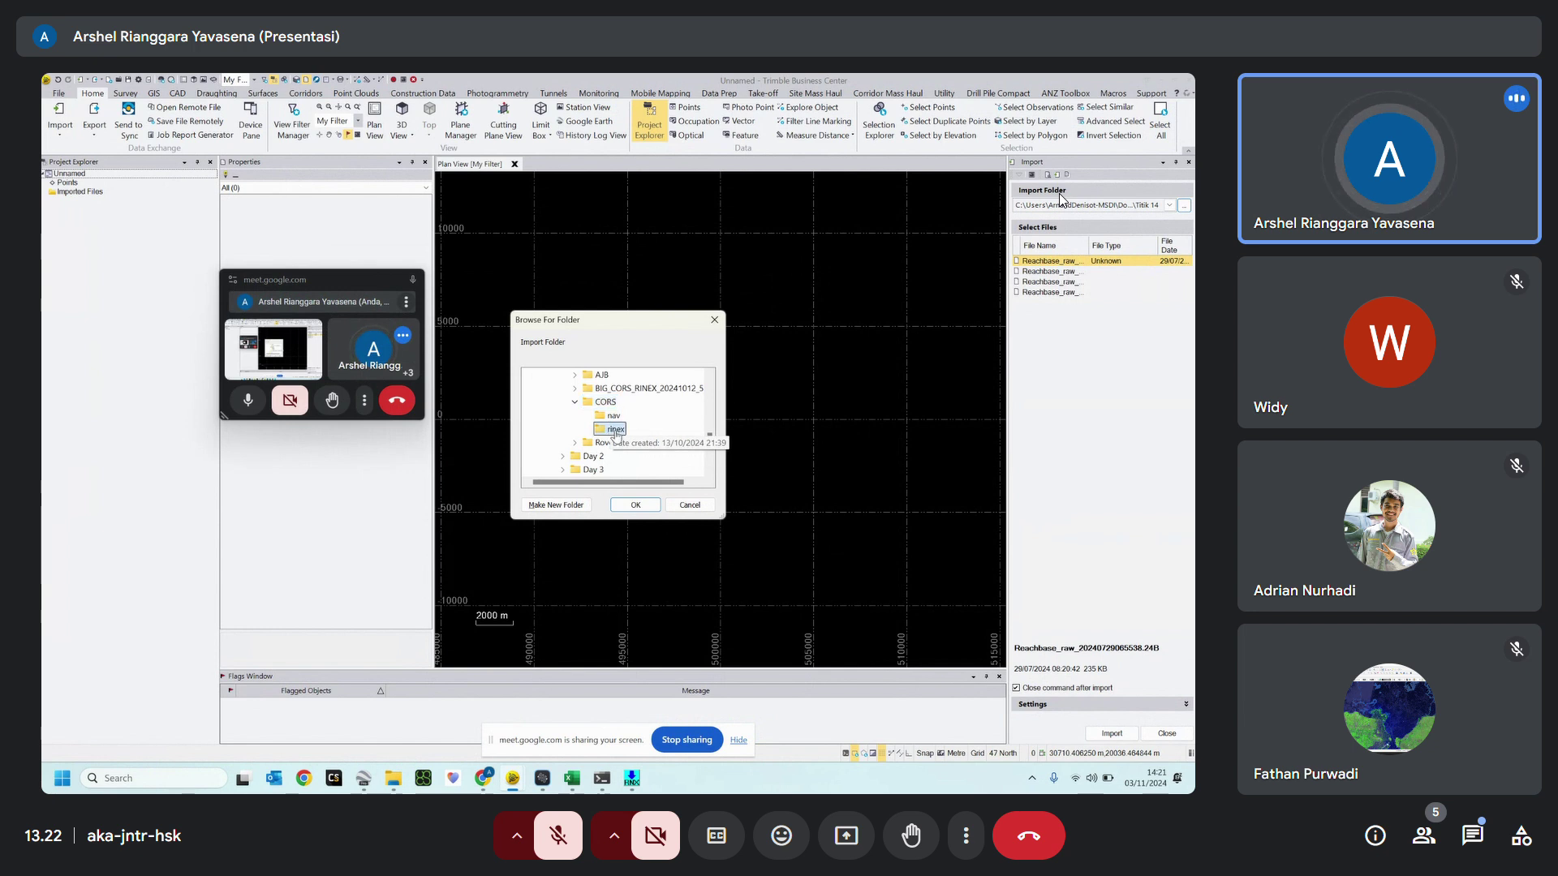
click(636, 505)
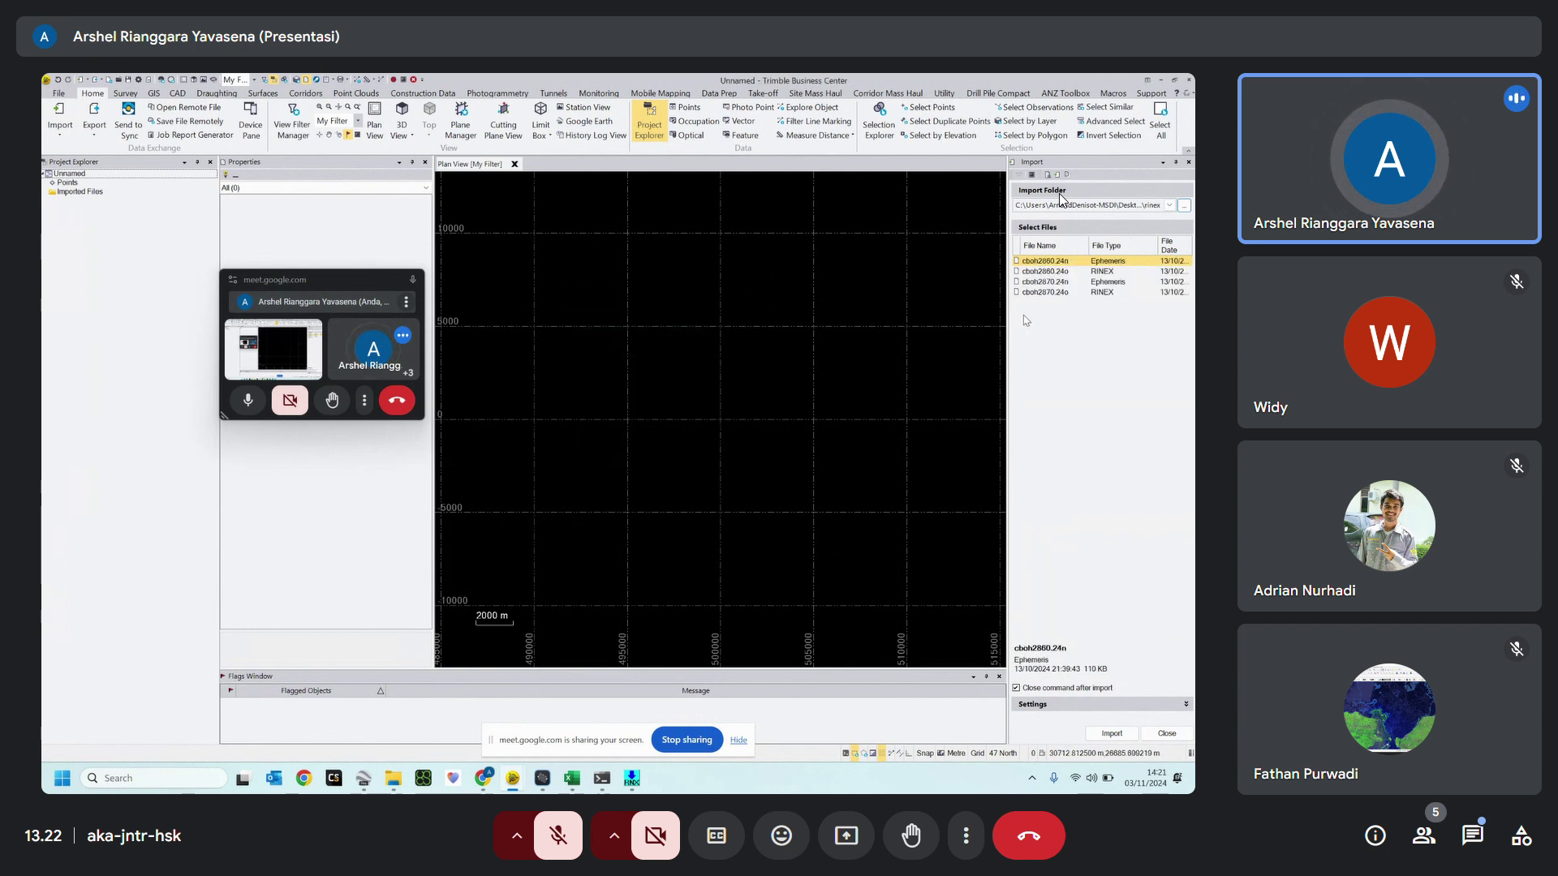
Import all the ephemeris and RINEX files in the folder, and show their antenna details in Receiver Raw Data Check In.
click(1066, 292)
key(ctrl+a)
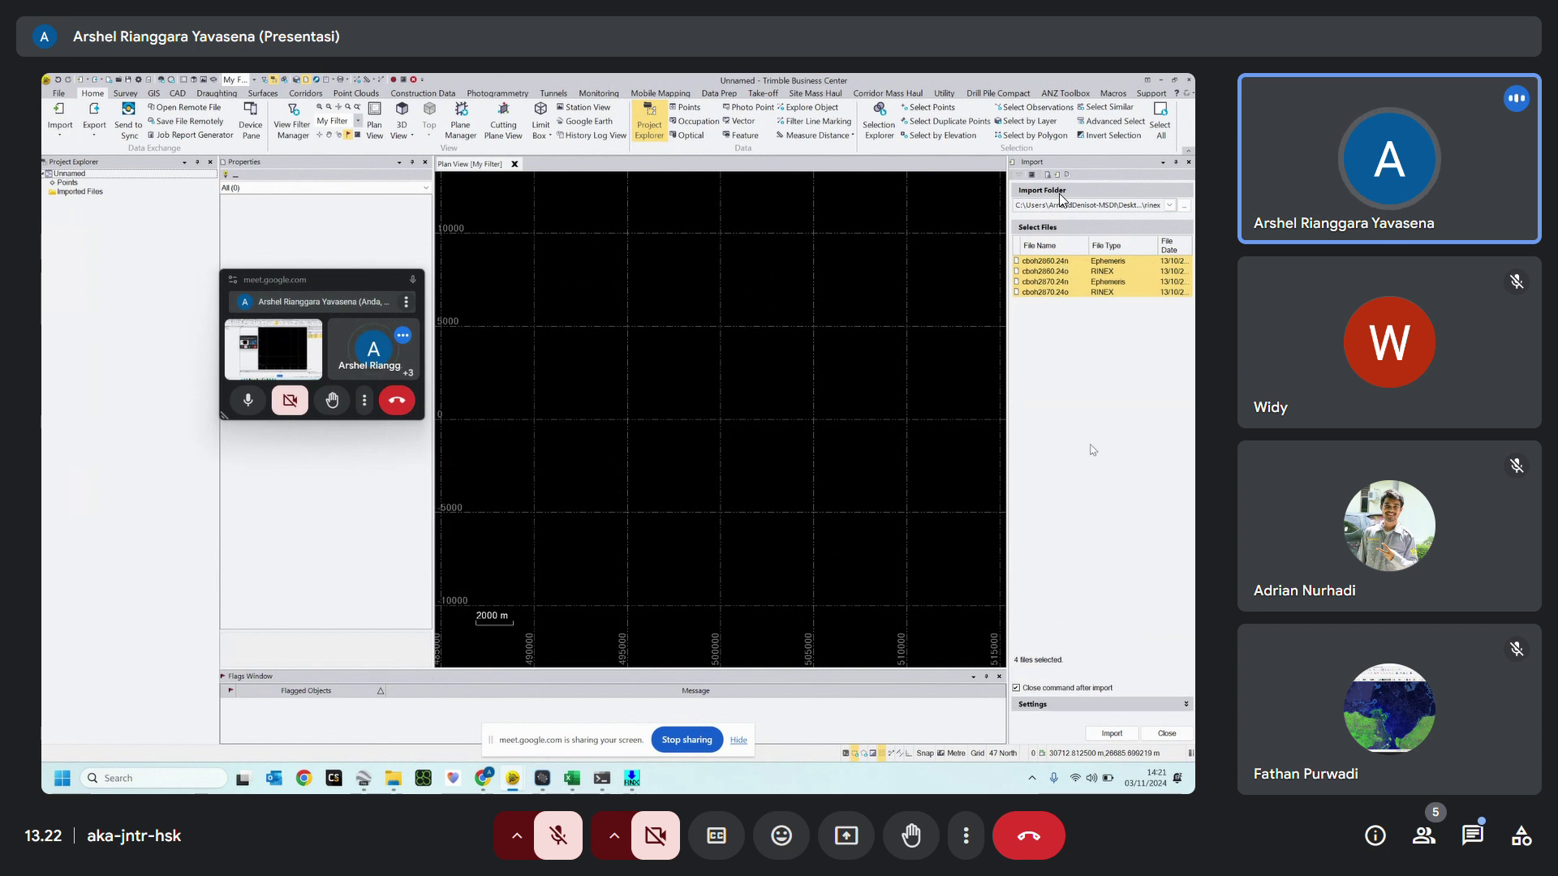
click(1112, 732)
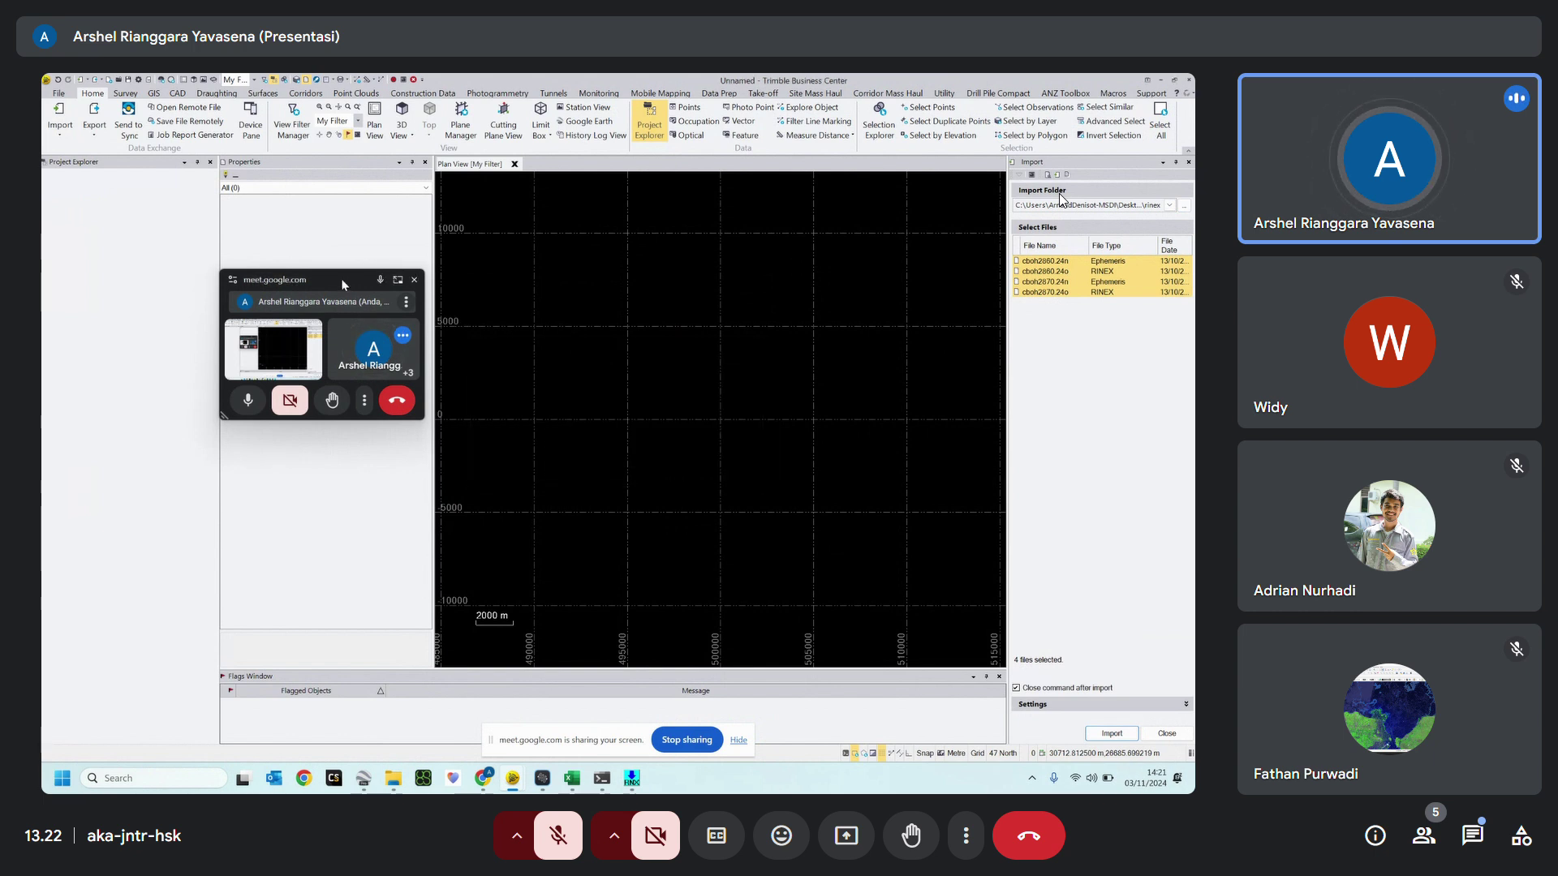
drag(341, 279, 284, 271)
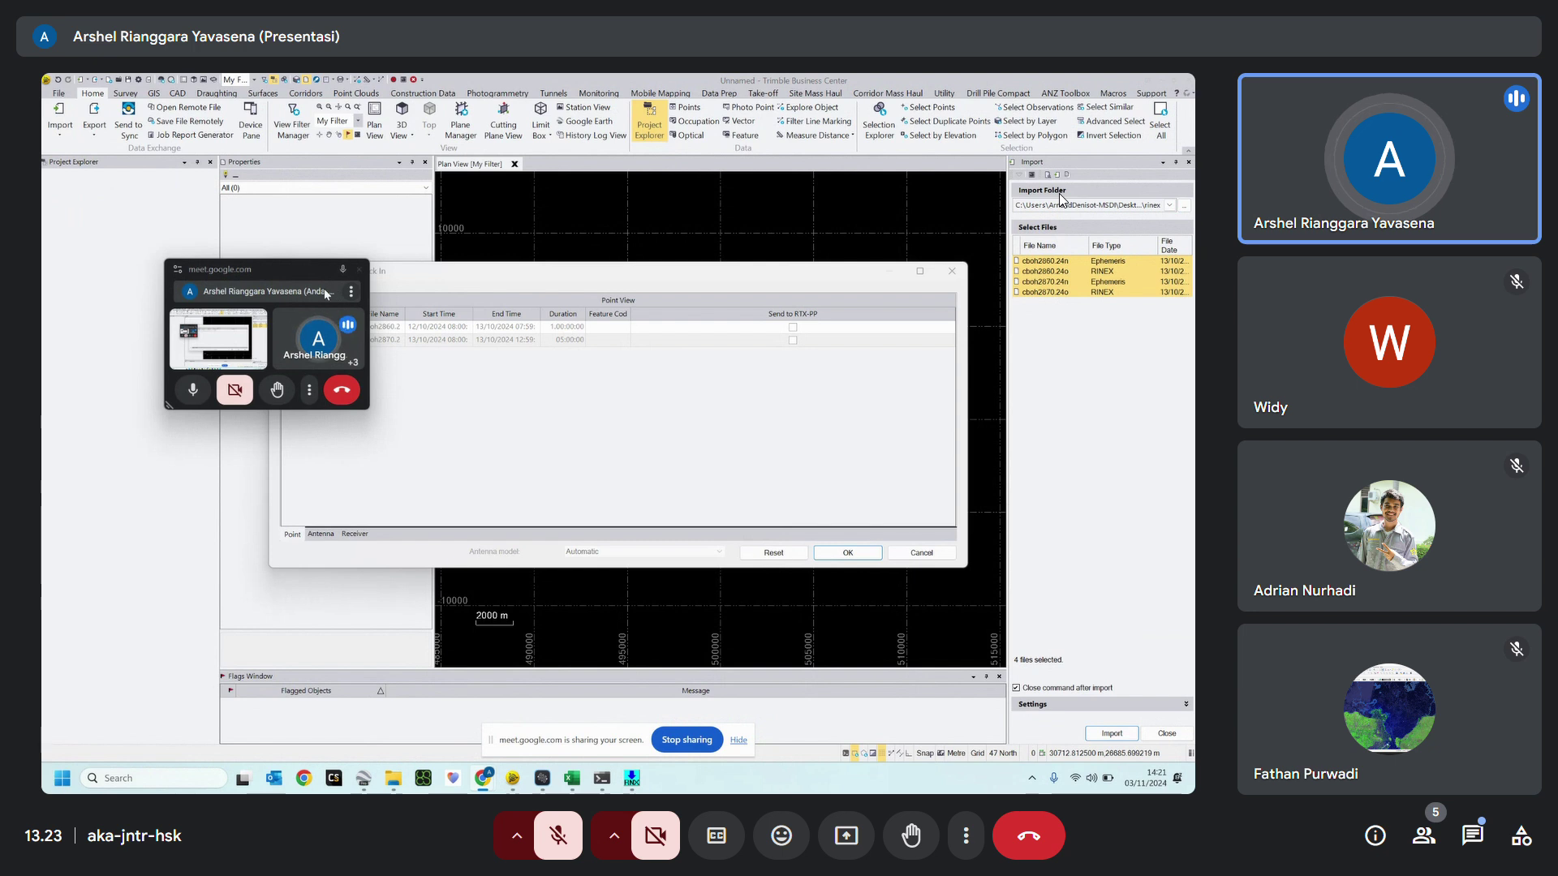
drag(274, 266, 783, 367)
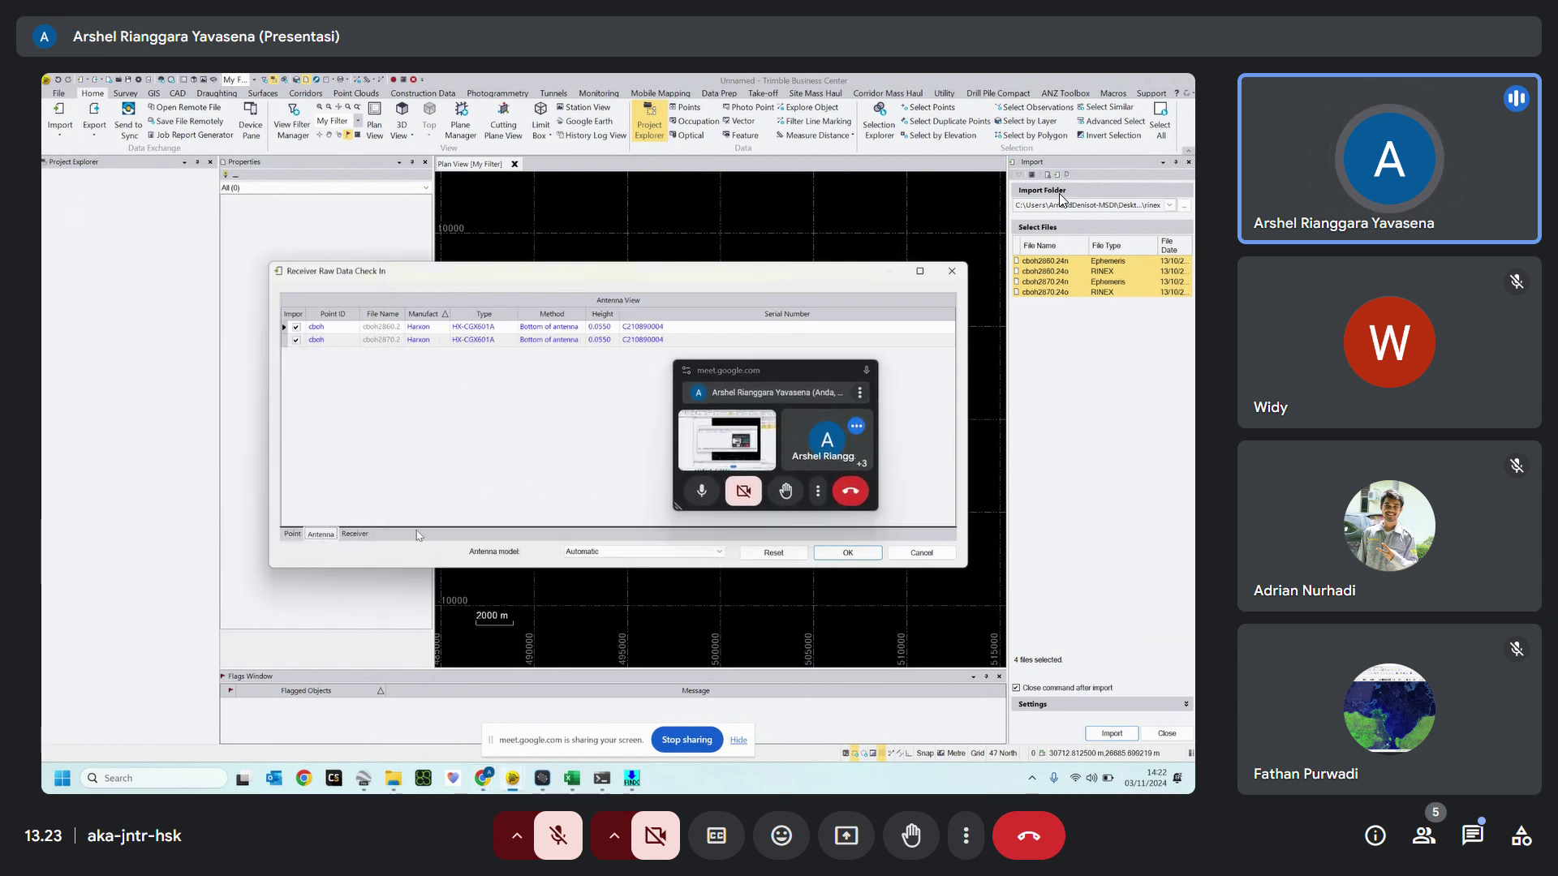
Switch to the browser and open the detail page of CORS station CBOH (Meulaboh) from the SRGI map.
key(alt+Tab)
key(alt+Tab)
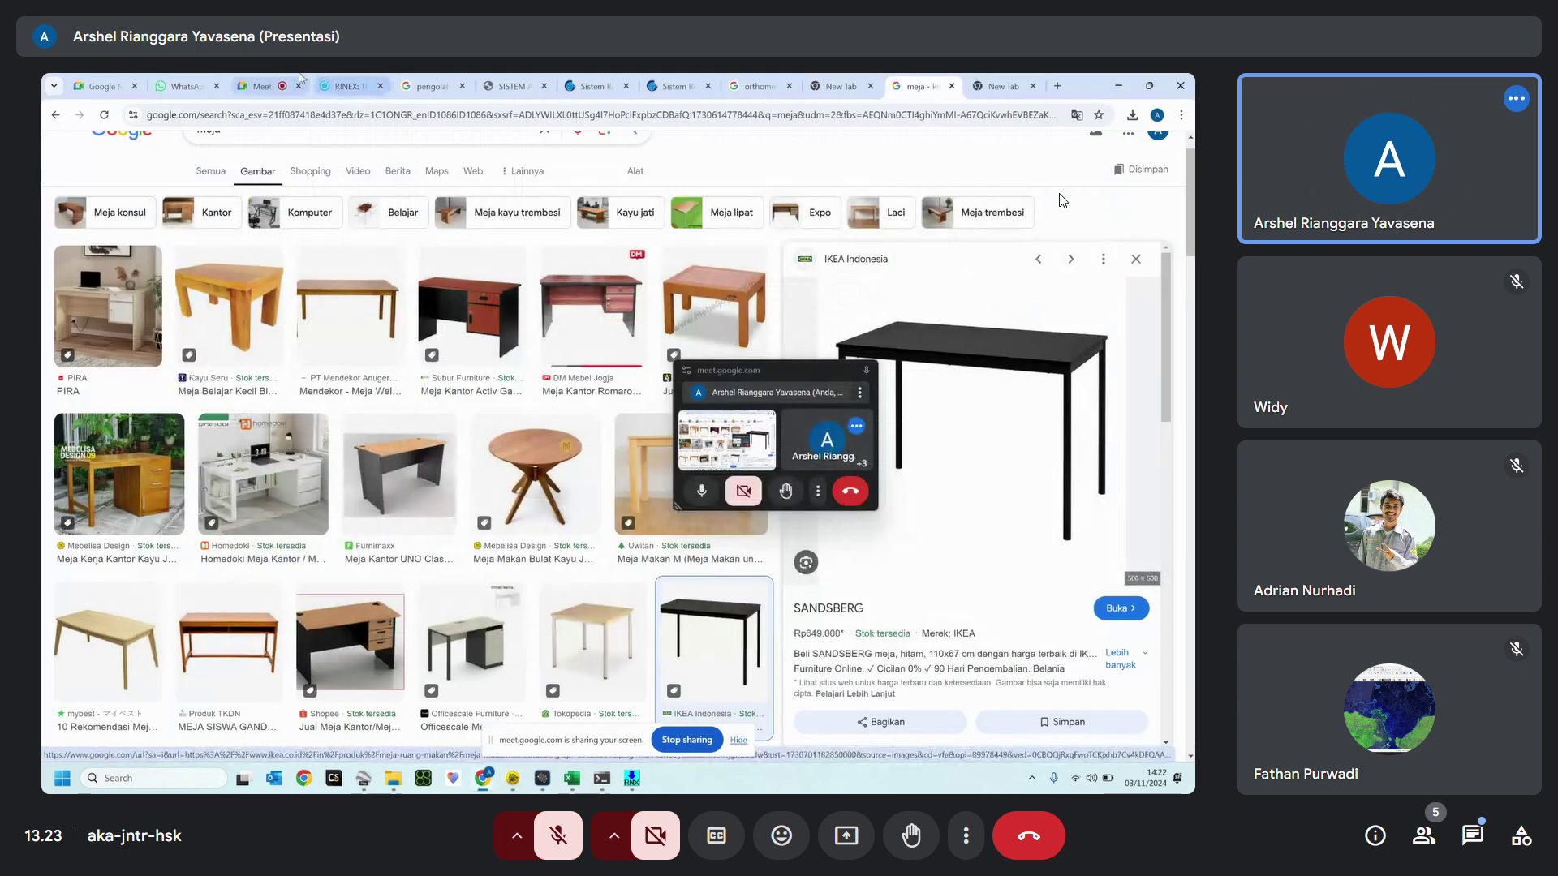
click(614, 83)
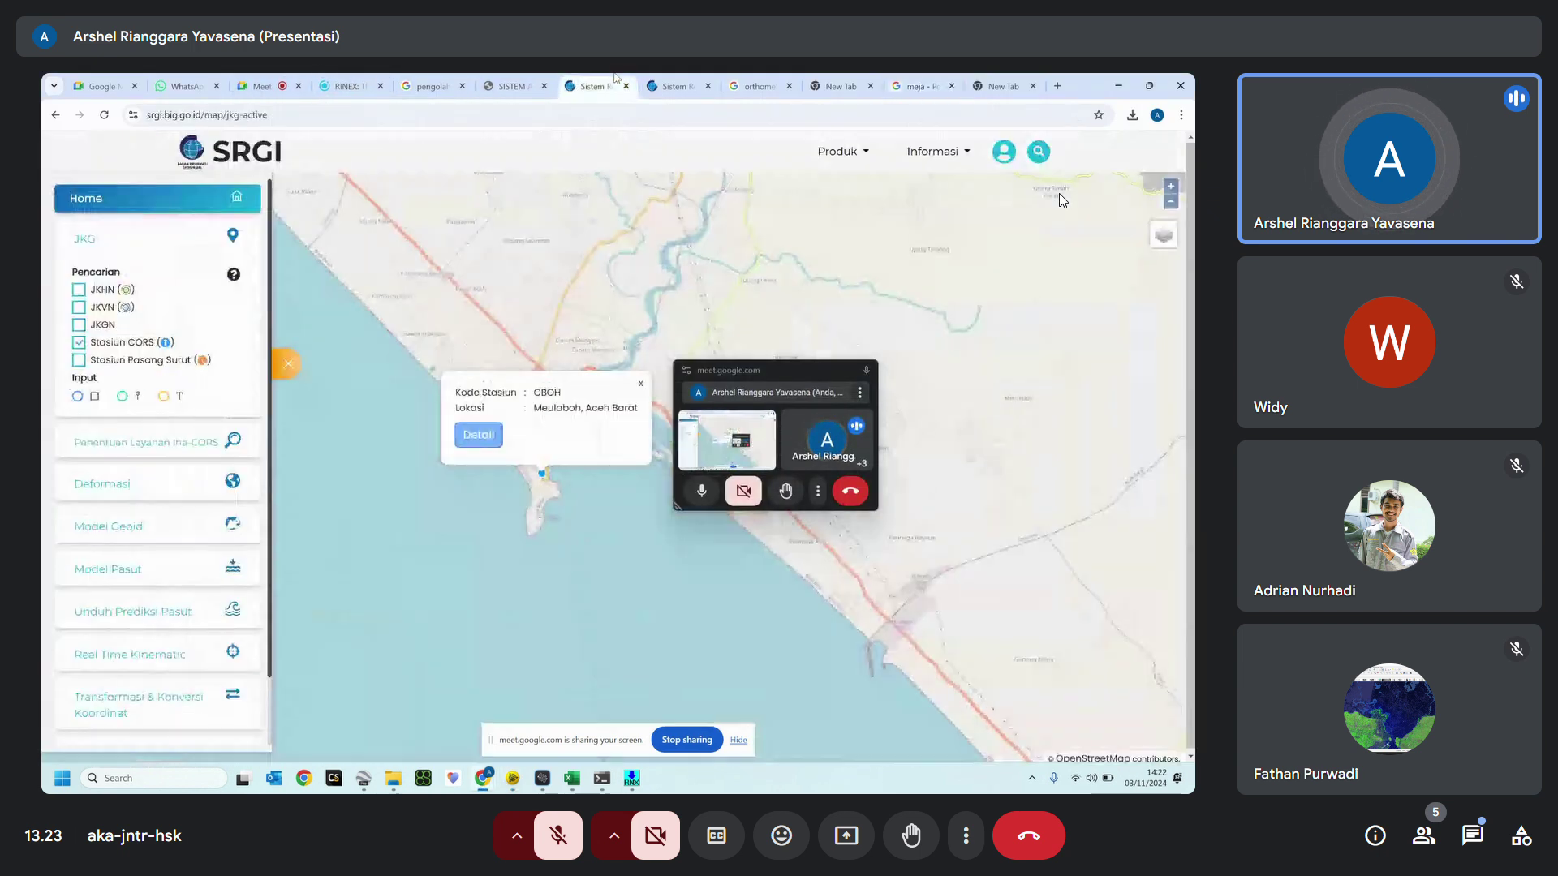
click(675, 85)
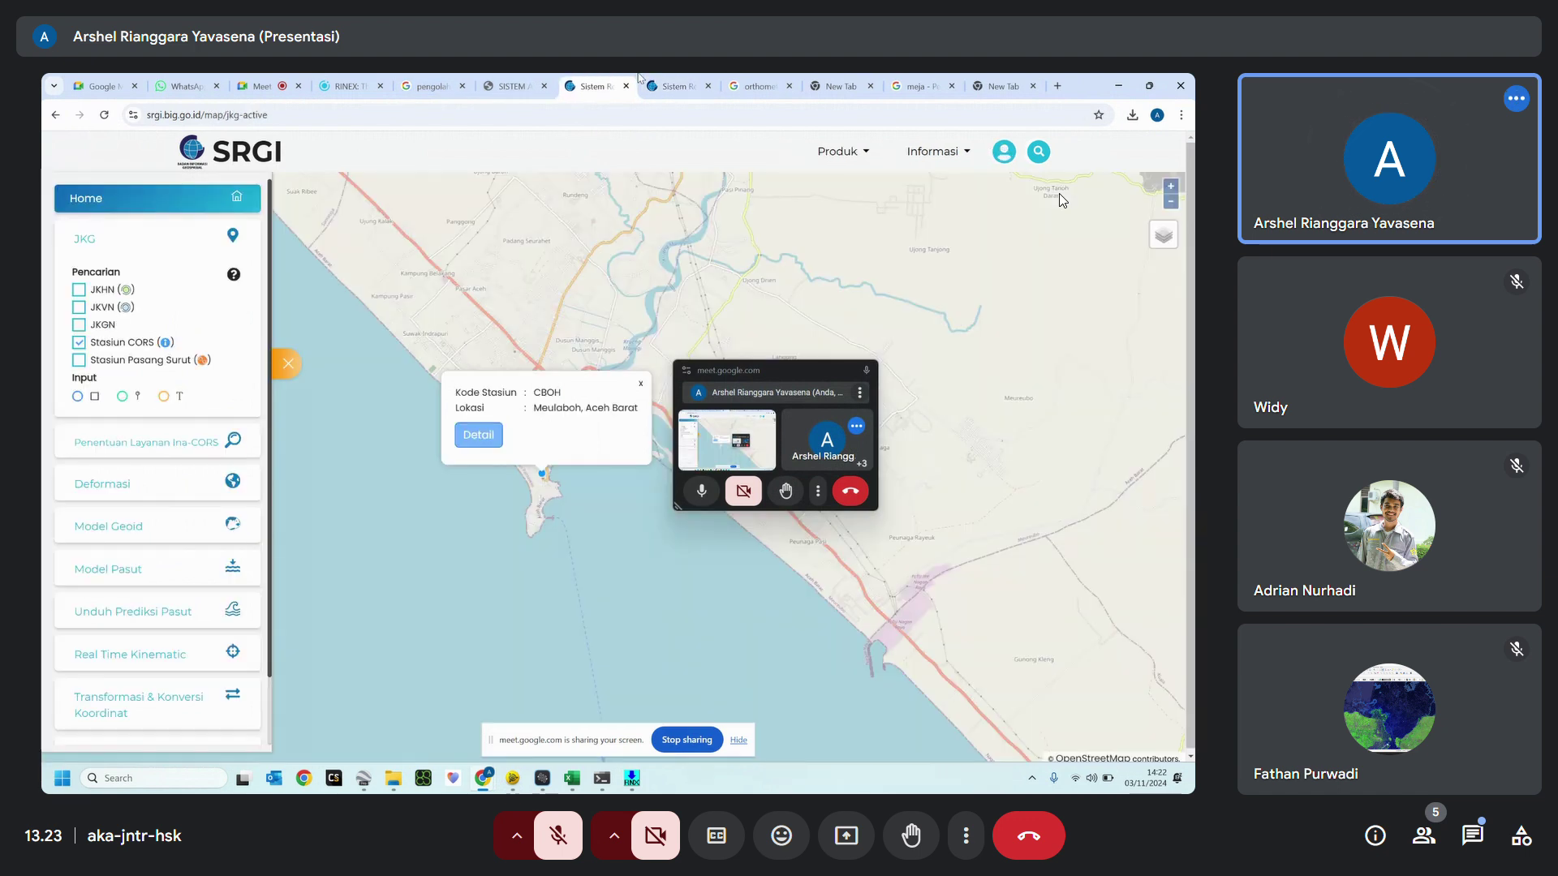
click(596, 85)
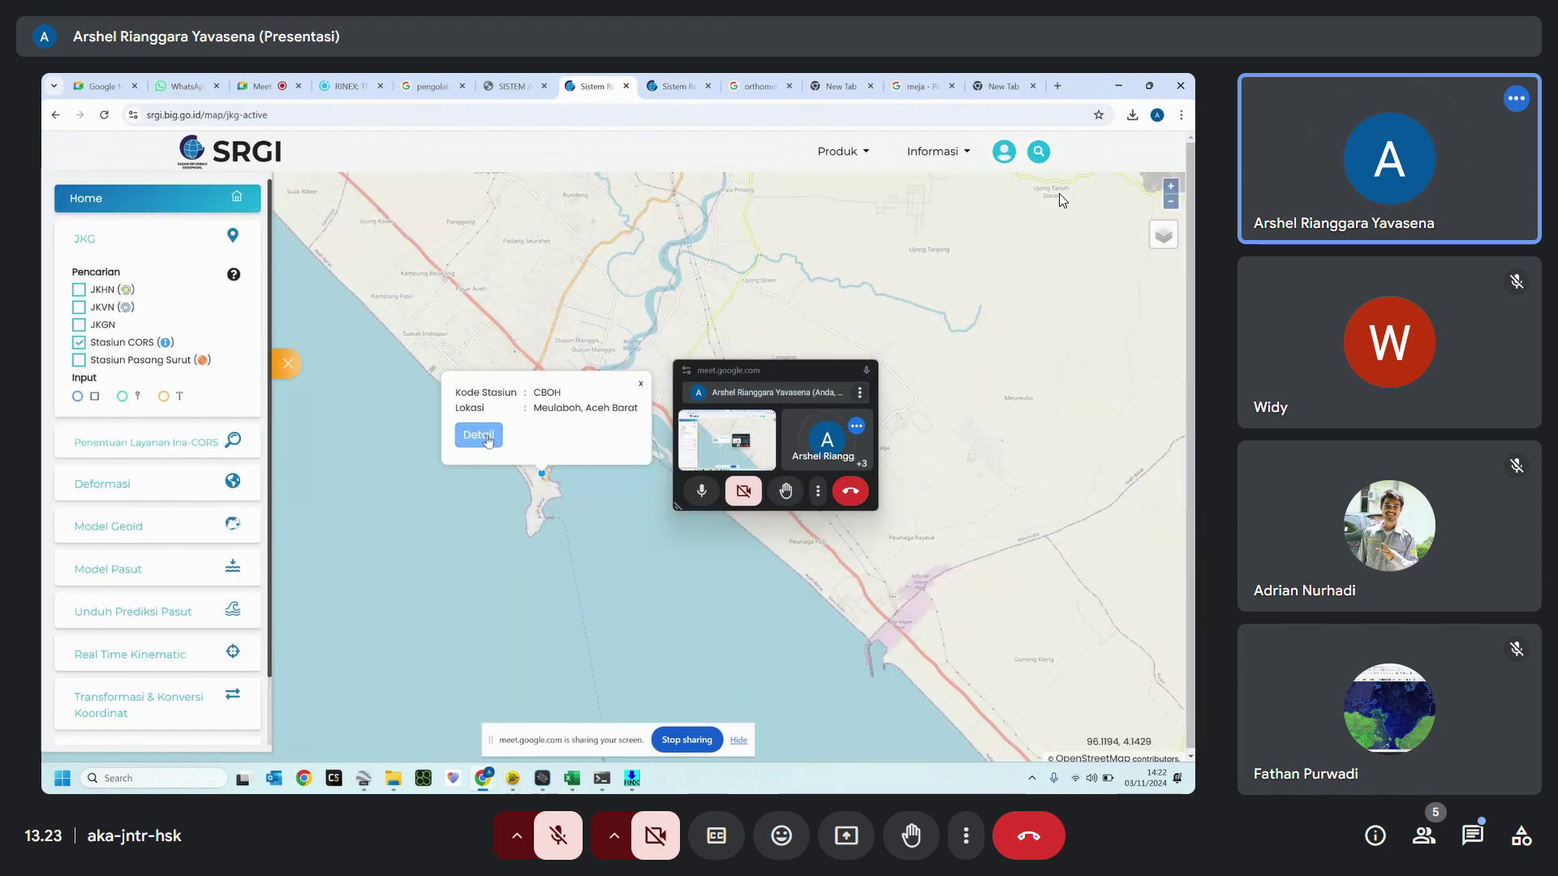
click(479, 436)
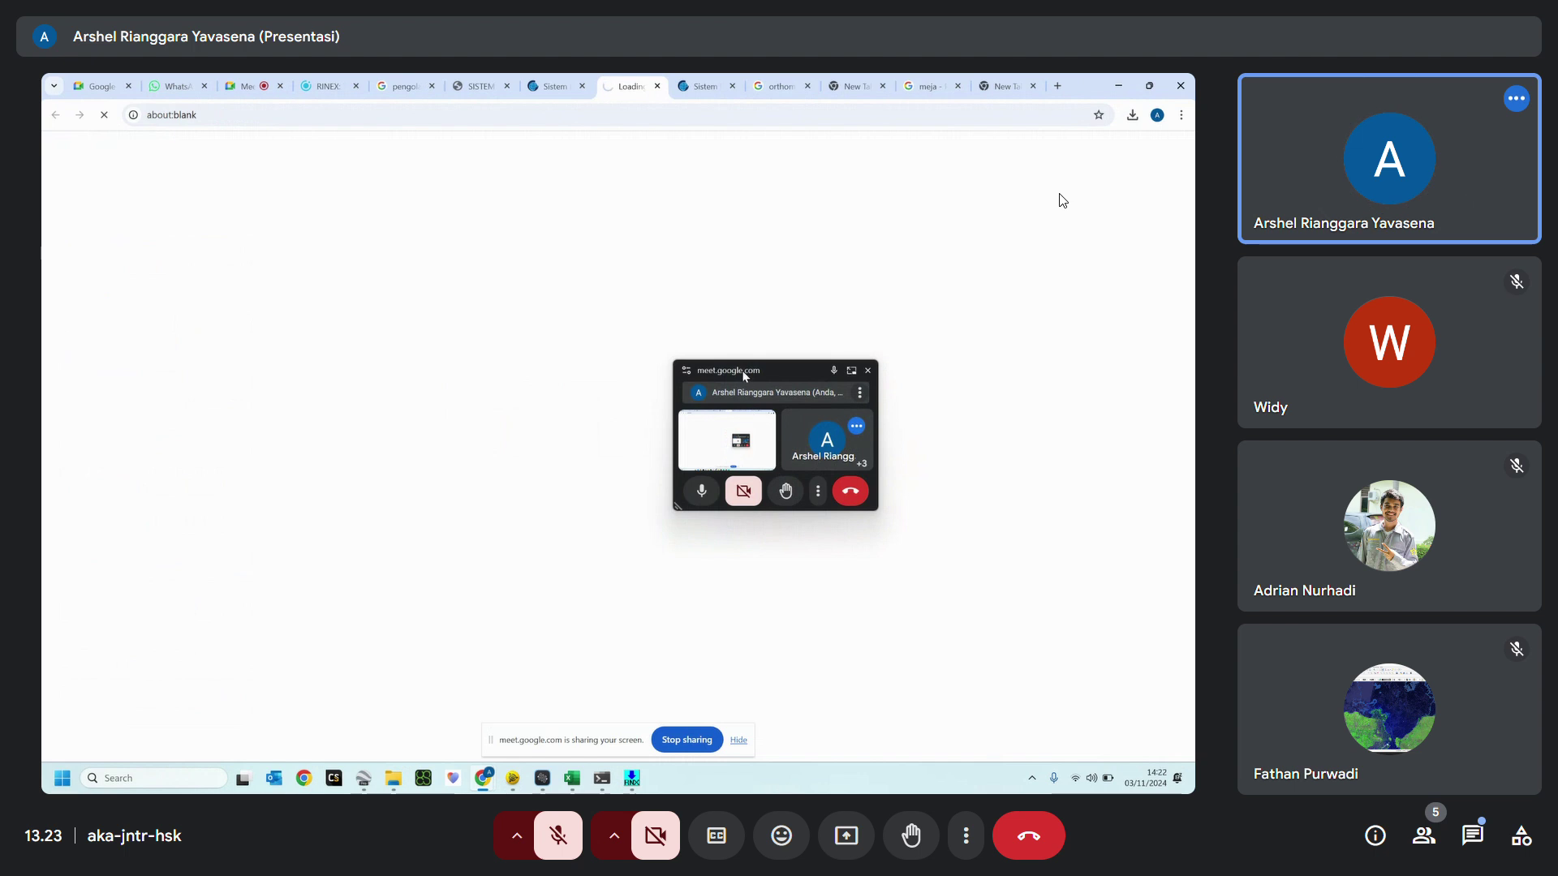
drag(742, 370, 870, 349)
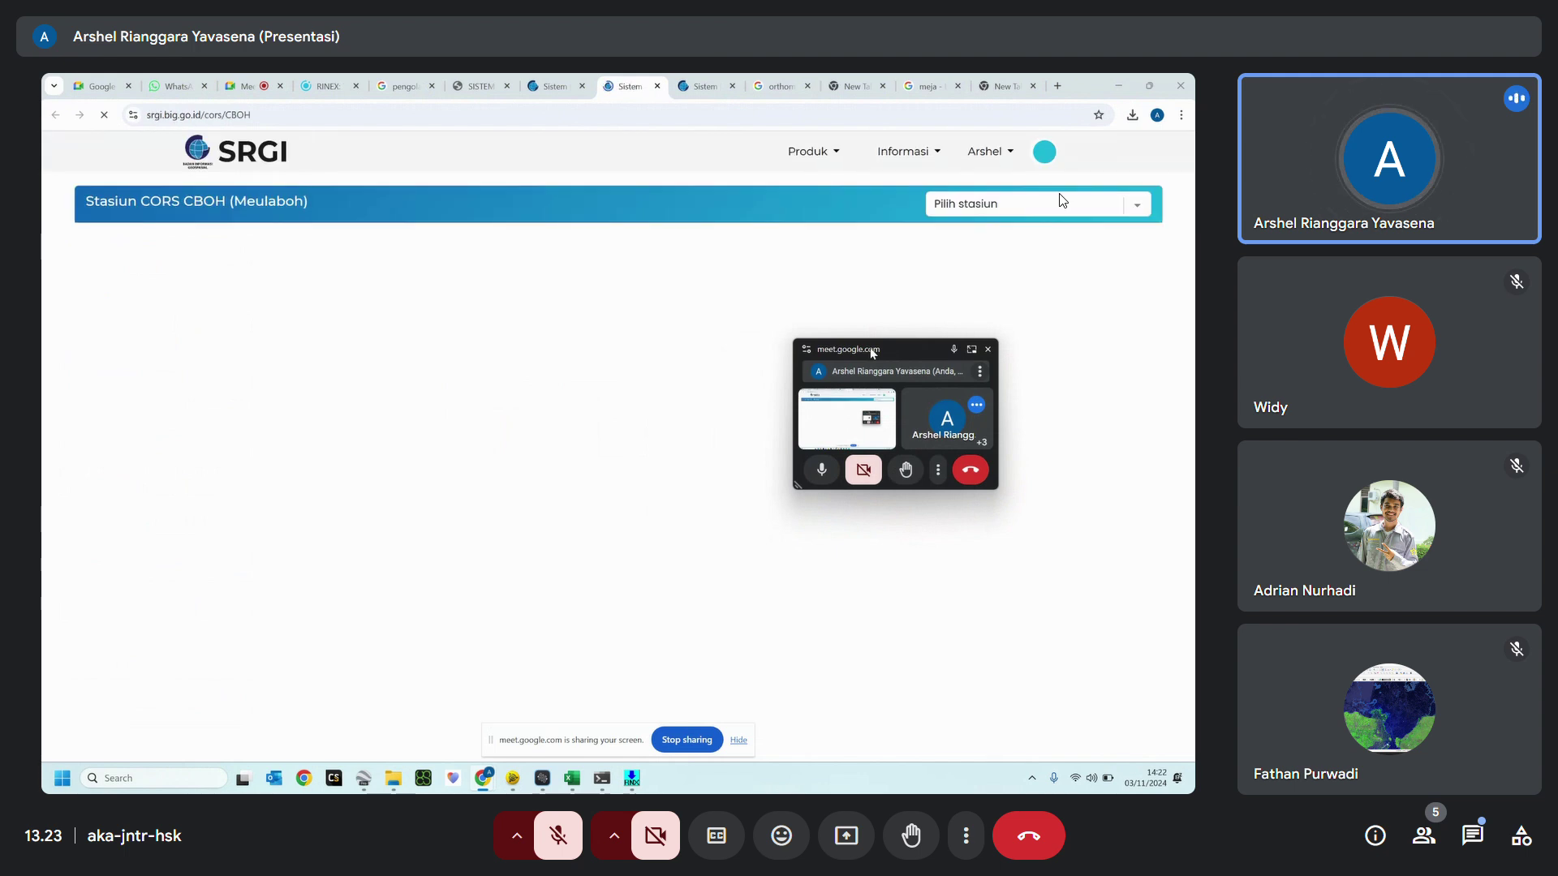
Show the CBOH station description and read down its coordinate and device details, moving the meeting overlay aside.
click(236, 246)
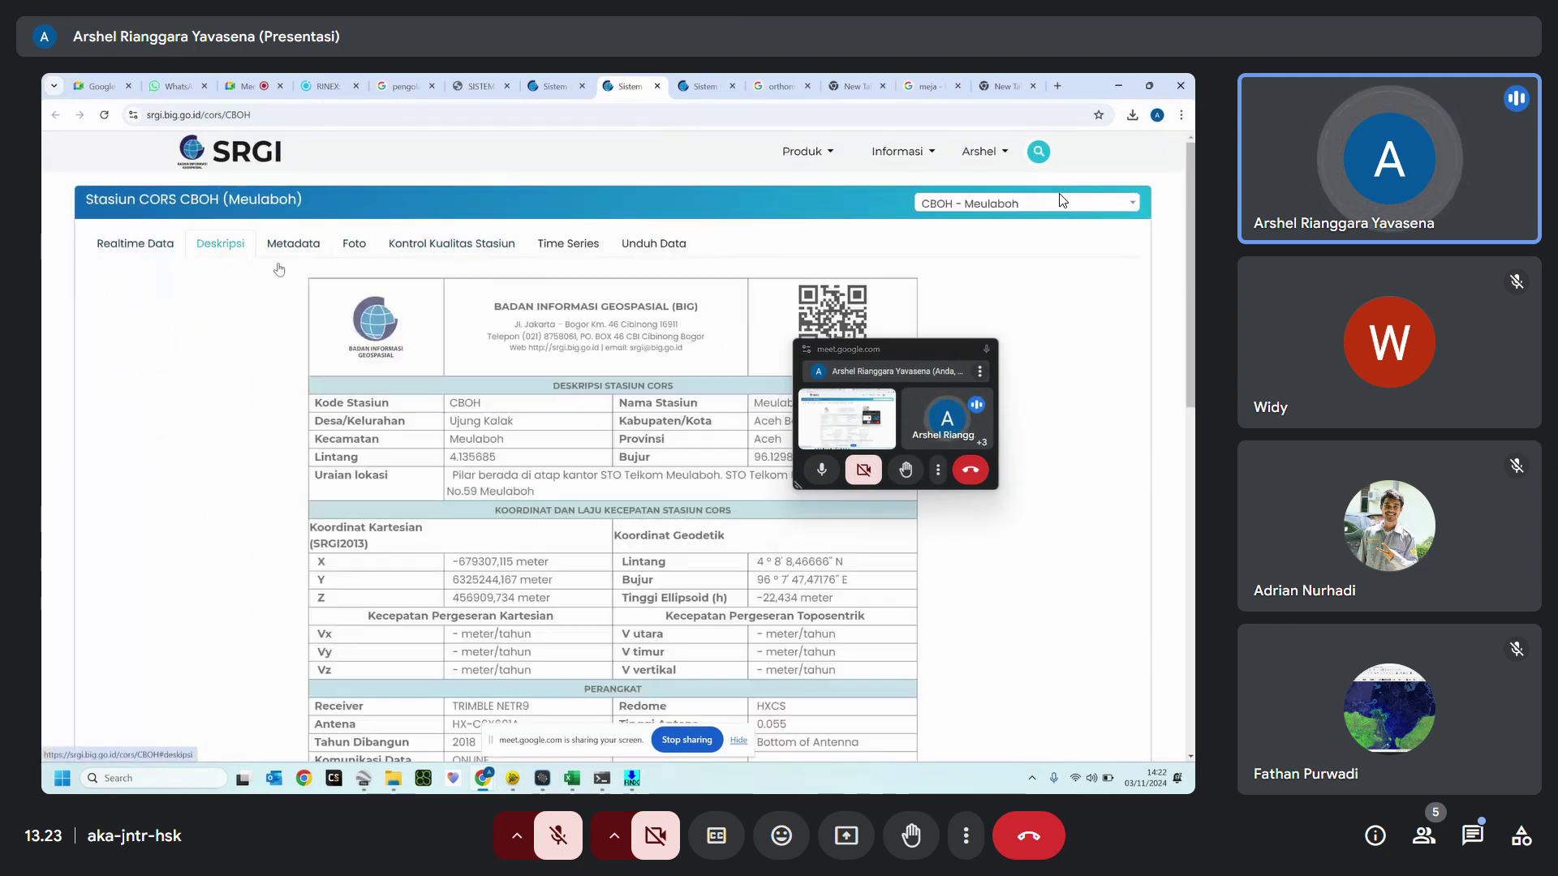
drag(867, 352, 991, 325)
scroll(726, 464, down, 2)
scroll(726, 464, down, 1)
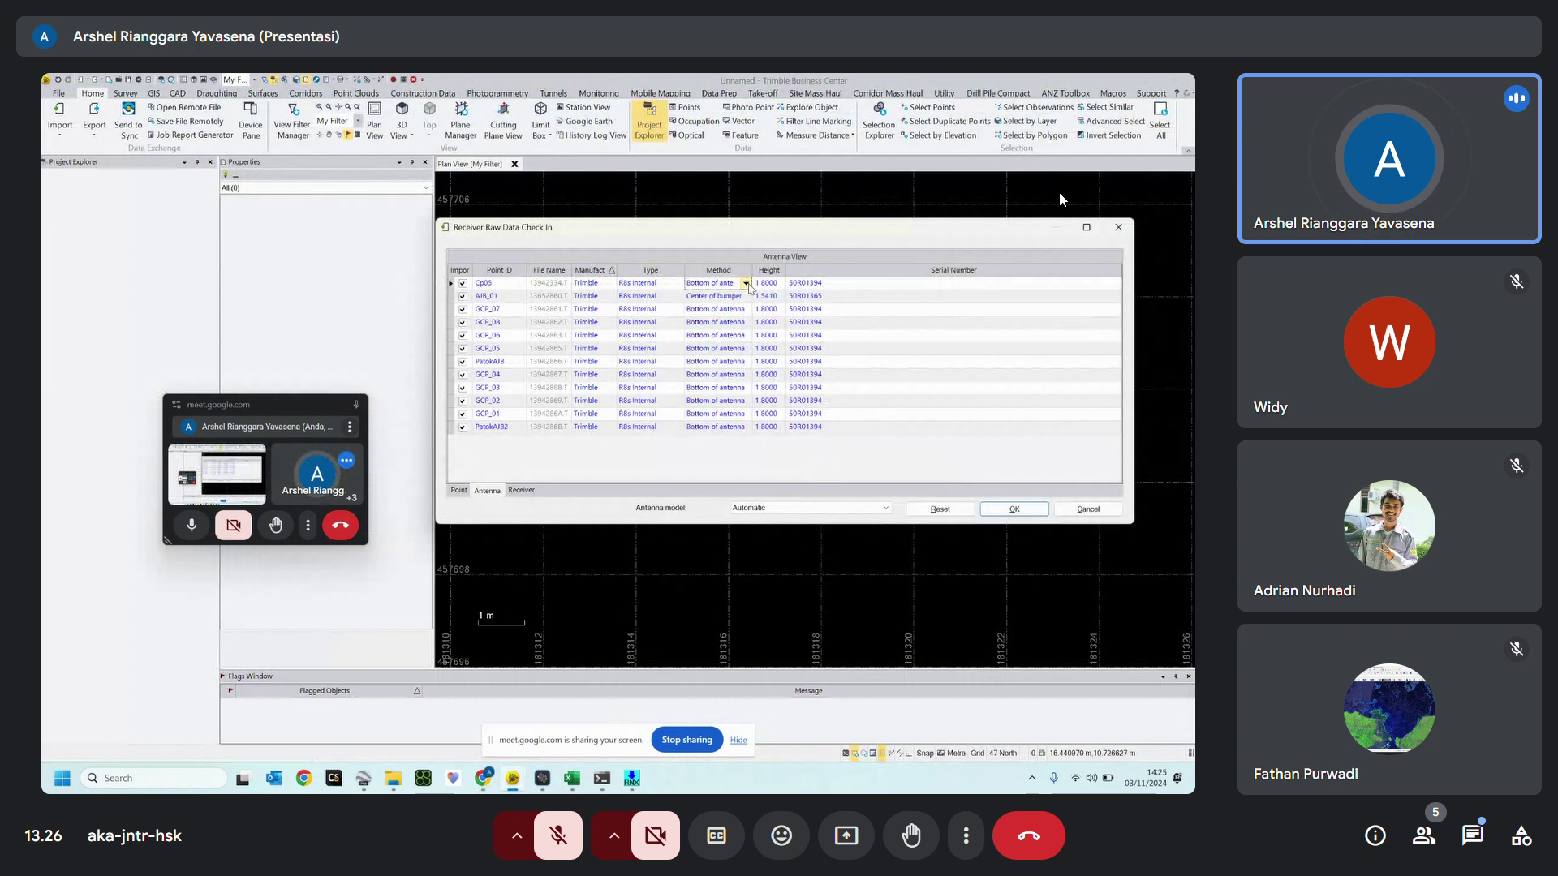
Open the antenna method choices of the first point in Trimble Business Center's Receiver Raw Data Check In.
click(746, 283)
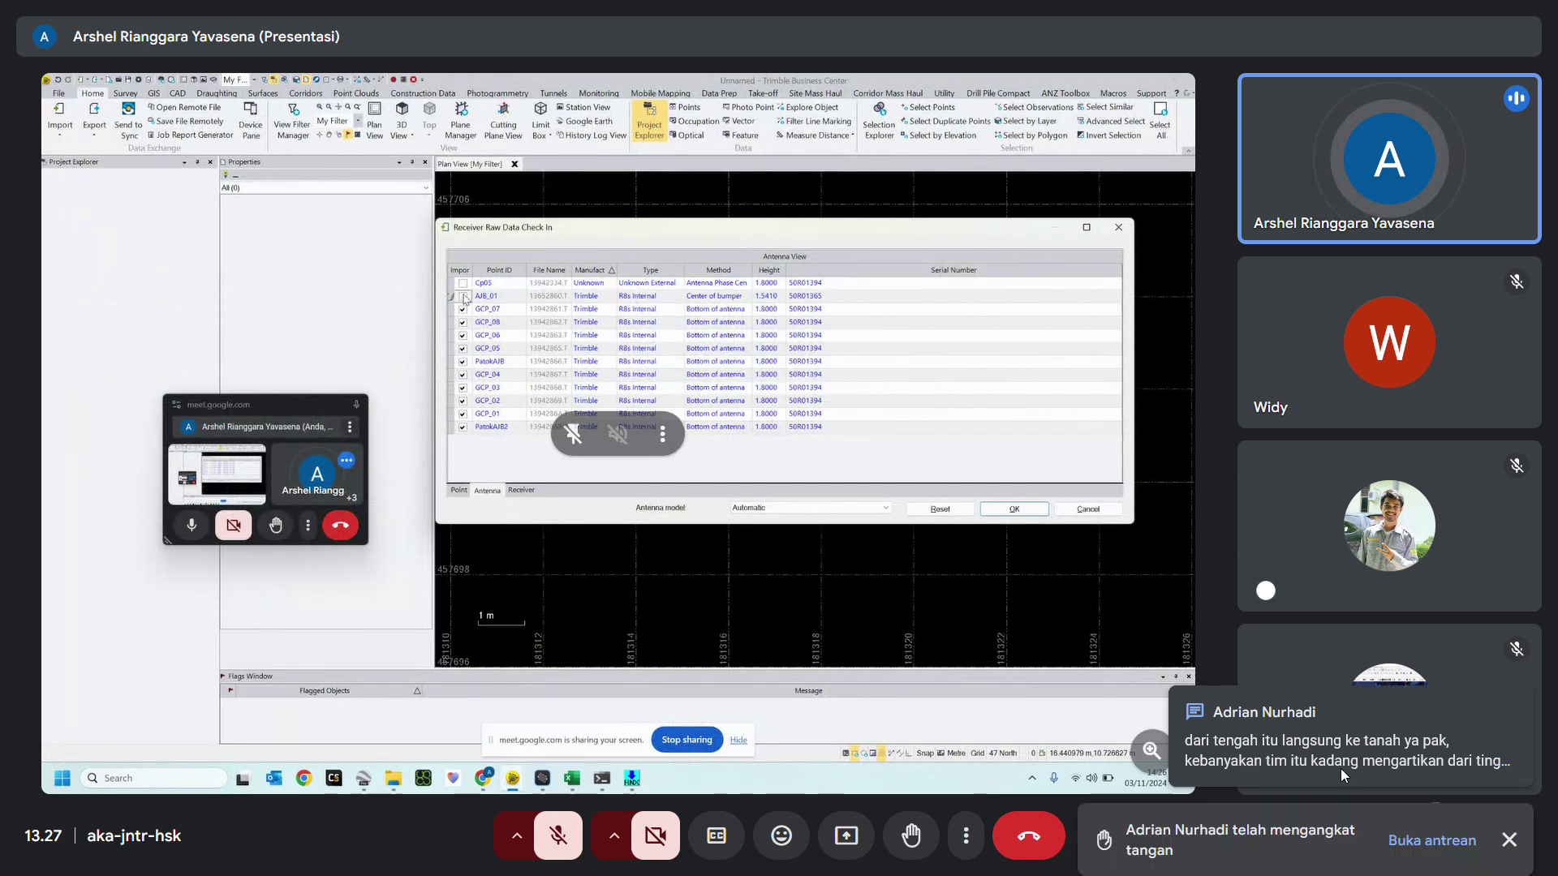
Read the new in-call question about measuring instrument height to the ground or the stake, and close the chat.
click(1517, 768)
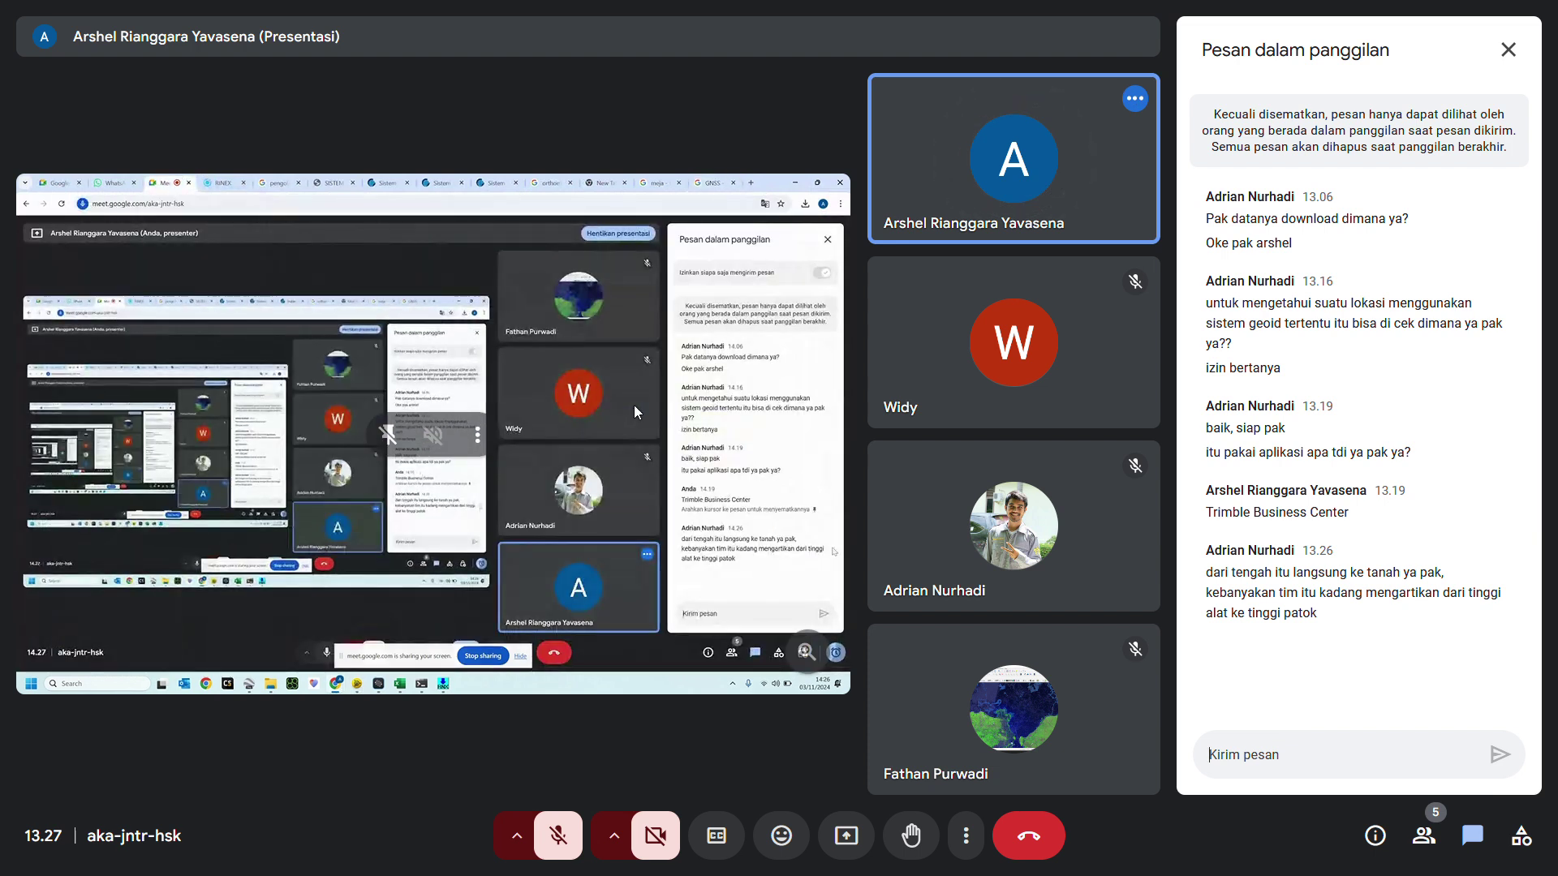
click(1508, 52)
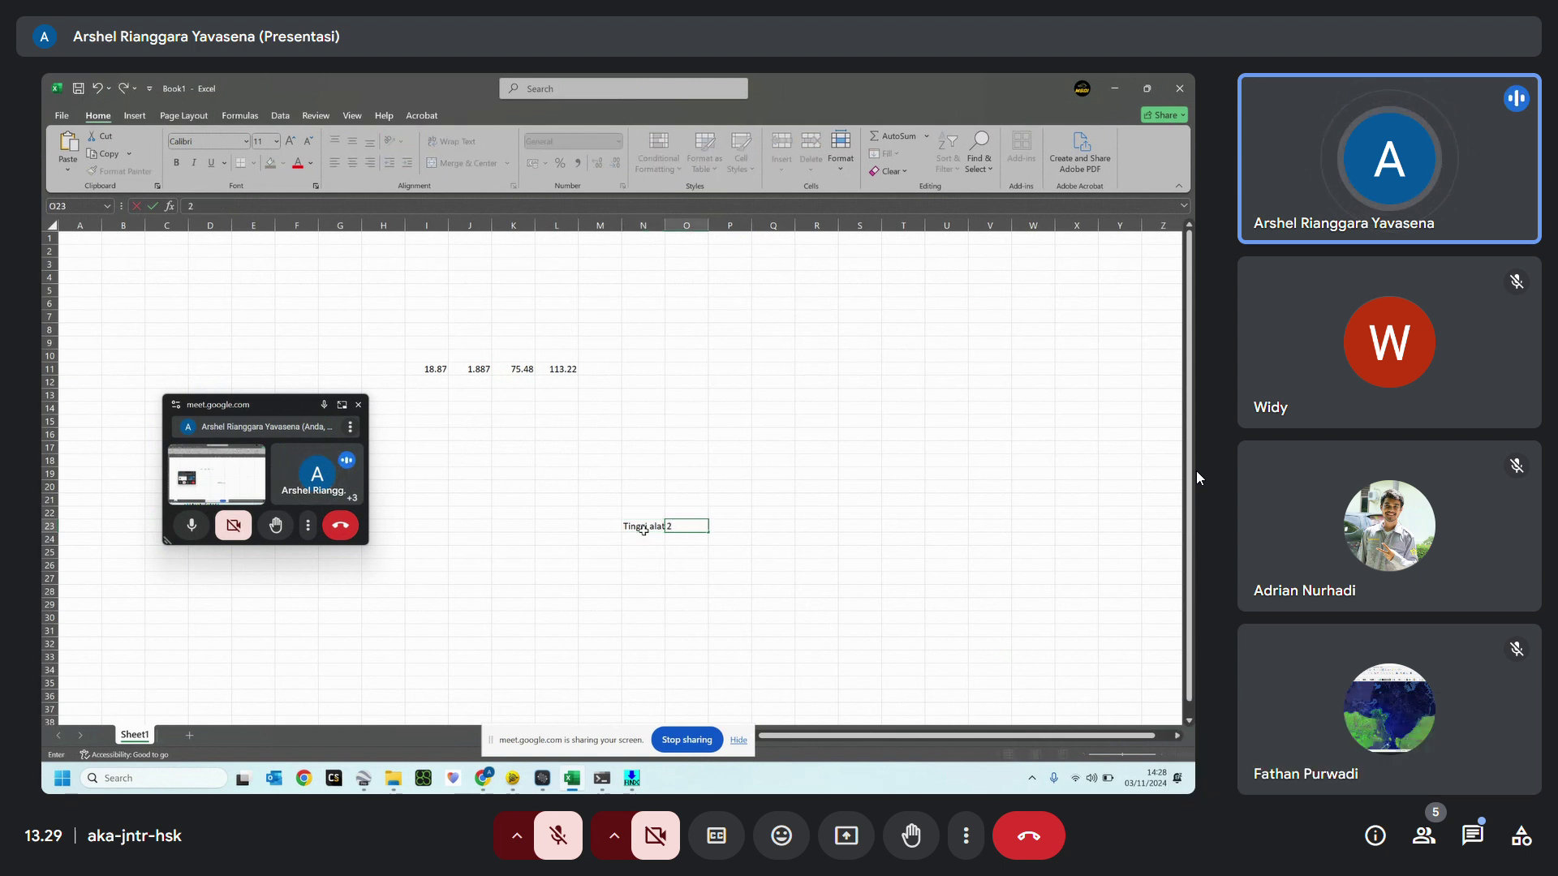
Enter 2 meter beside Tinggi alat in cell O23 of the Excel sheet, and add a Benchmark row with 0.5 below it.
key(BackSpace)
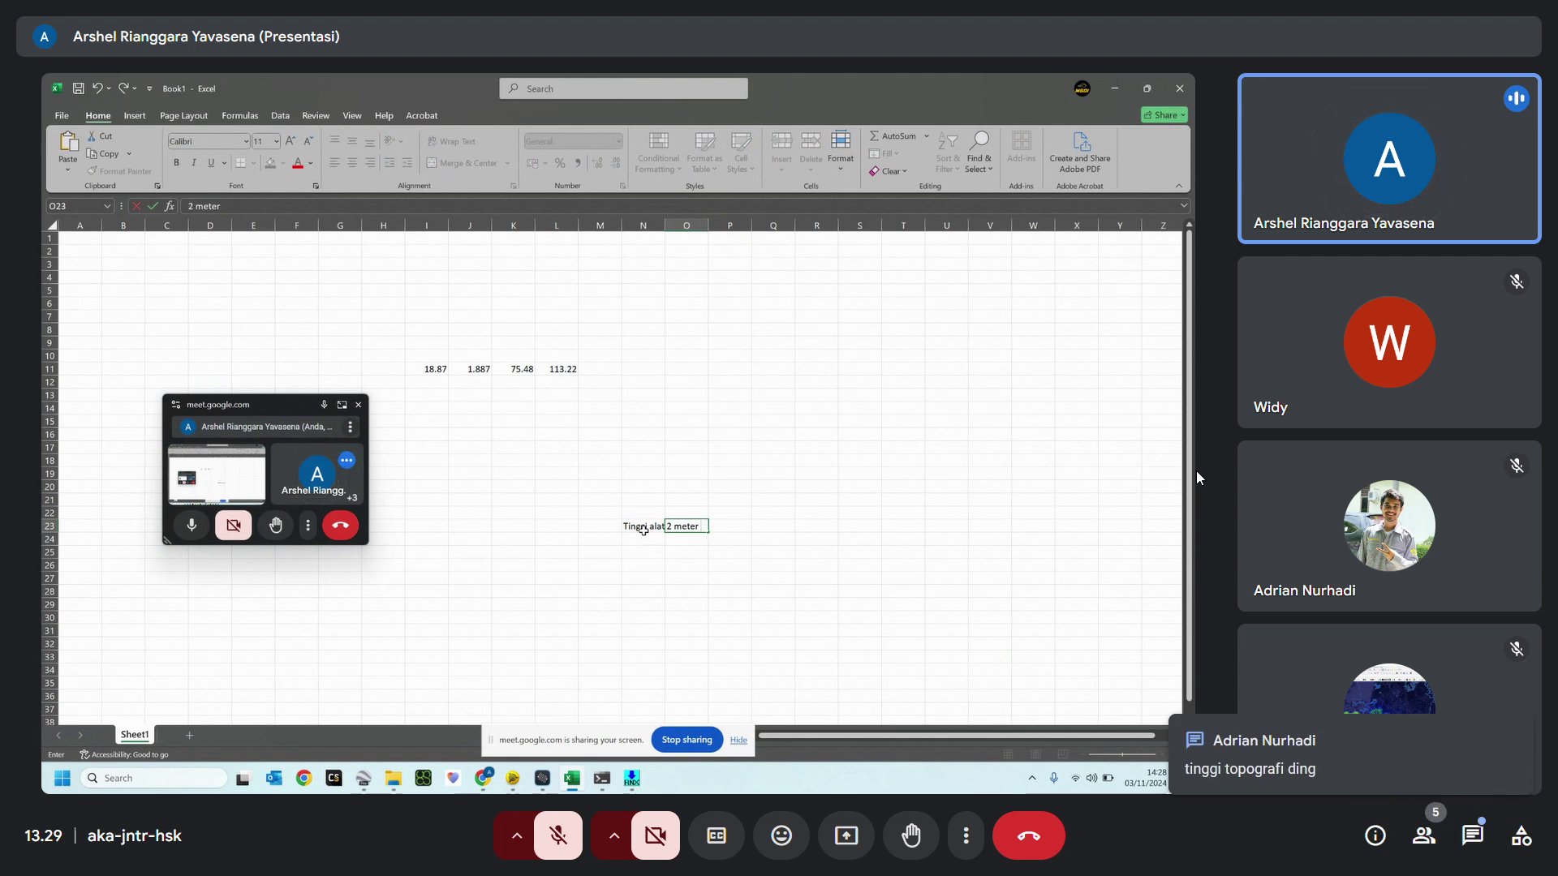
key(Return)
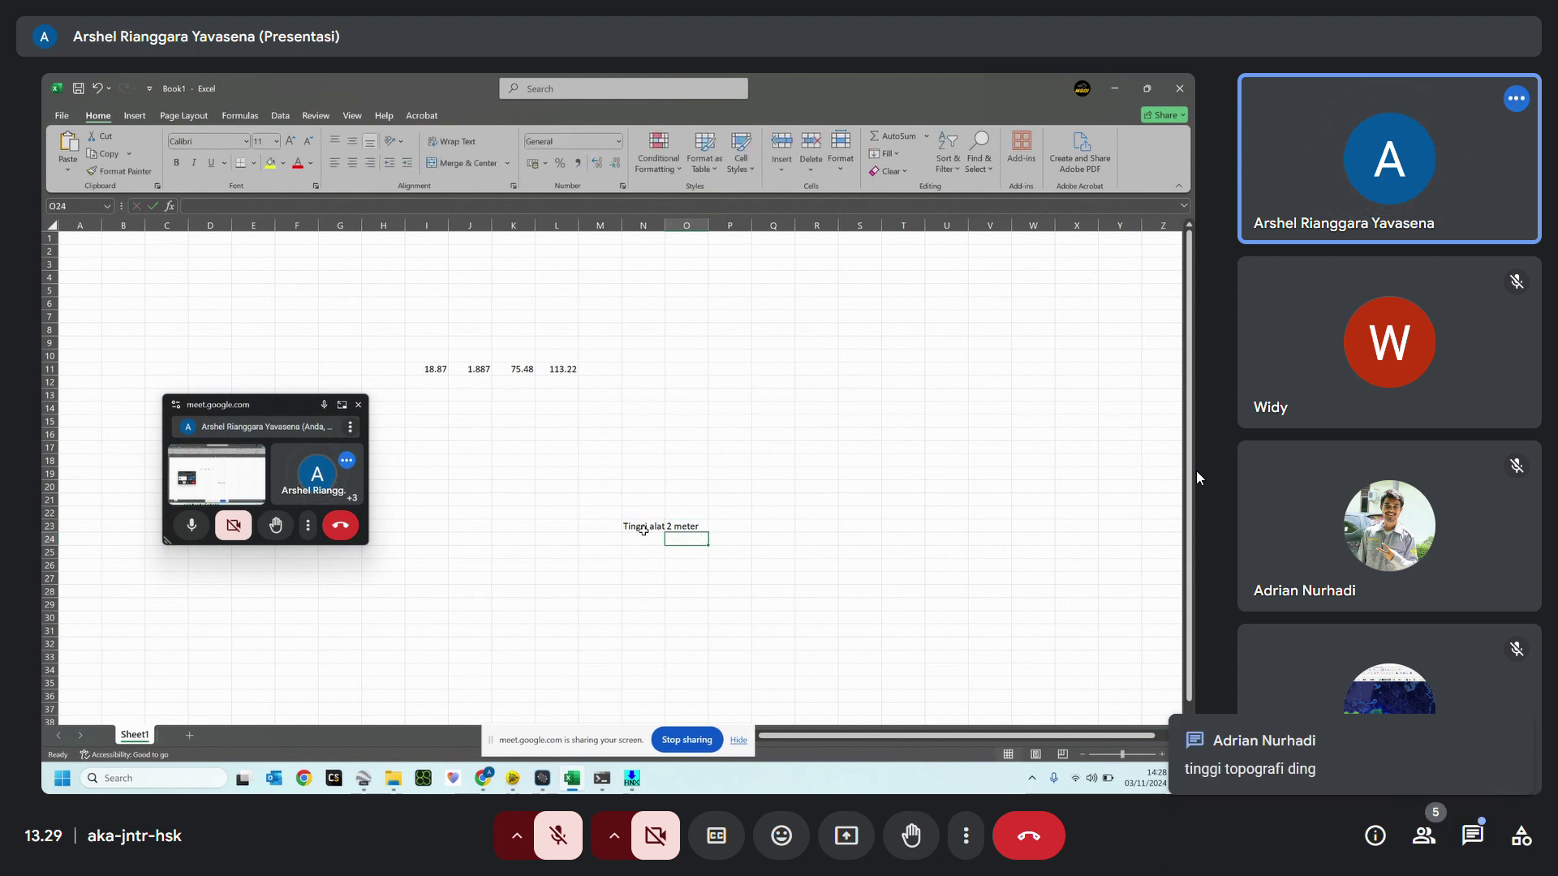
click(643, 529)
key(Right)
key(Down)
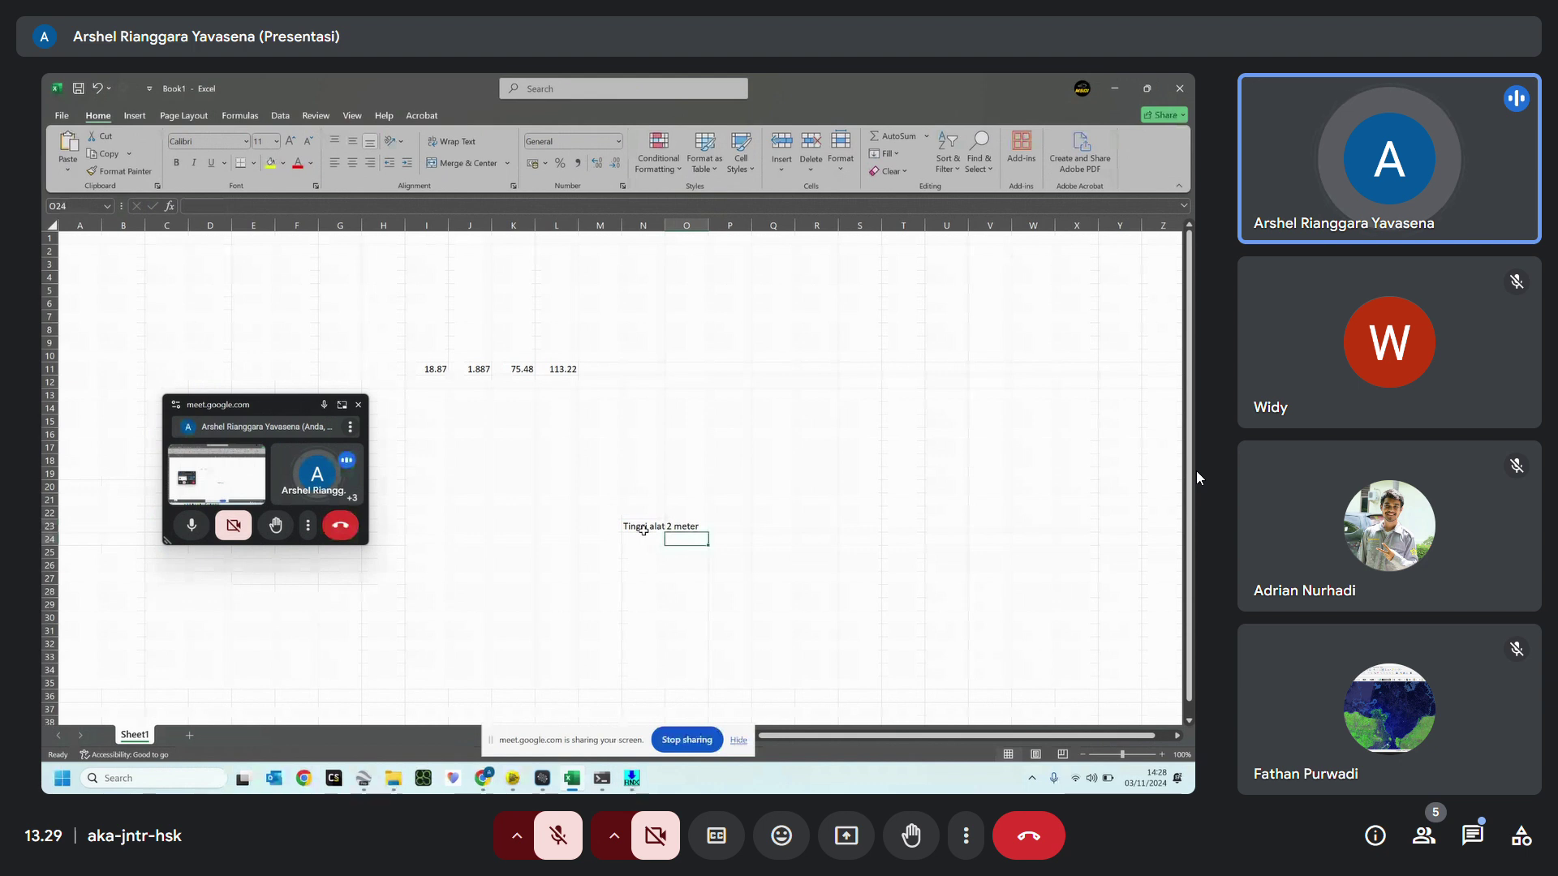
key(Left)
text(Benchmark)
key(Right)
text(0.5)
key(Return)
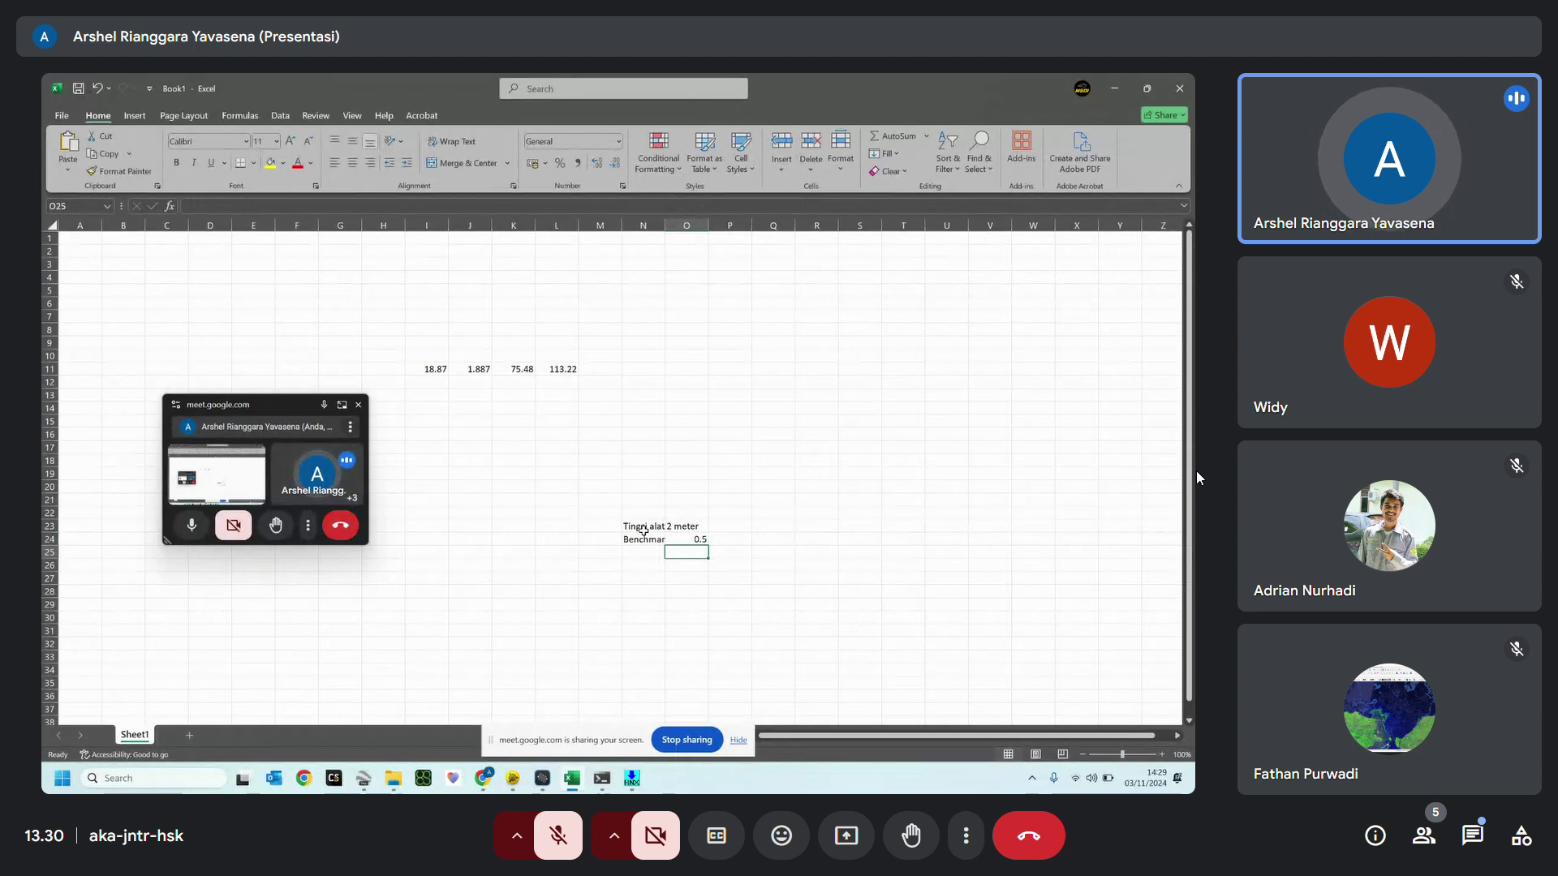
Enter 2.5 meter in cell O25 under the benchmark value, and switch to the benchmark pillar image results in Chrome.
text(2.5 me)
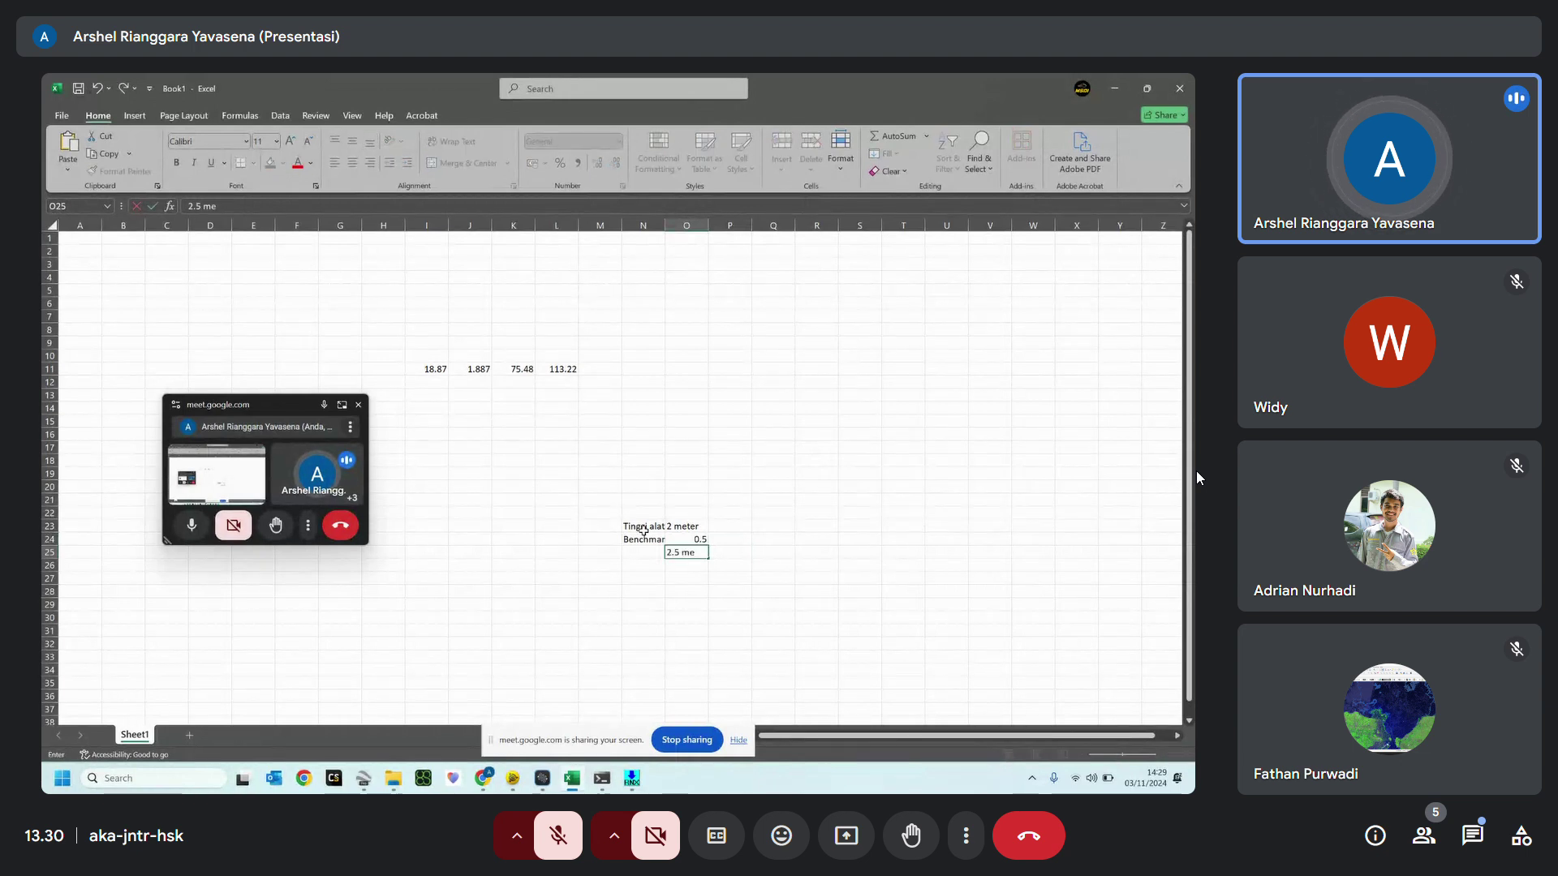
text(ter)
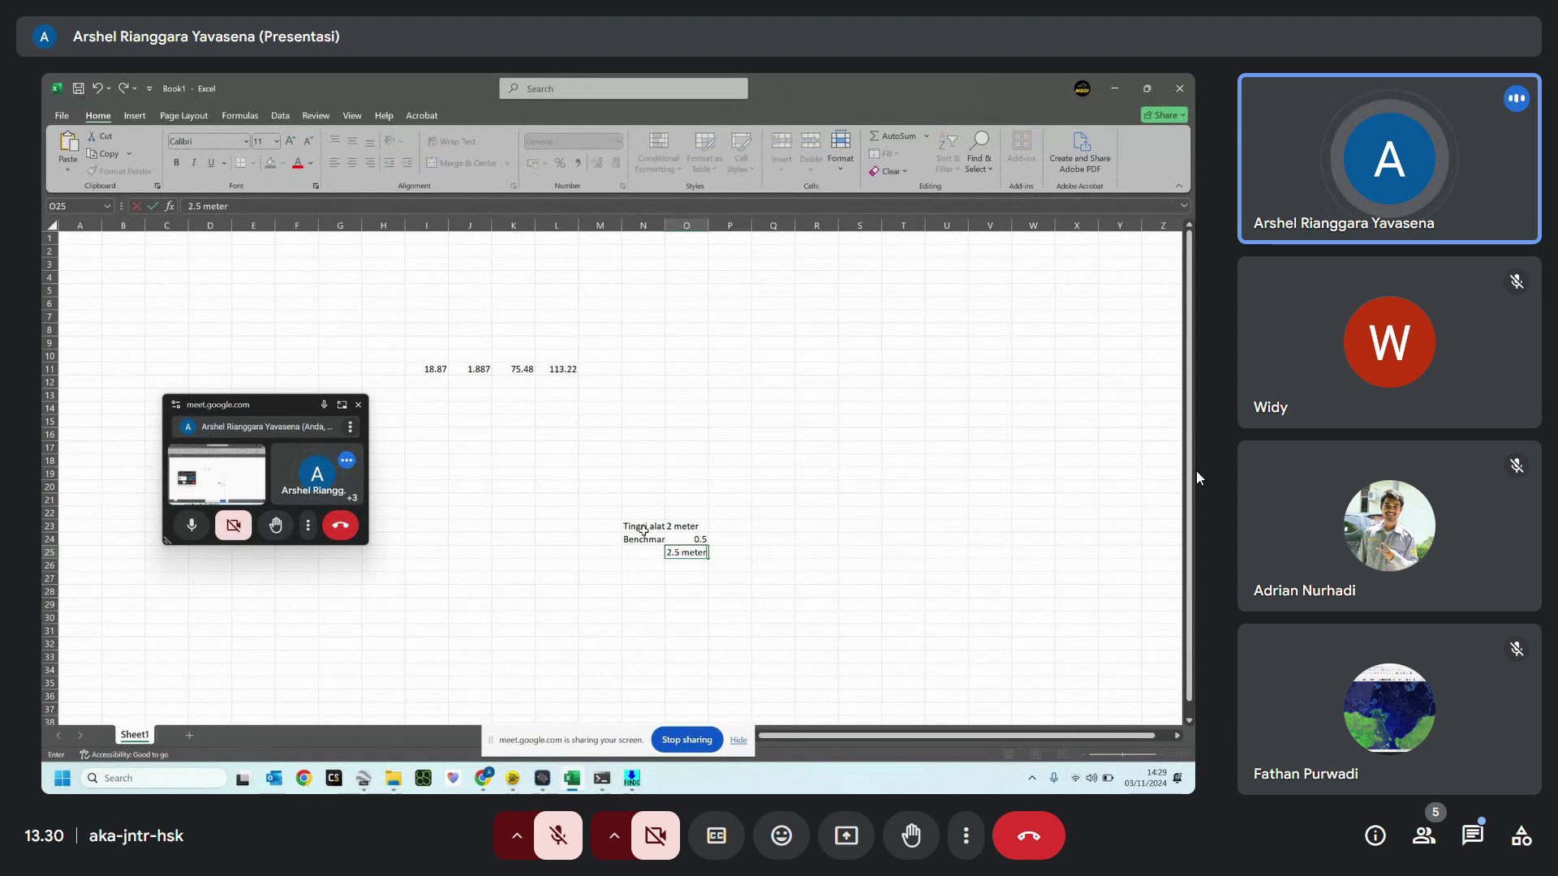
key(alt+Tab)
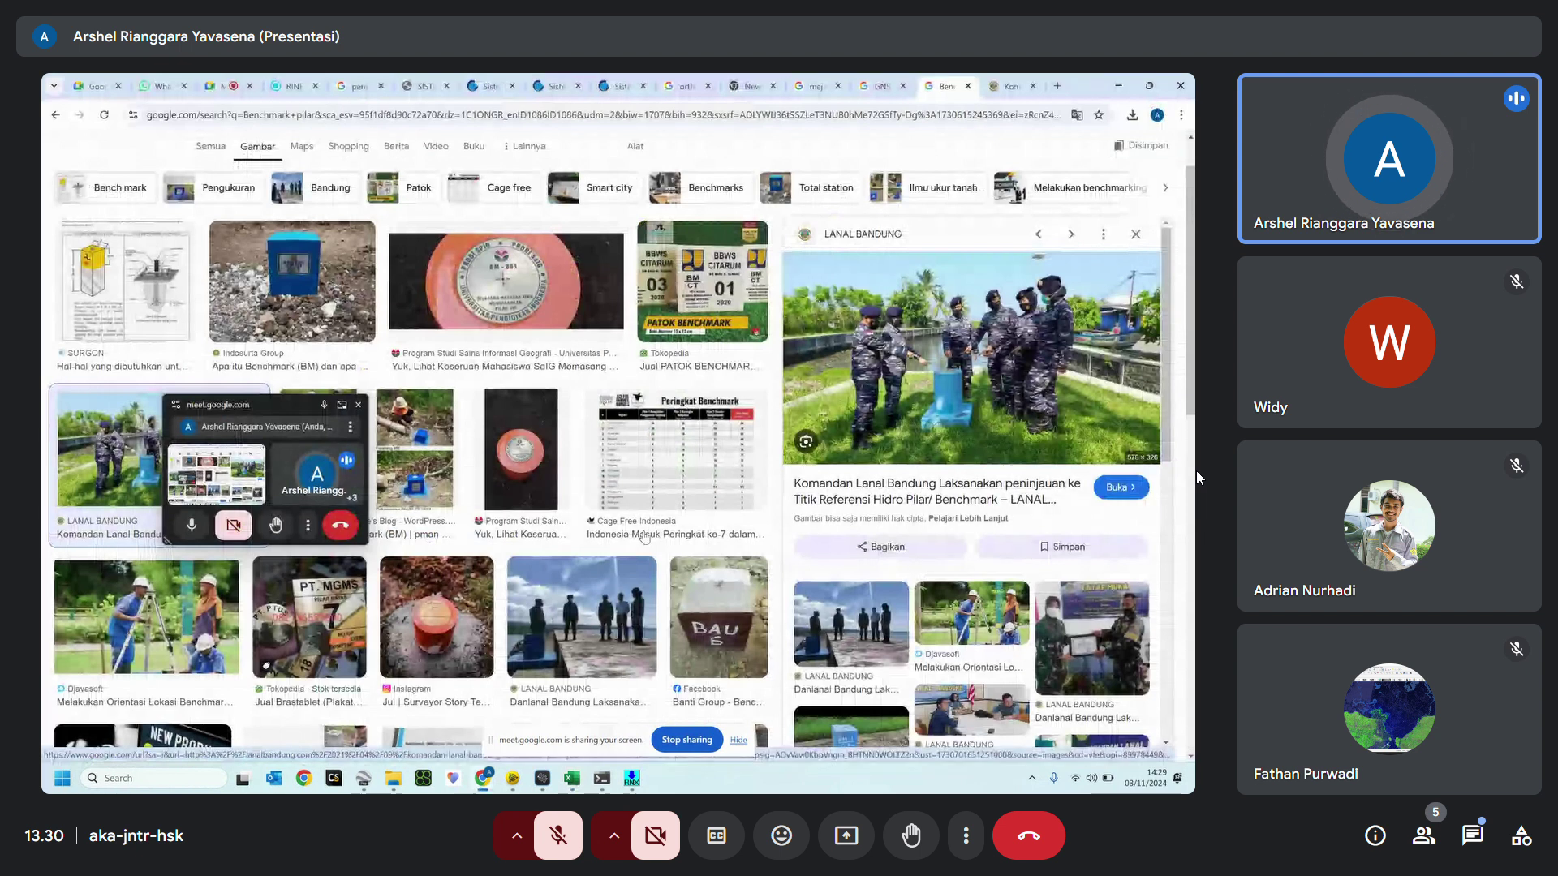
Return to the Trimble Business Center plan view, read the in-call messages about stake and topographic height, and close the chat.
key(alt+Tab)
key(alt+Tab)
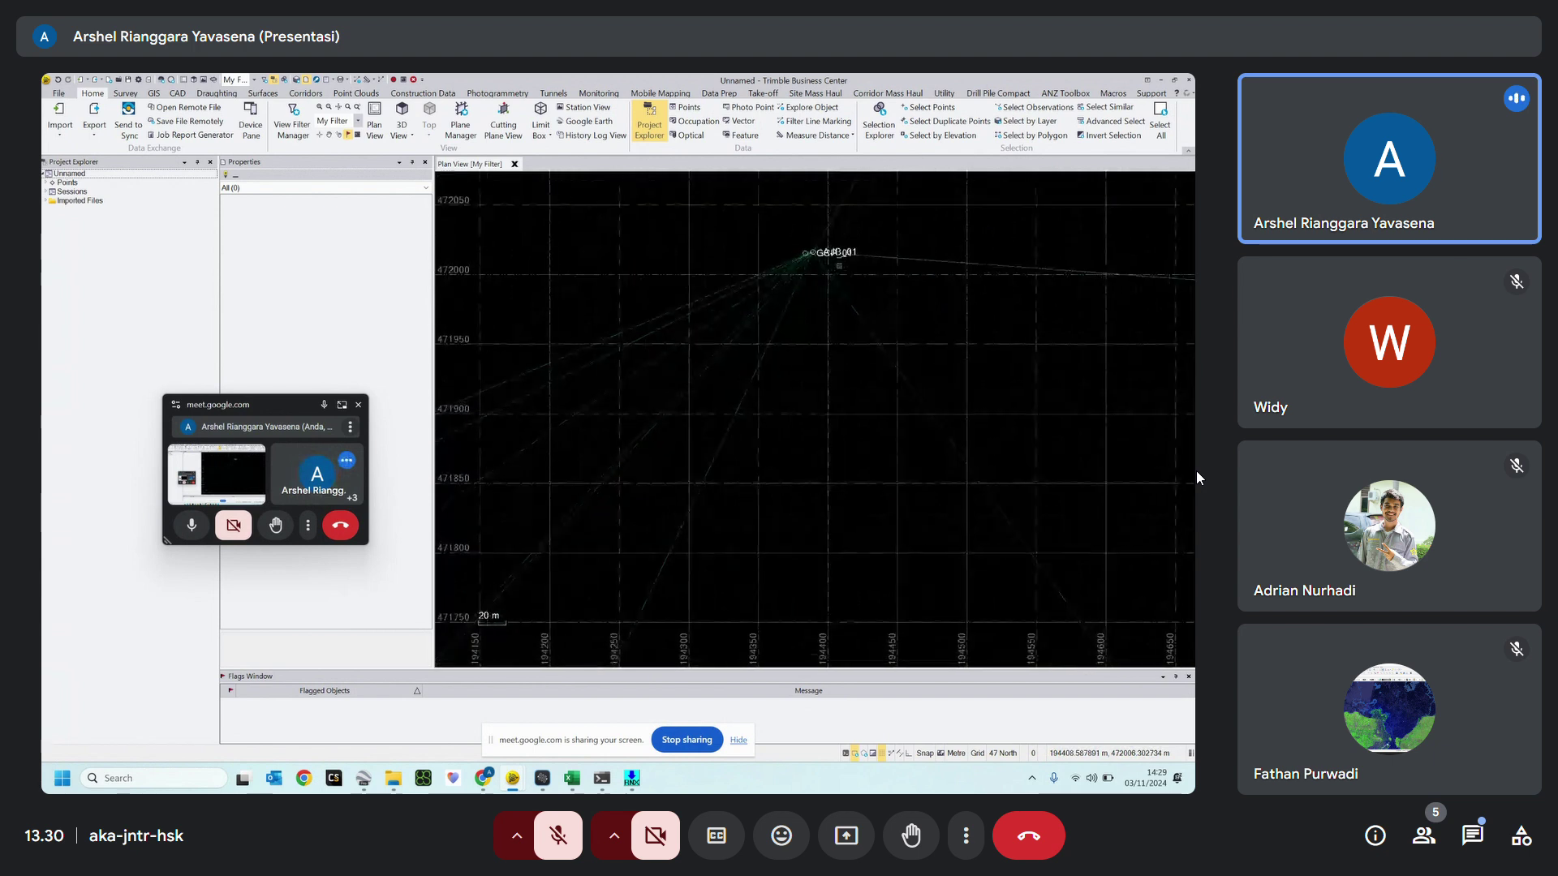
click(1477, 832)
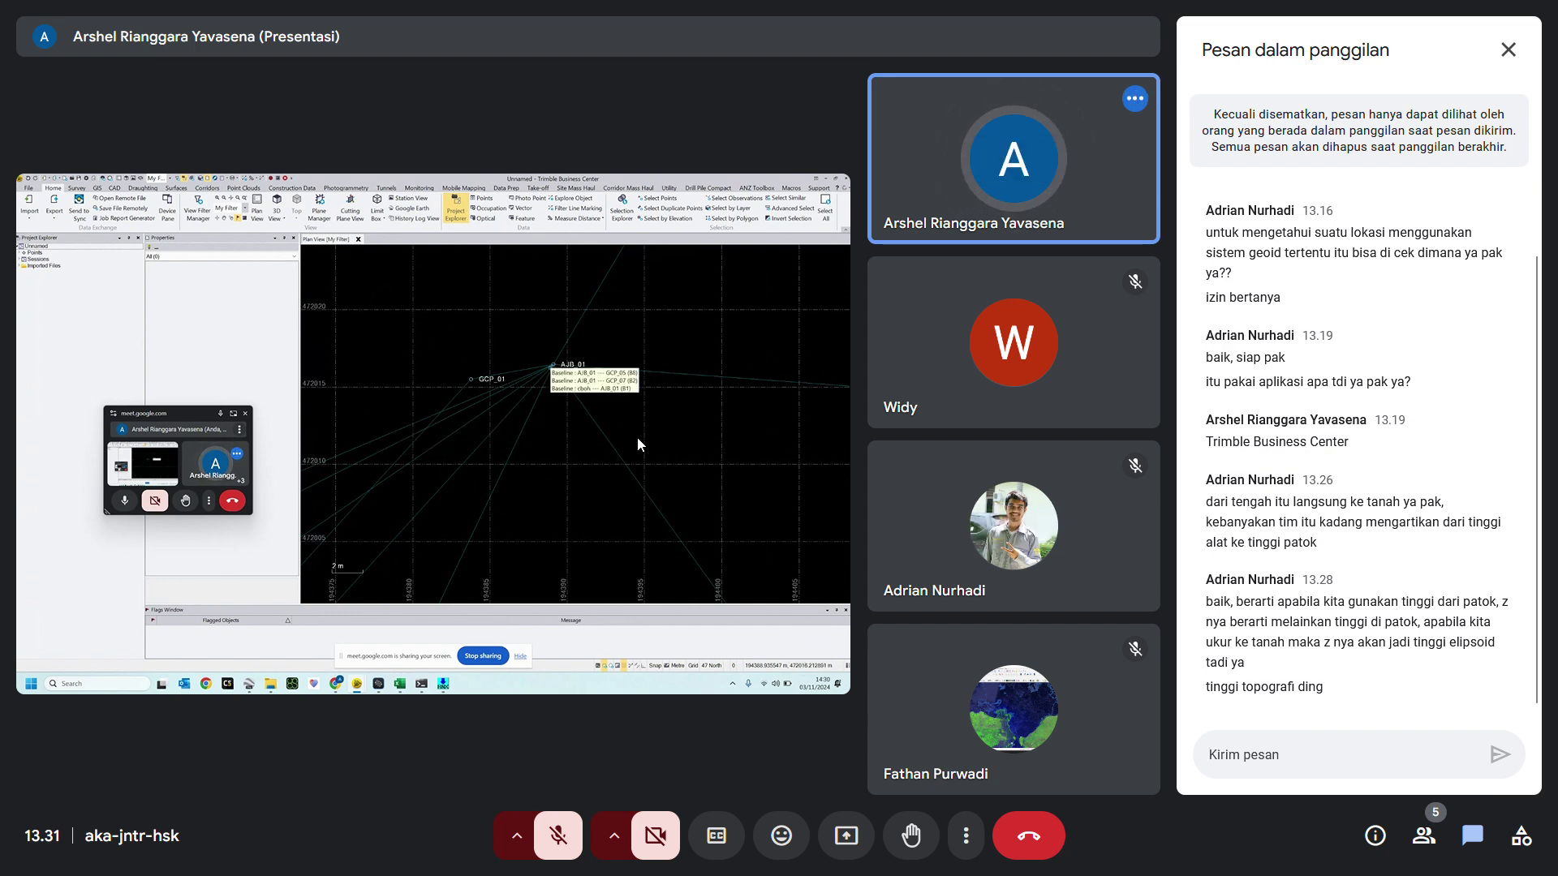
click(1508, 51)
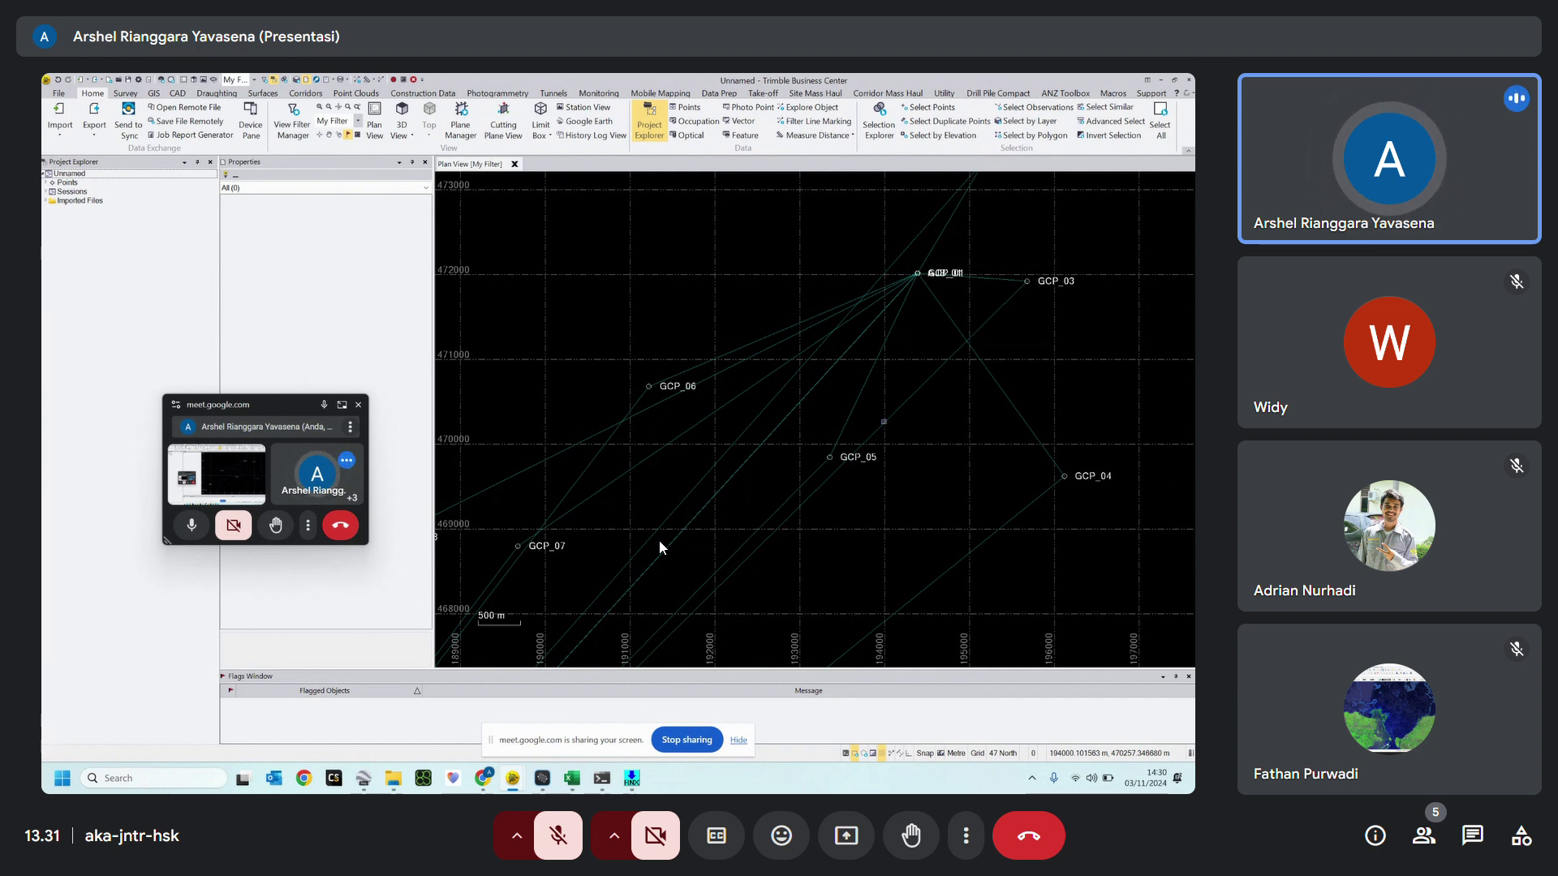
Select the cboh point in the plan view, open Add Coordinate for it and set the coordinate type to Global.
scroll(658, 541, down, 5)
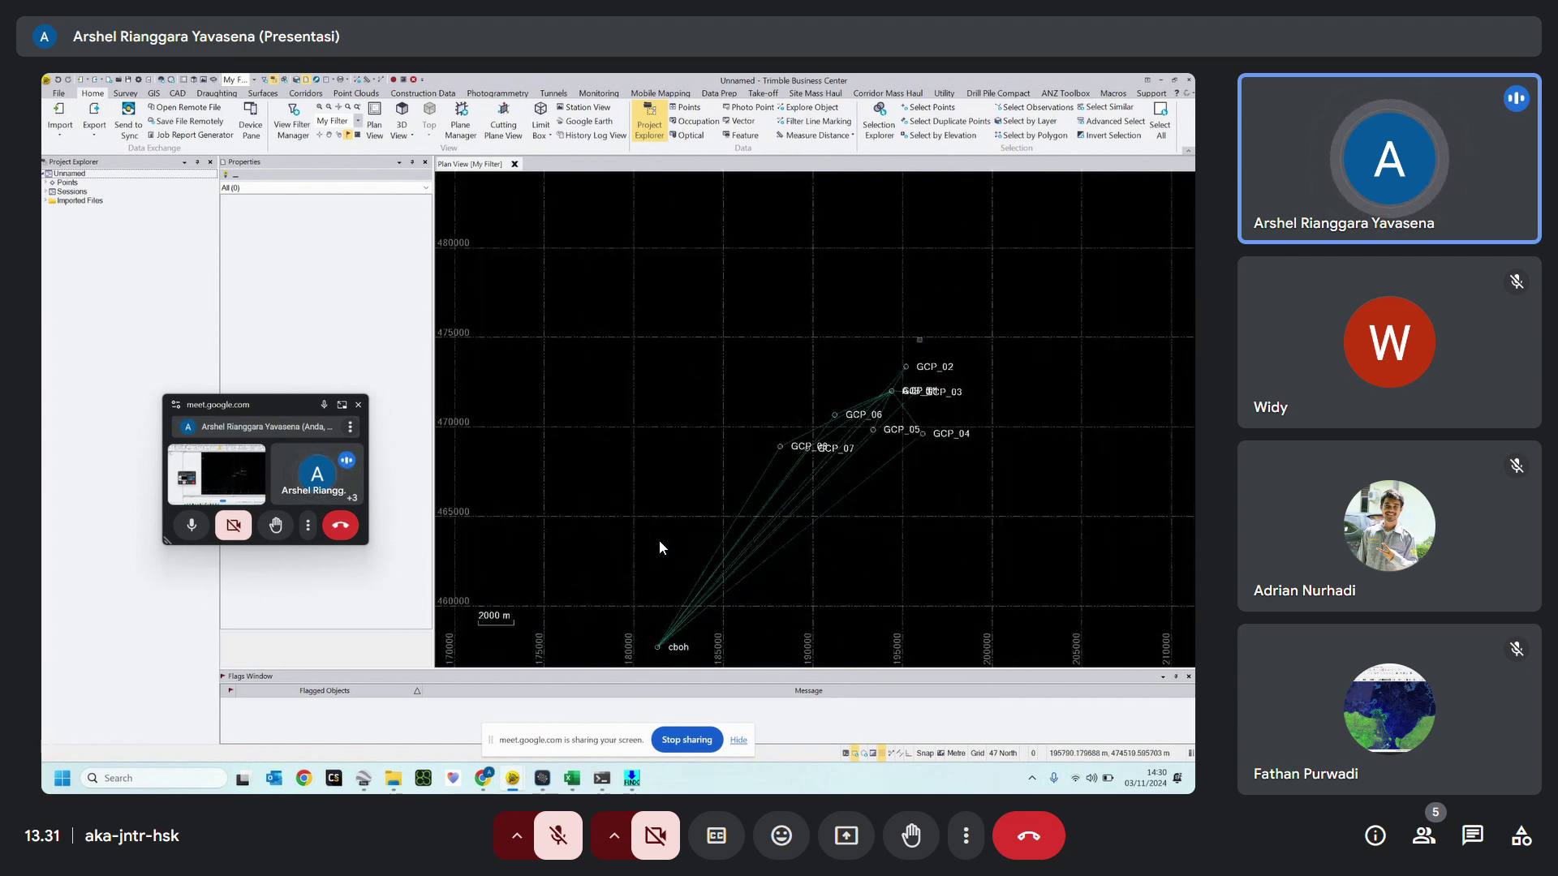
scroll(659, 540, up, 1)
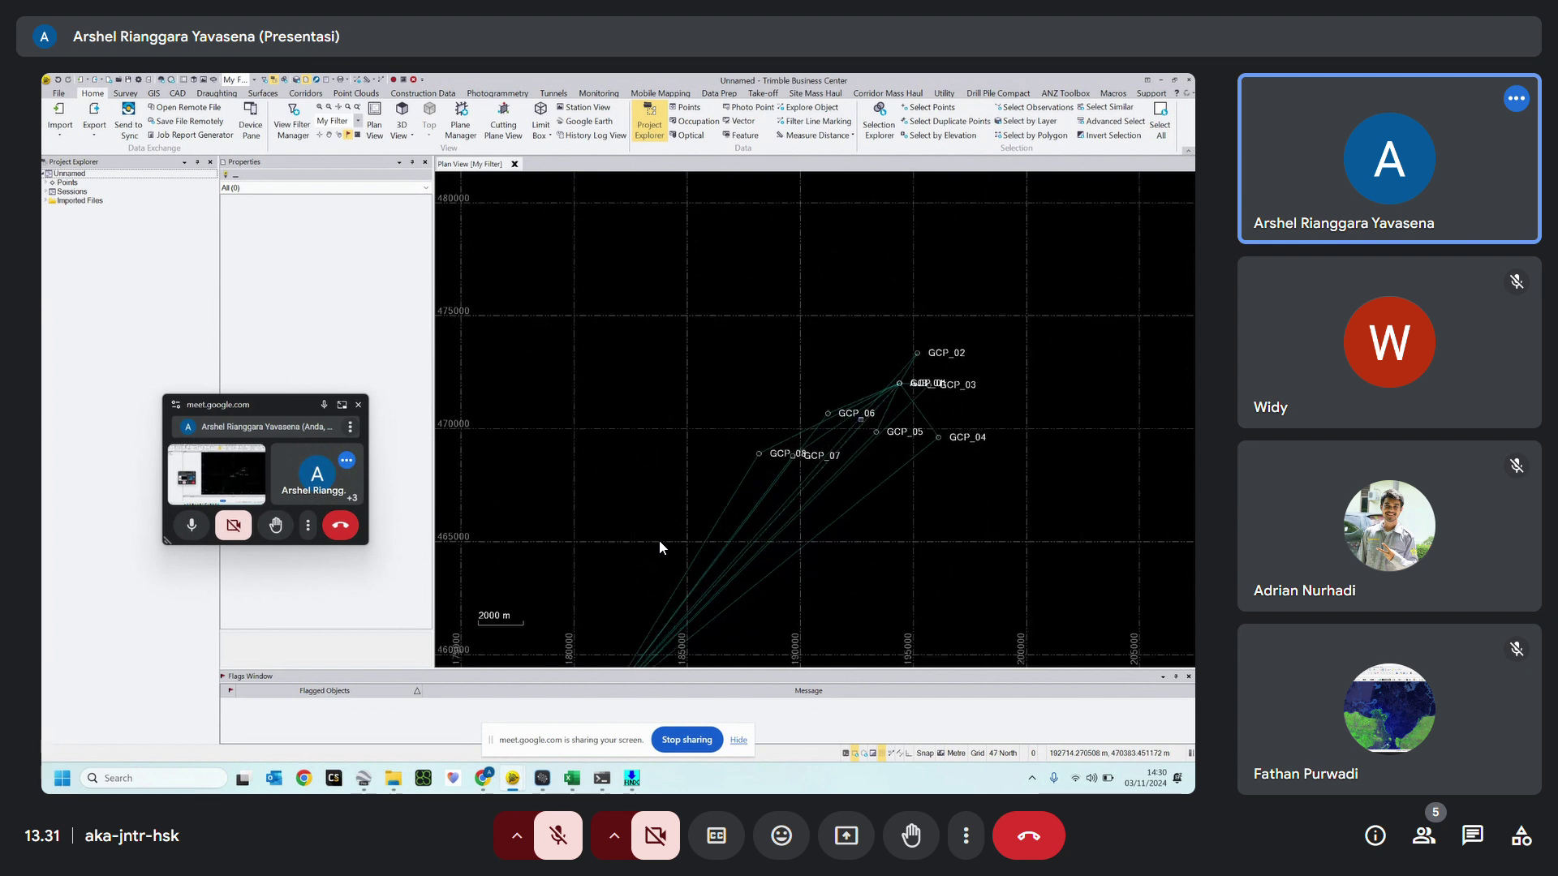
scroll(659, 541, down, 2)
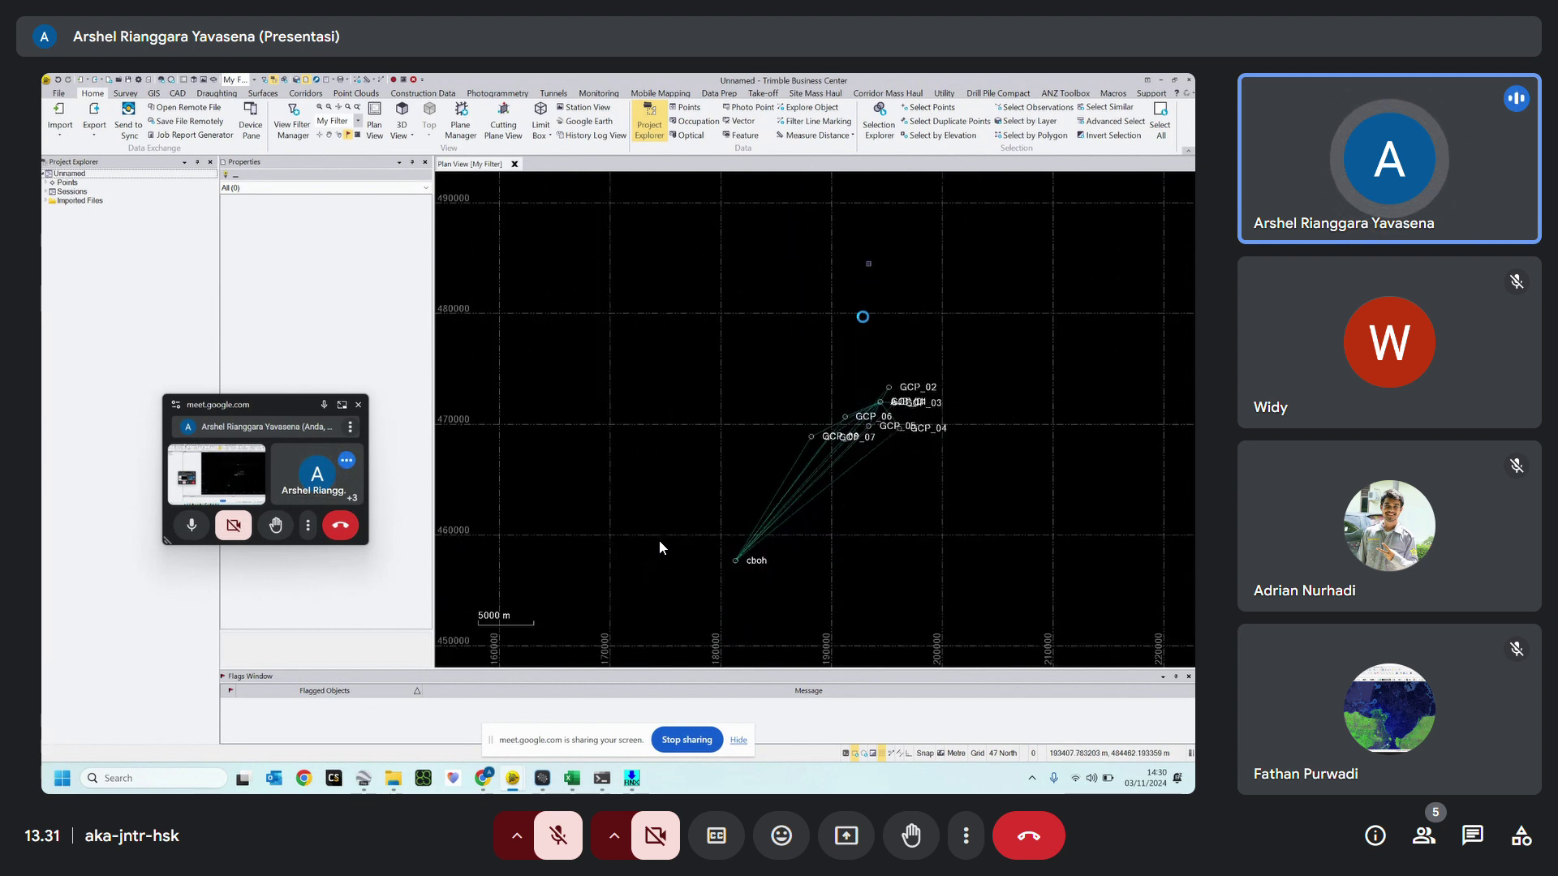
click(757, 561)
scroll(736, 560, up, 2)
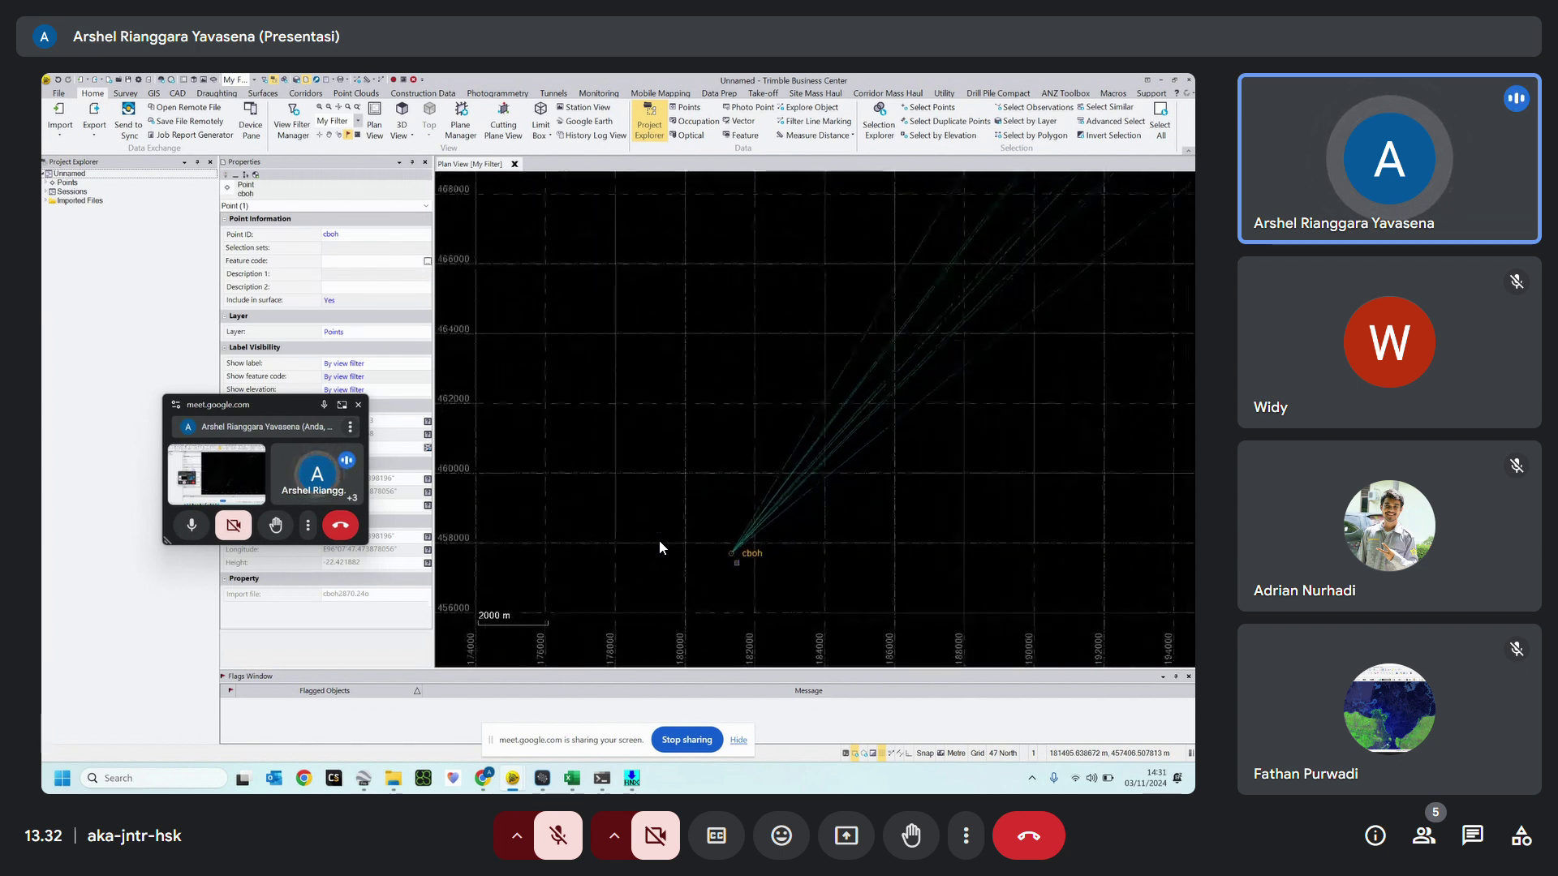
right_click(727, 552)
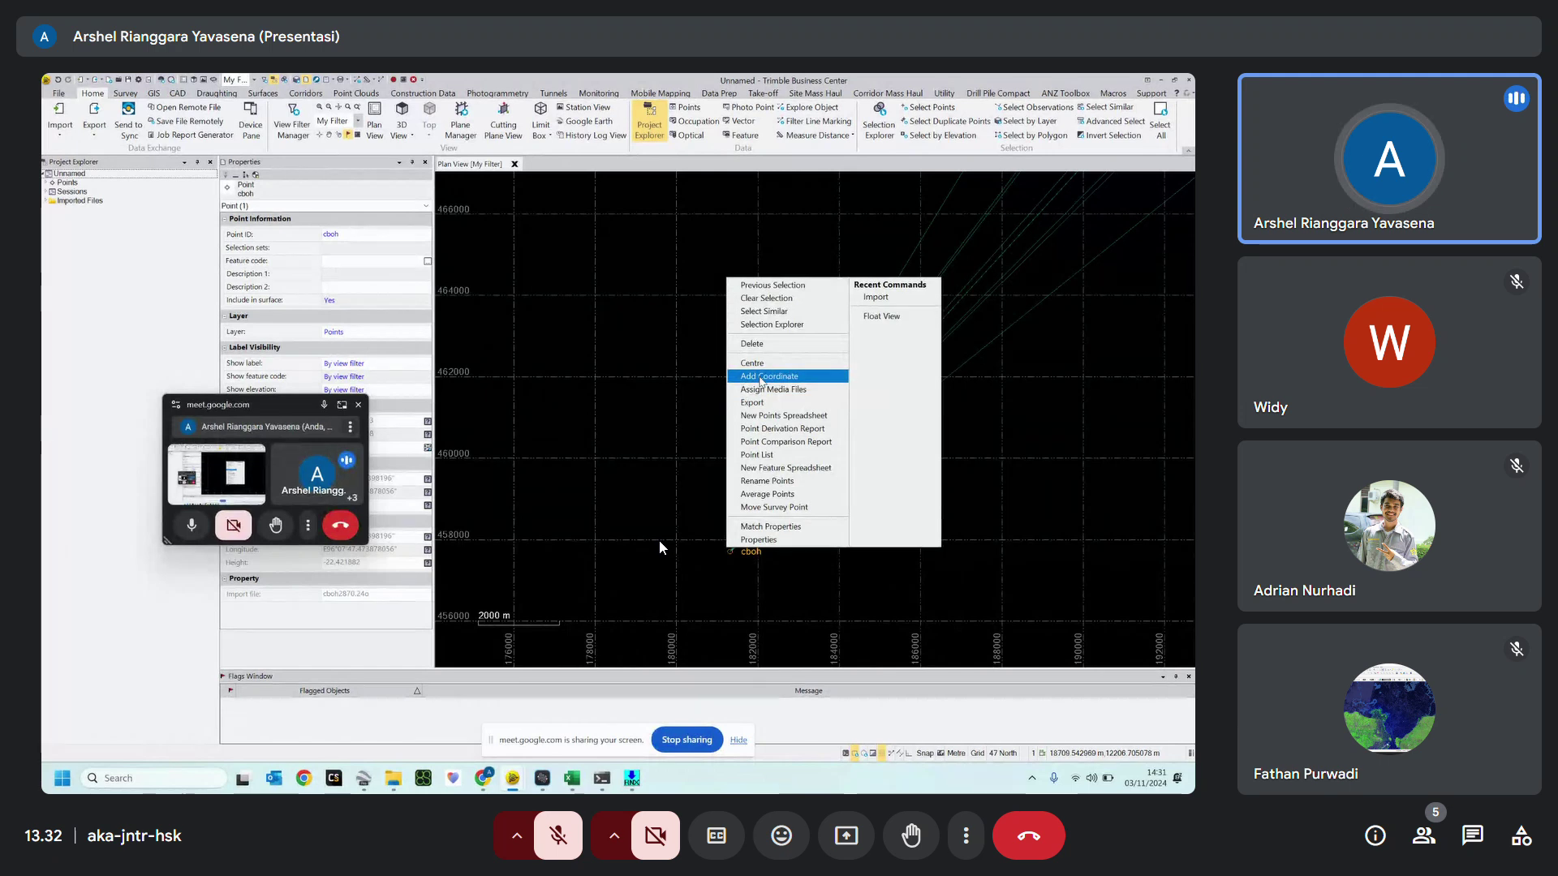
click(762, 378)
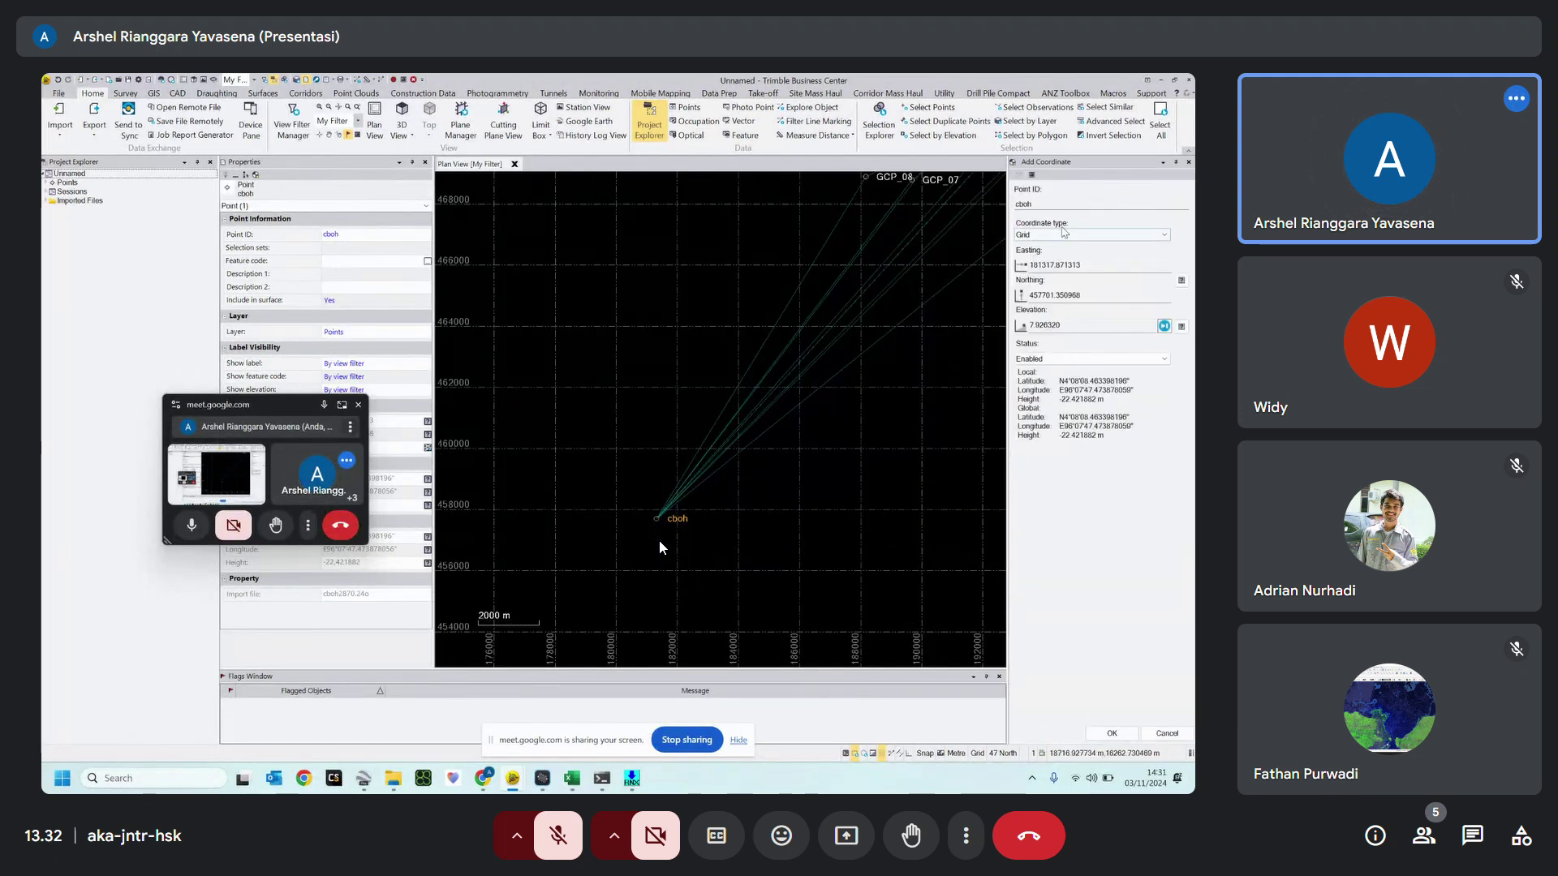
click(1064, 234)
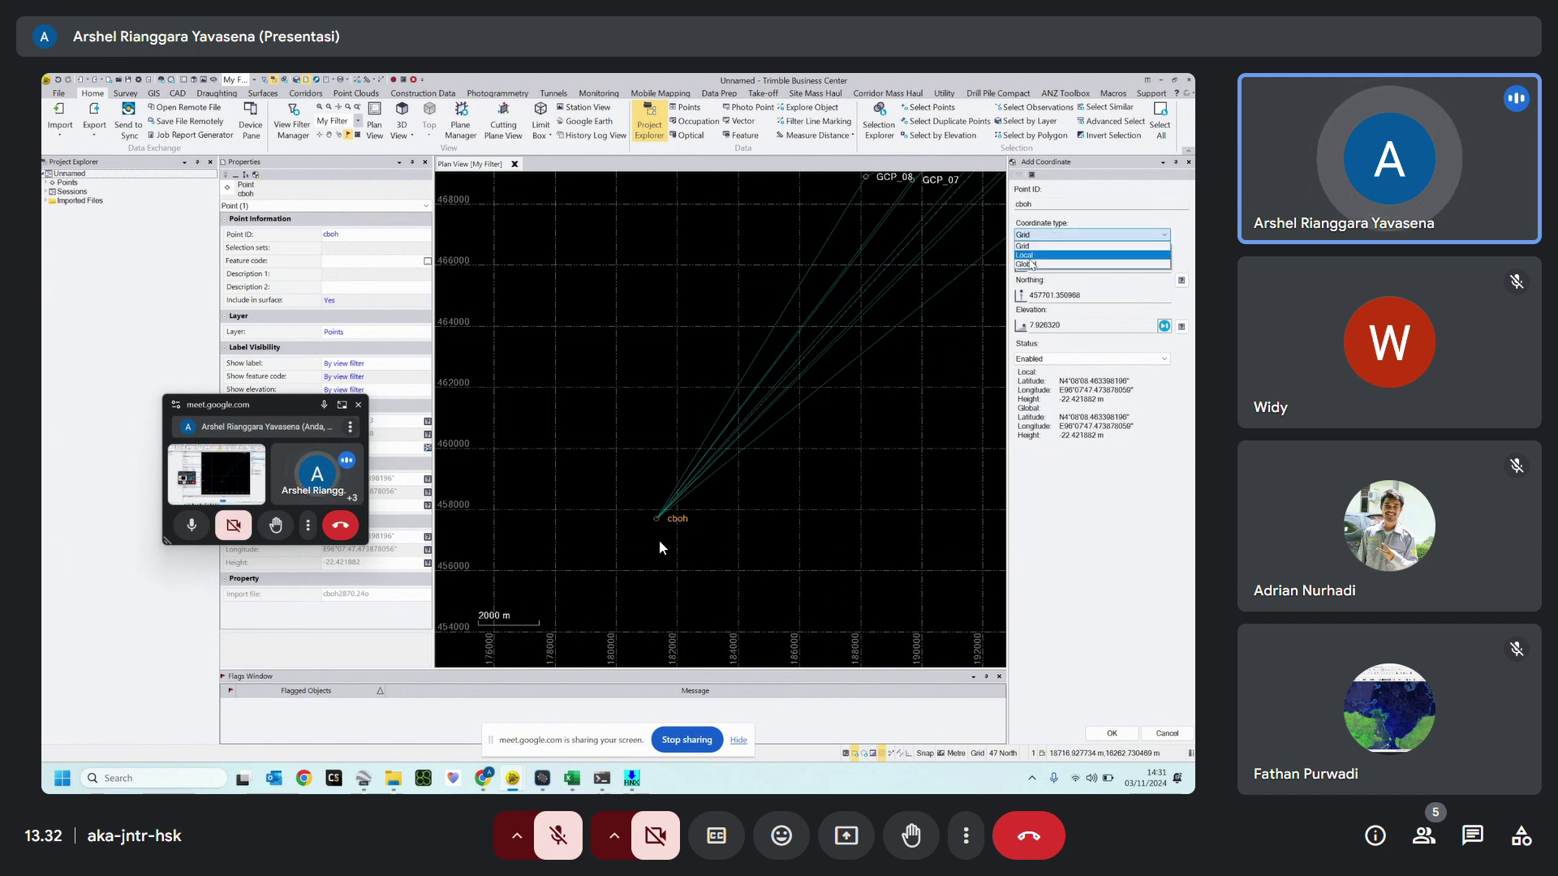
click(1027, 264)
Switch to Chrome and look through the SRGI pages, starting with the active JKG map, for the station's reference coordinates.
key(alt+Tab)
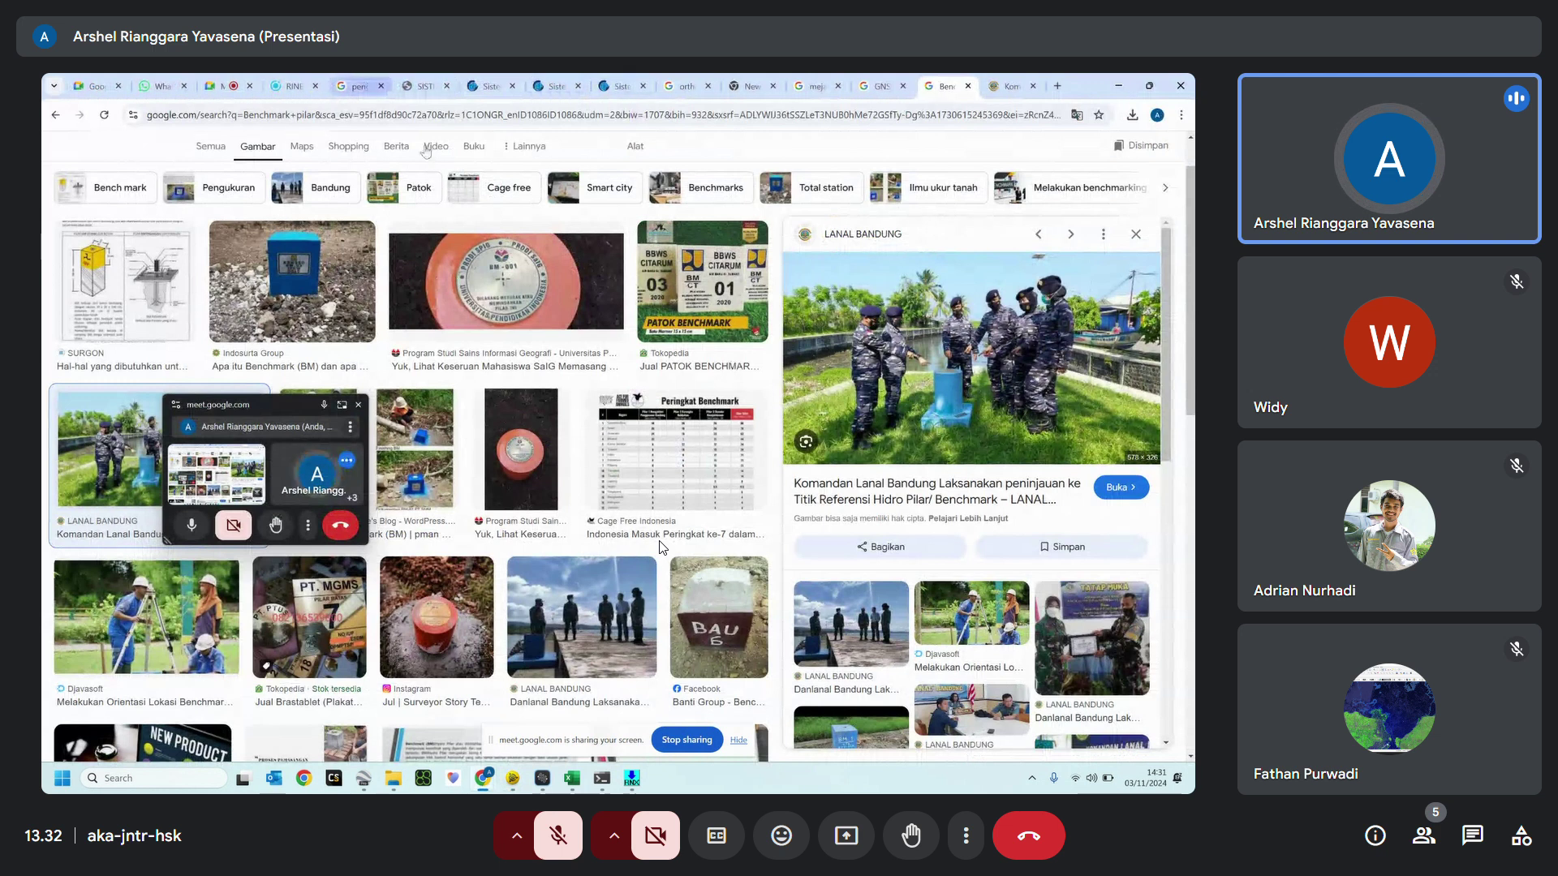
click(491, 85)
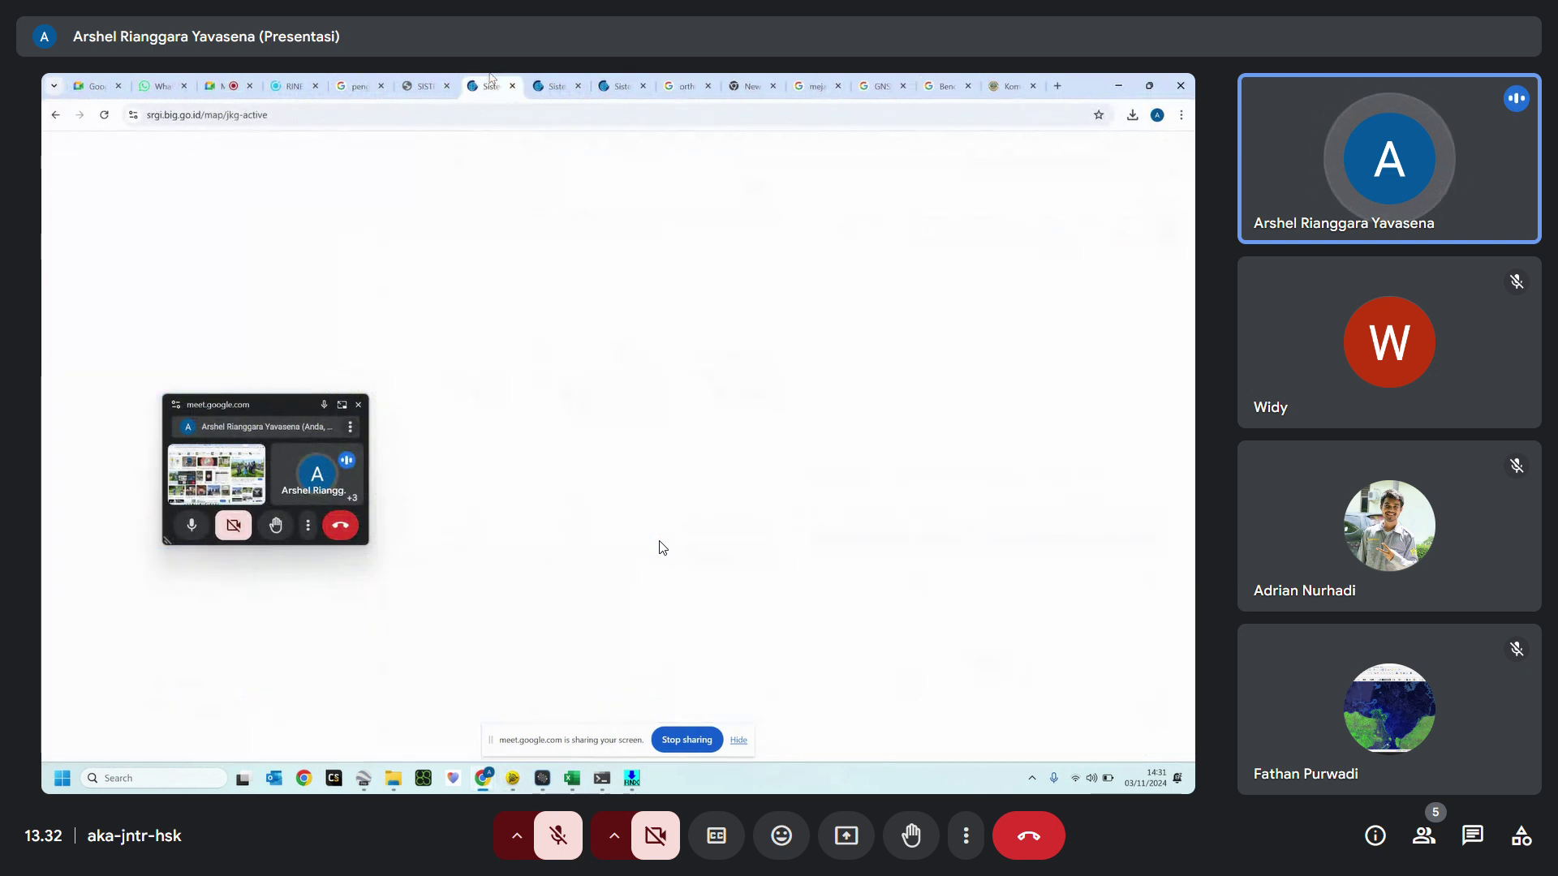
click(540, 81)
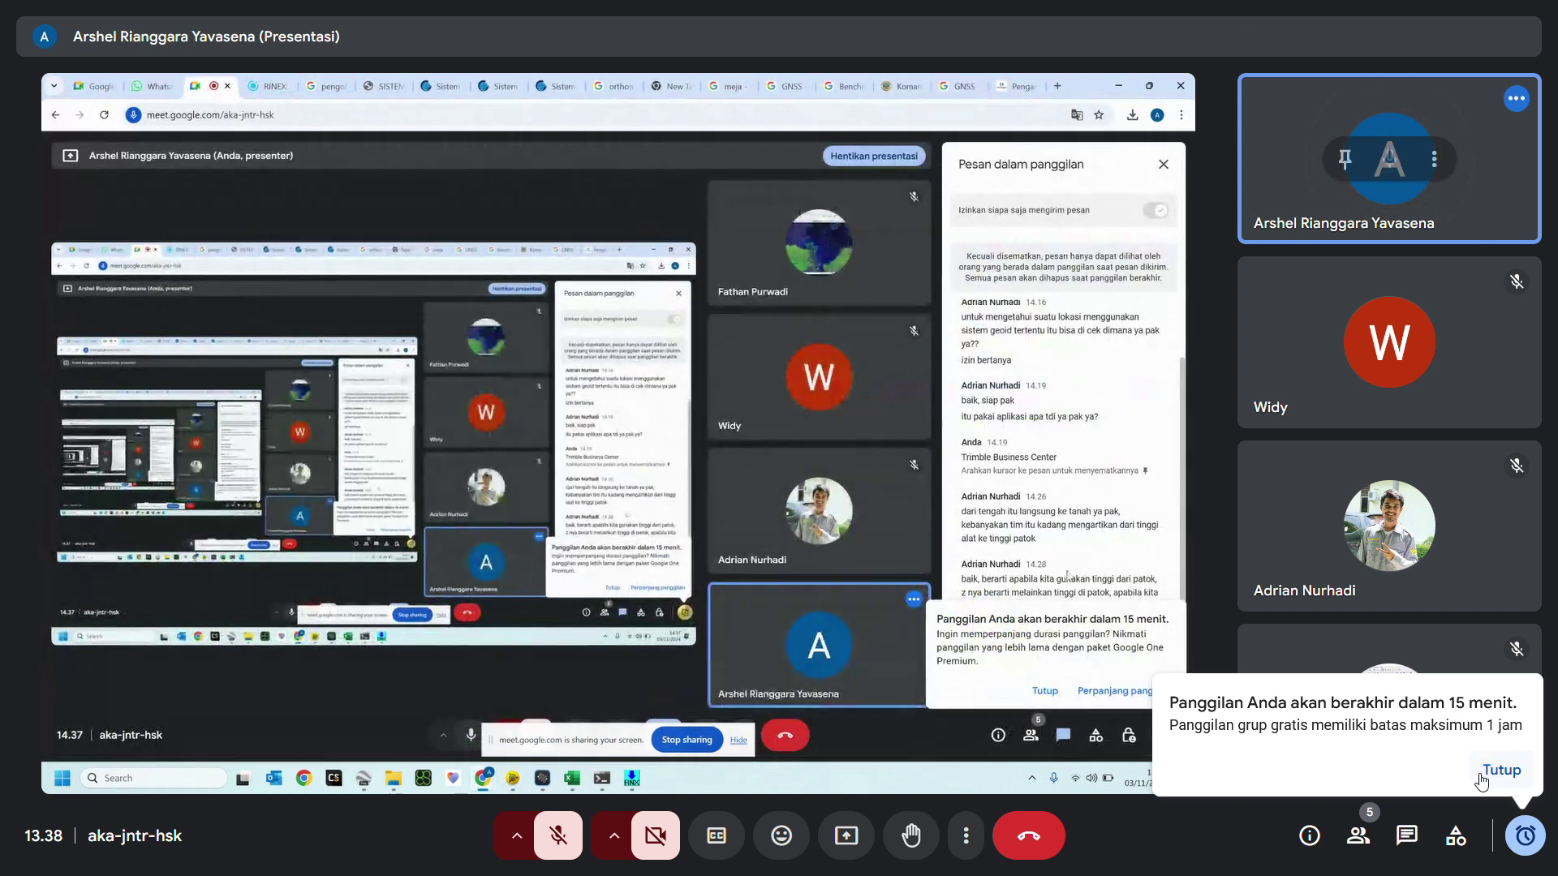
Dismiss the notice that the call ends in 15 minutes, and turn the call microphone on and off to answer the presenter.
click(1487, 783)
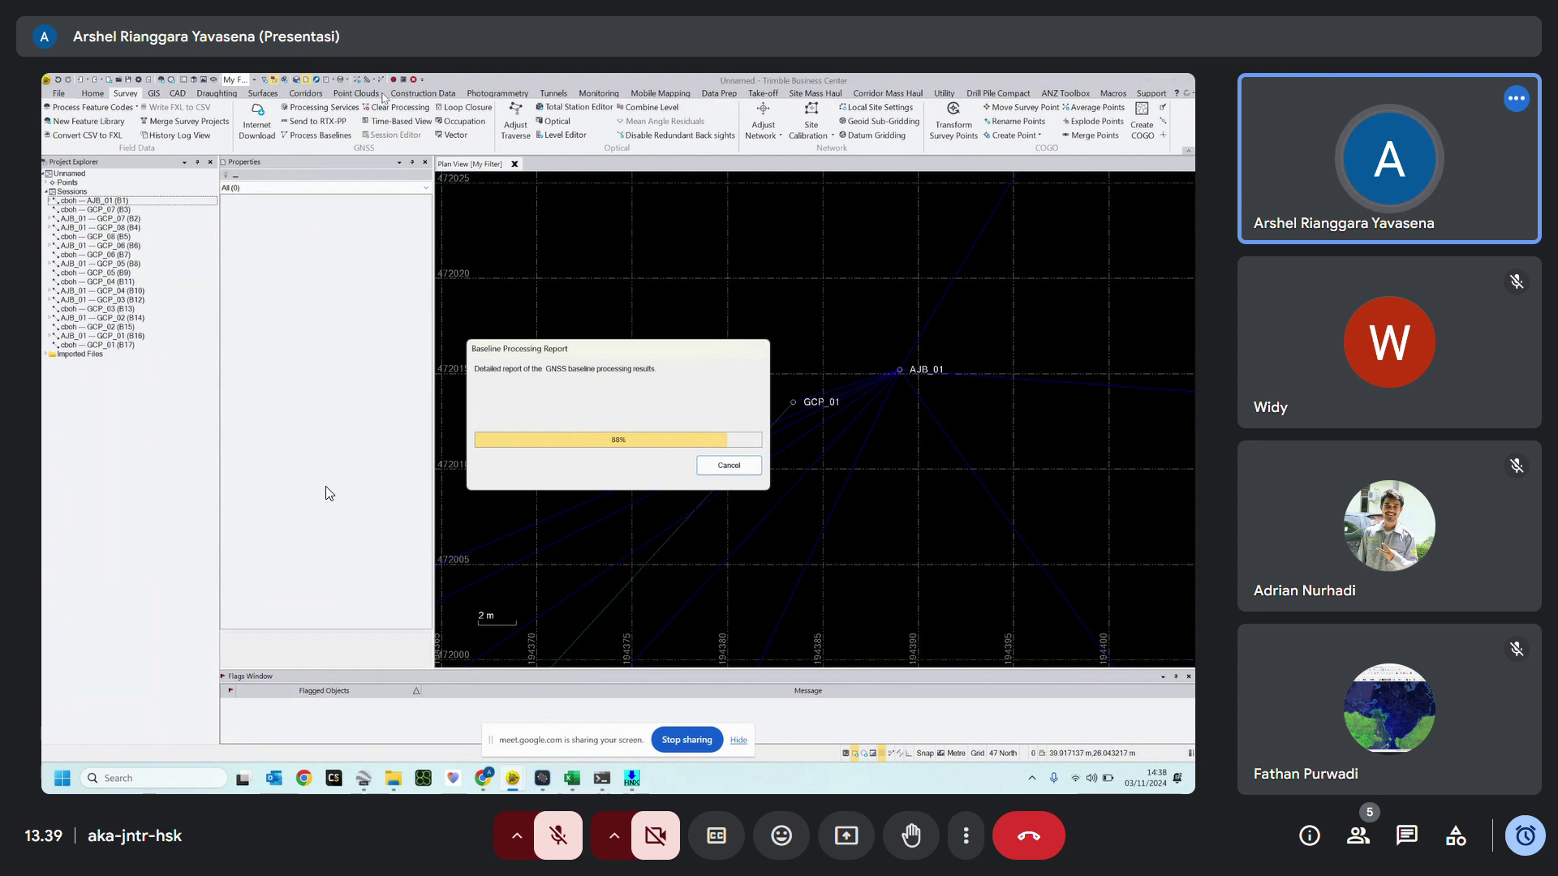
click(568, 830)
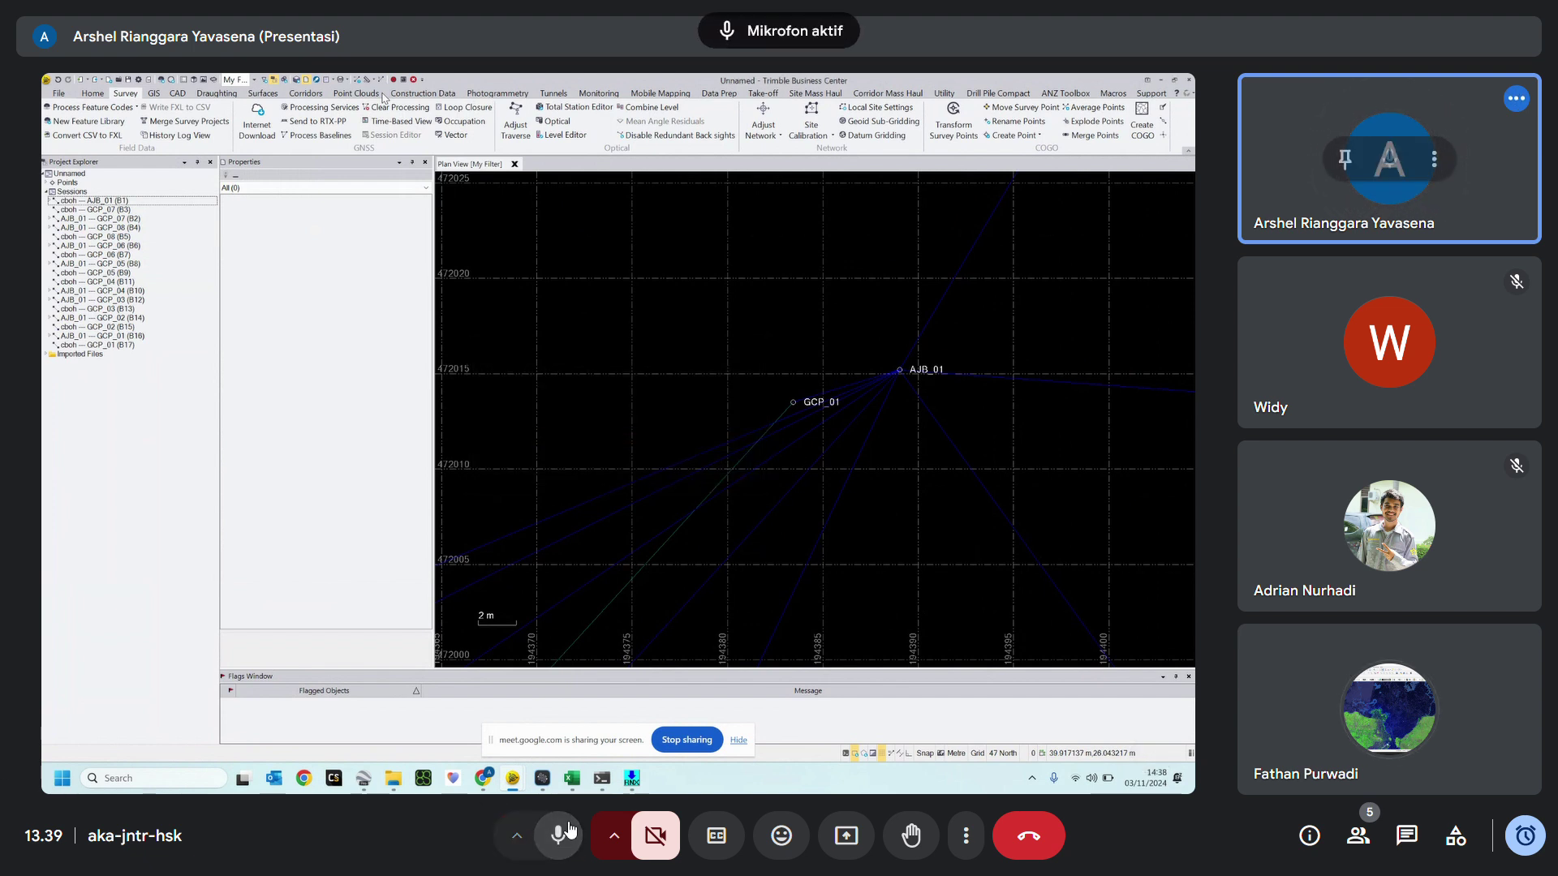
click(571, 830)
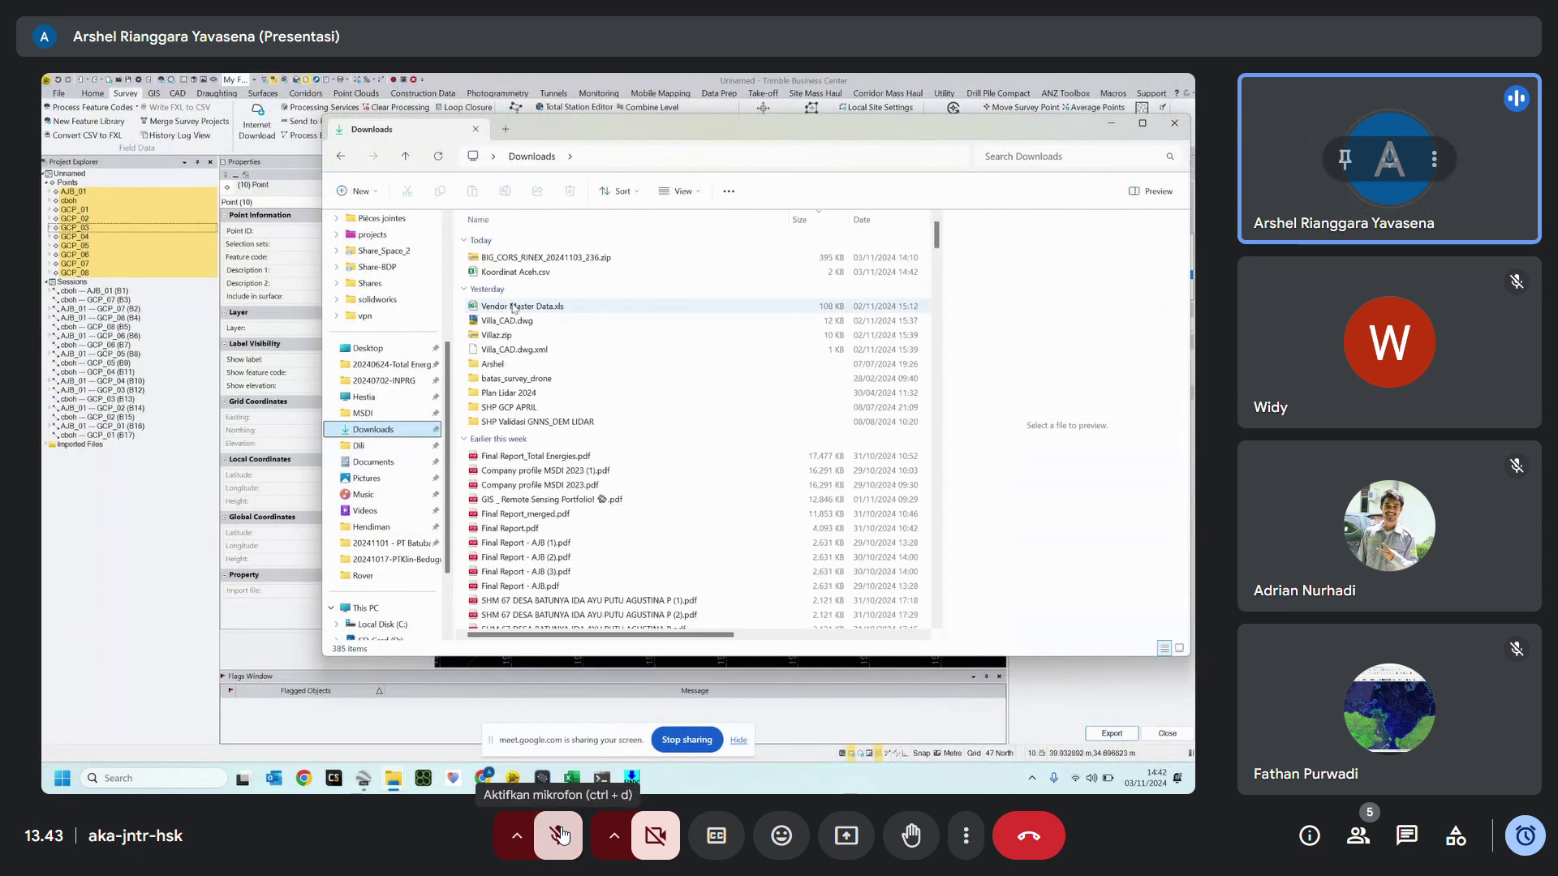
click(560, 836)
click(559, 836)
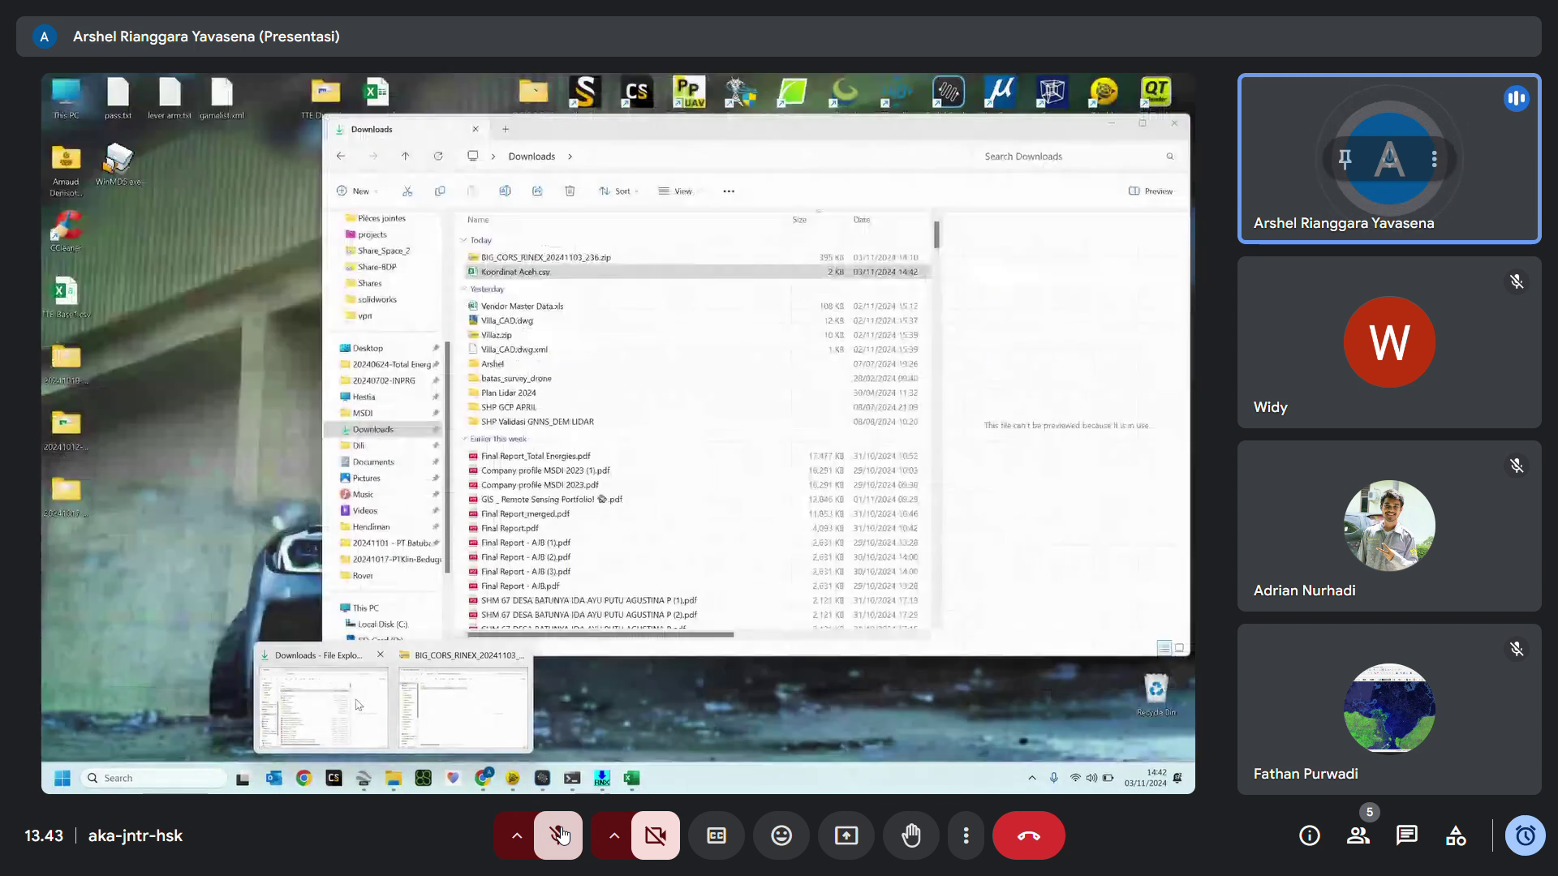
Bring the Downloads window forward in File Explorer and go to the Desktop folder.
click(365, 710)
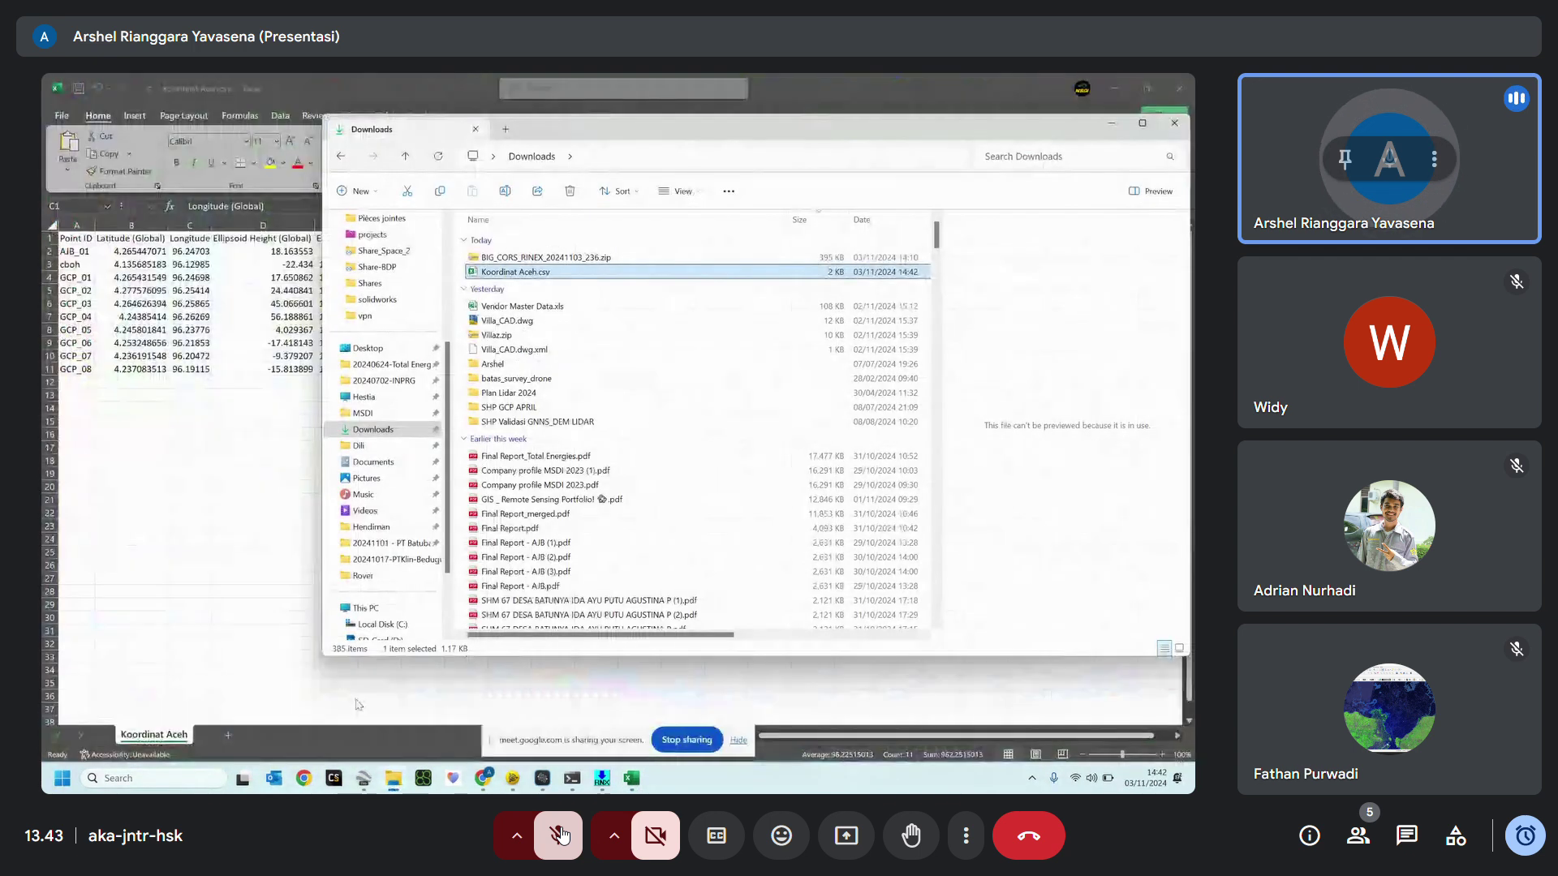
click(380, 351)
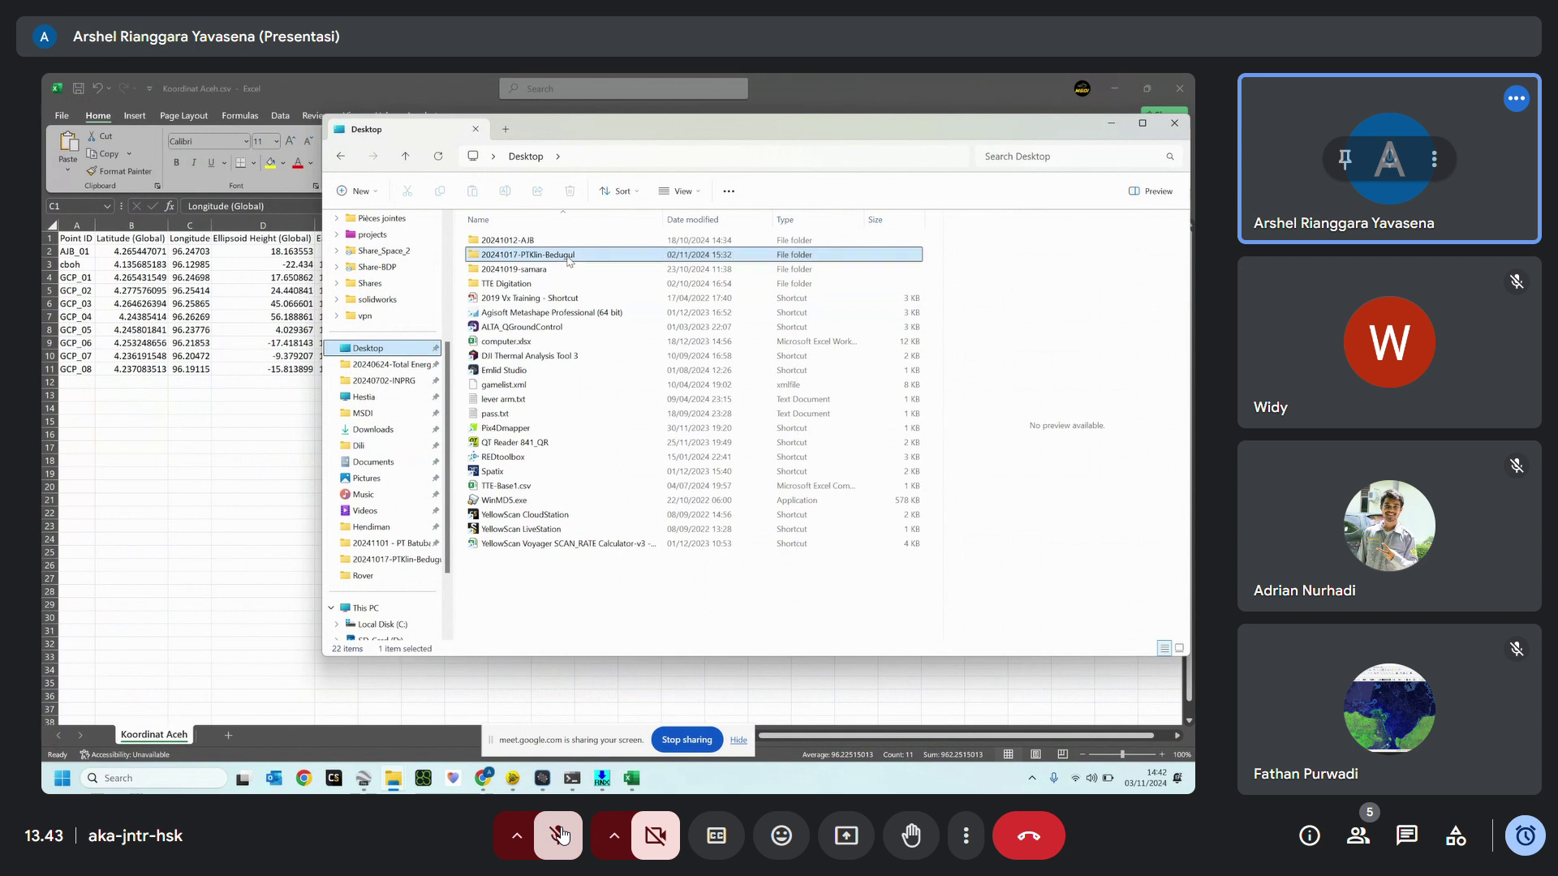
Unmute the call microphone for each reply while the Bedugul folder and Baru.pdf report are presented, muting it again after each one.
click(560, 836)
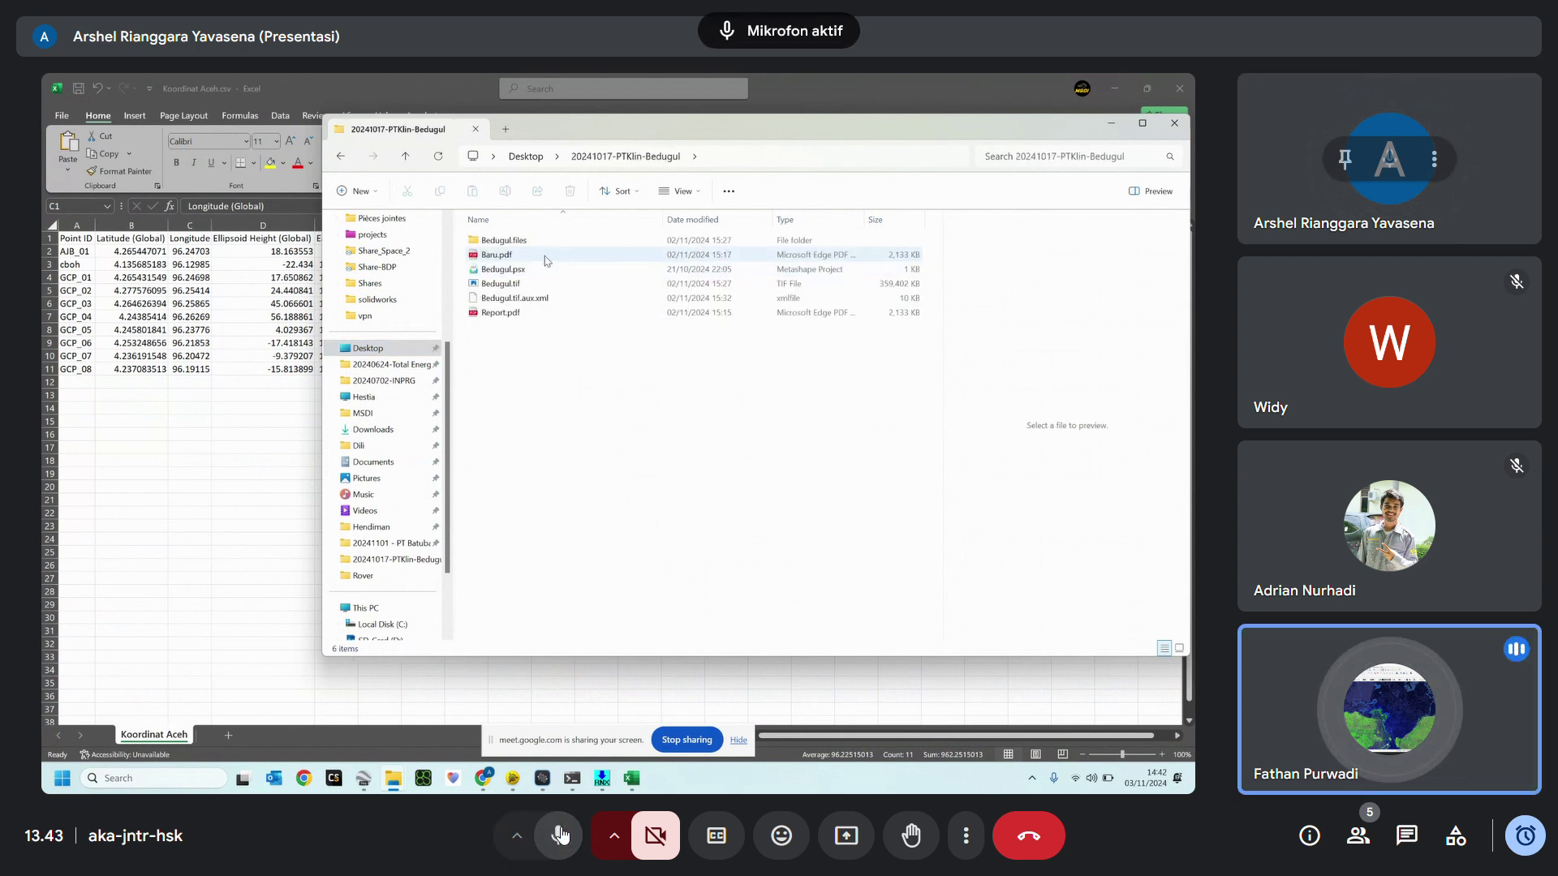
click(560, 835)
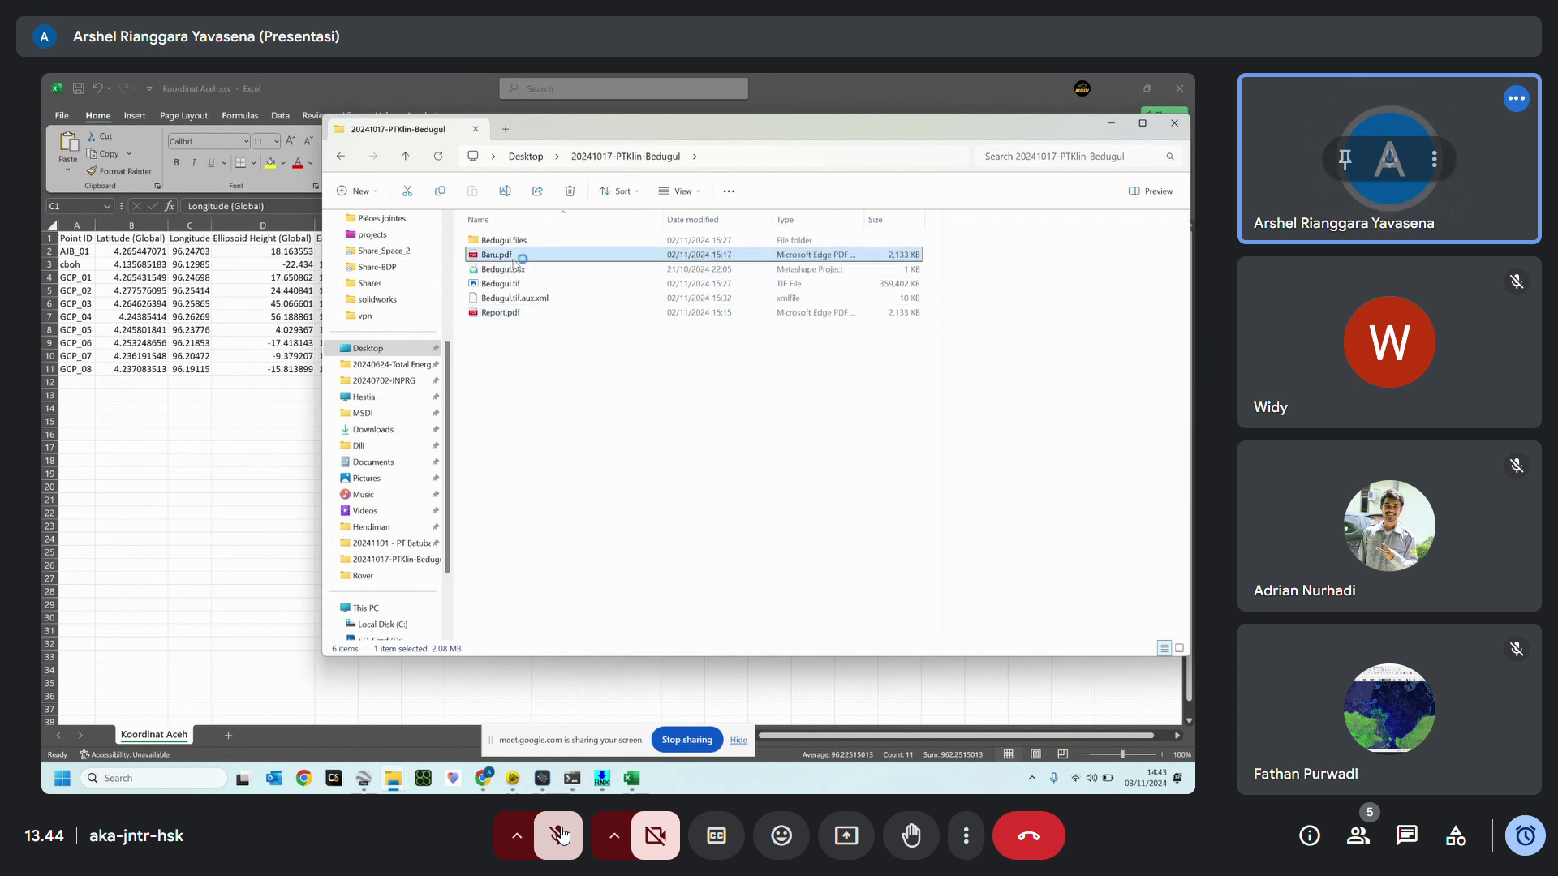
click(560, 836)
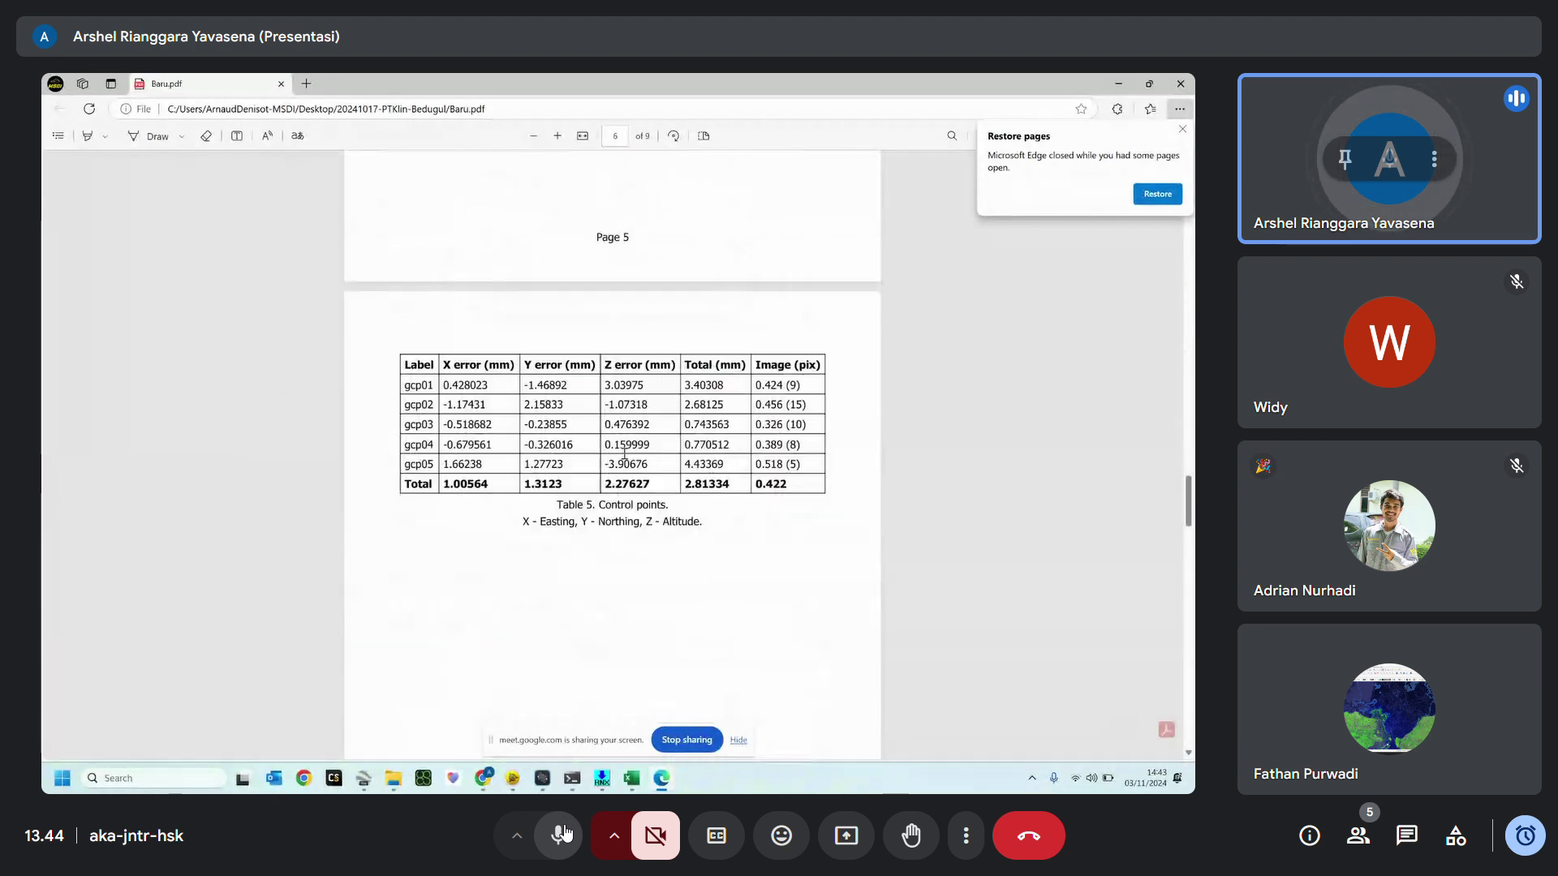
click(559, 835)
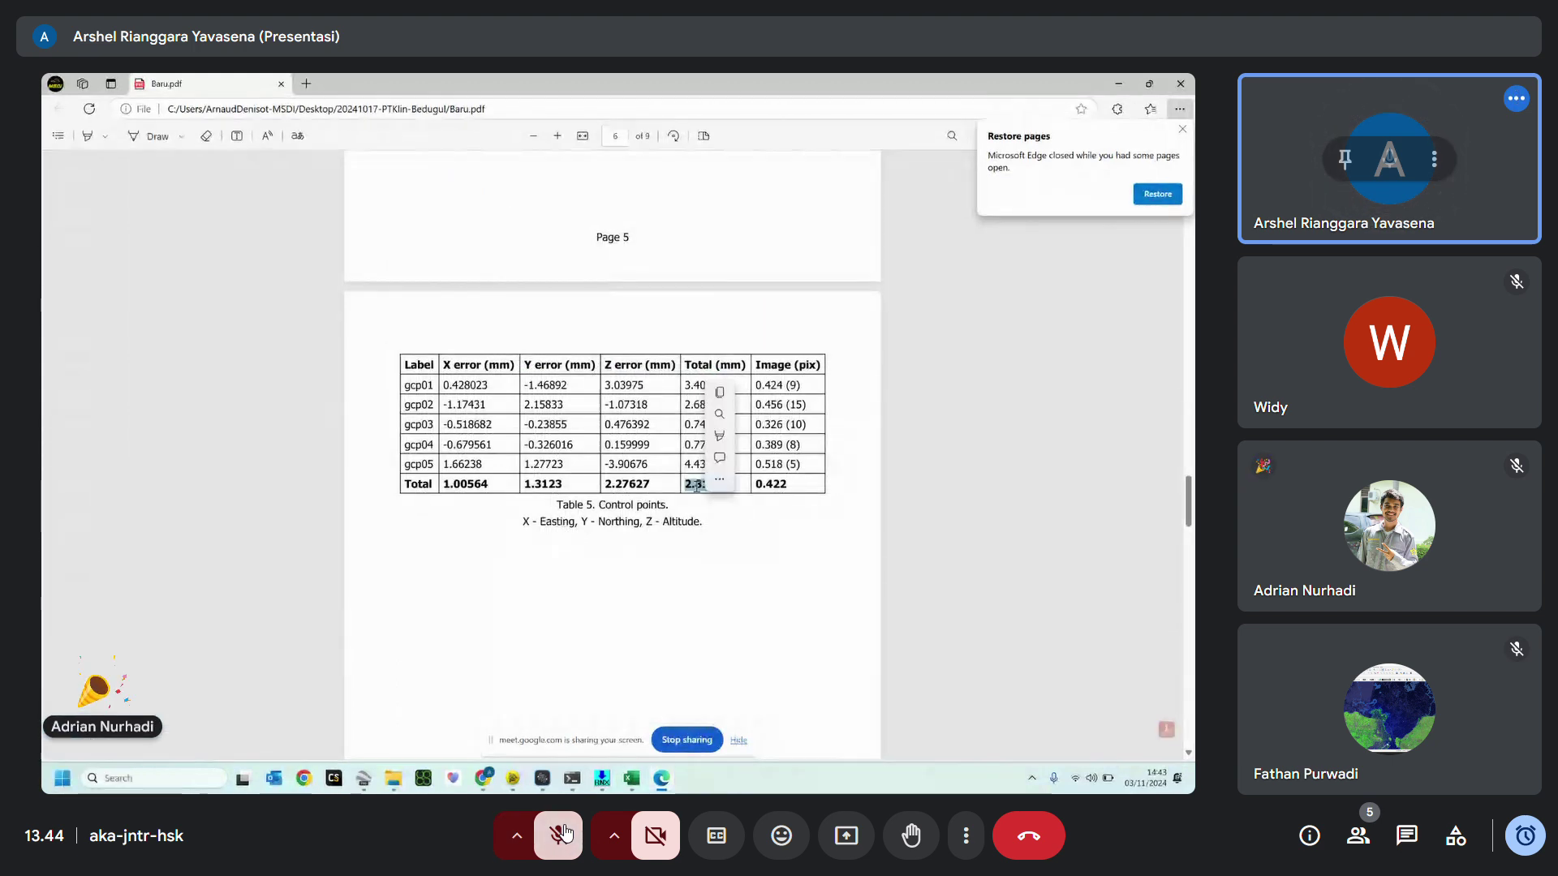
click(566, 833)
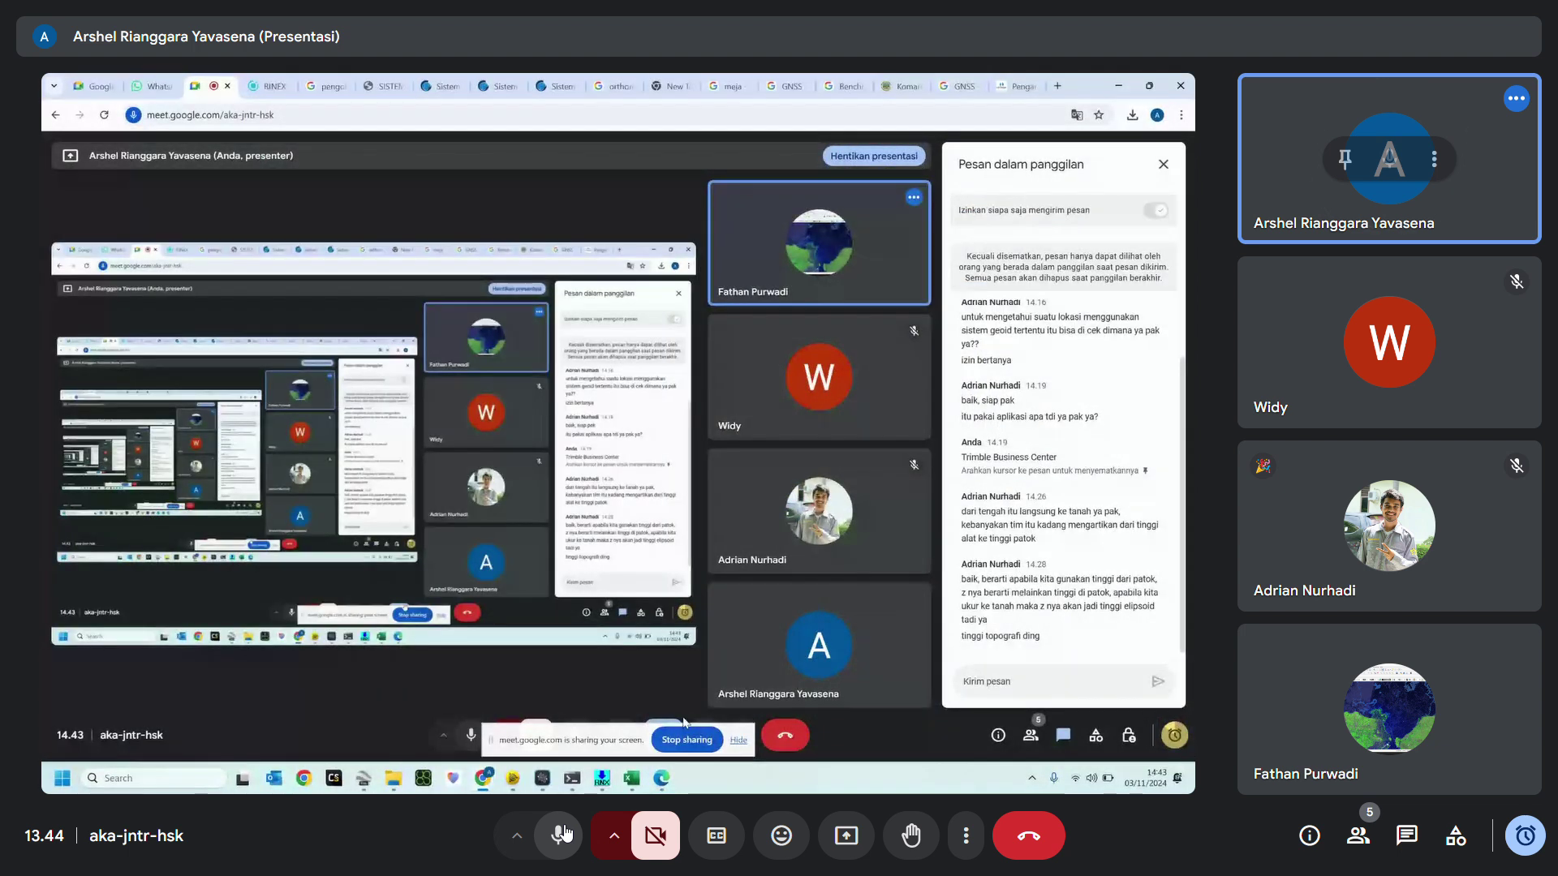
click(560, 834)
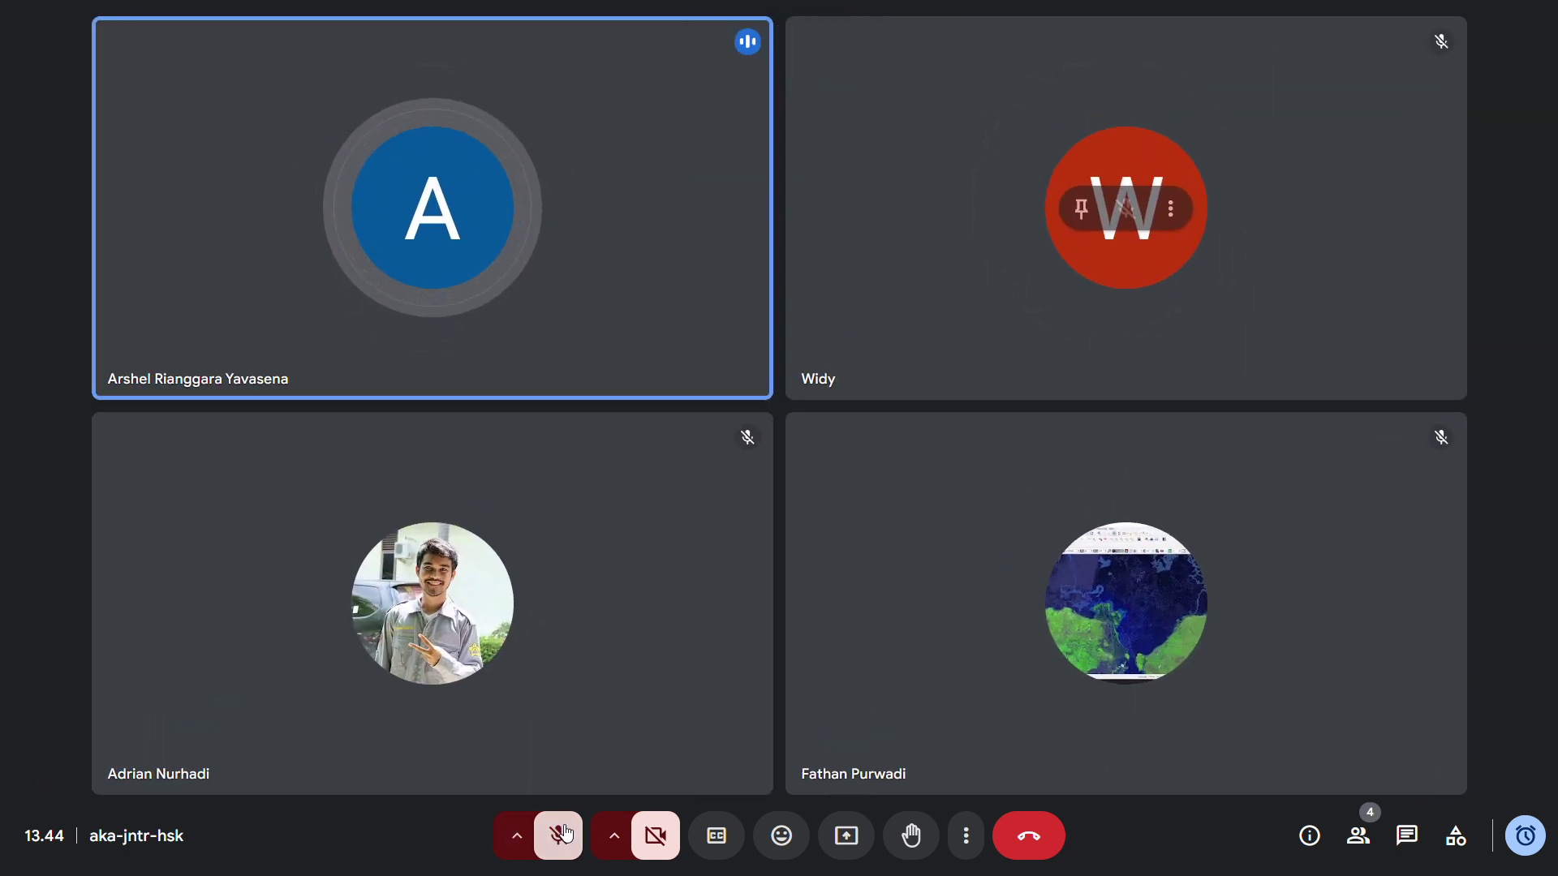
Unmute and mute the call microphone in turns for the closing discussion after screen sharing has stopped, leaving it muted.
click(559, 834)
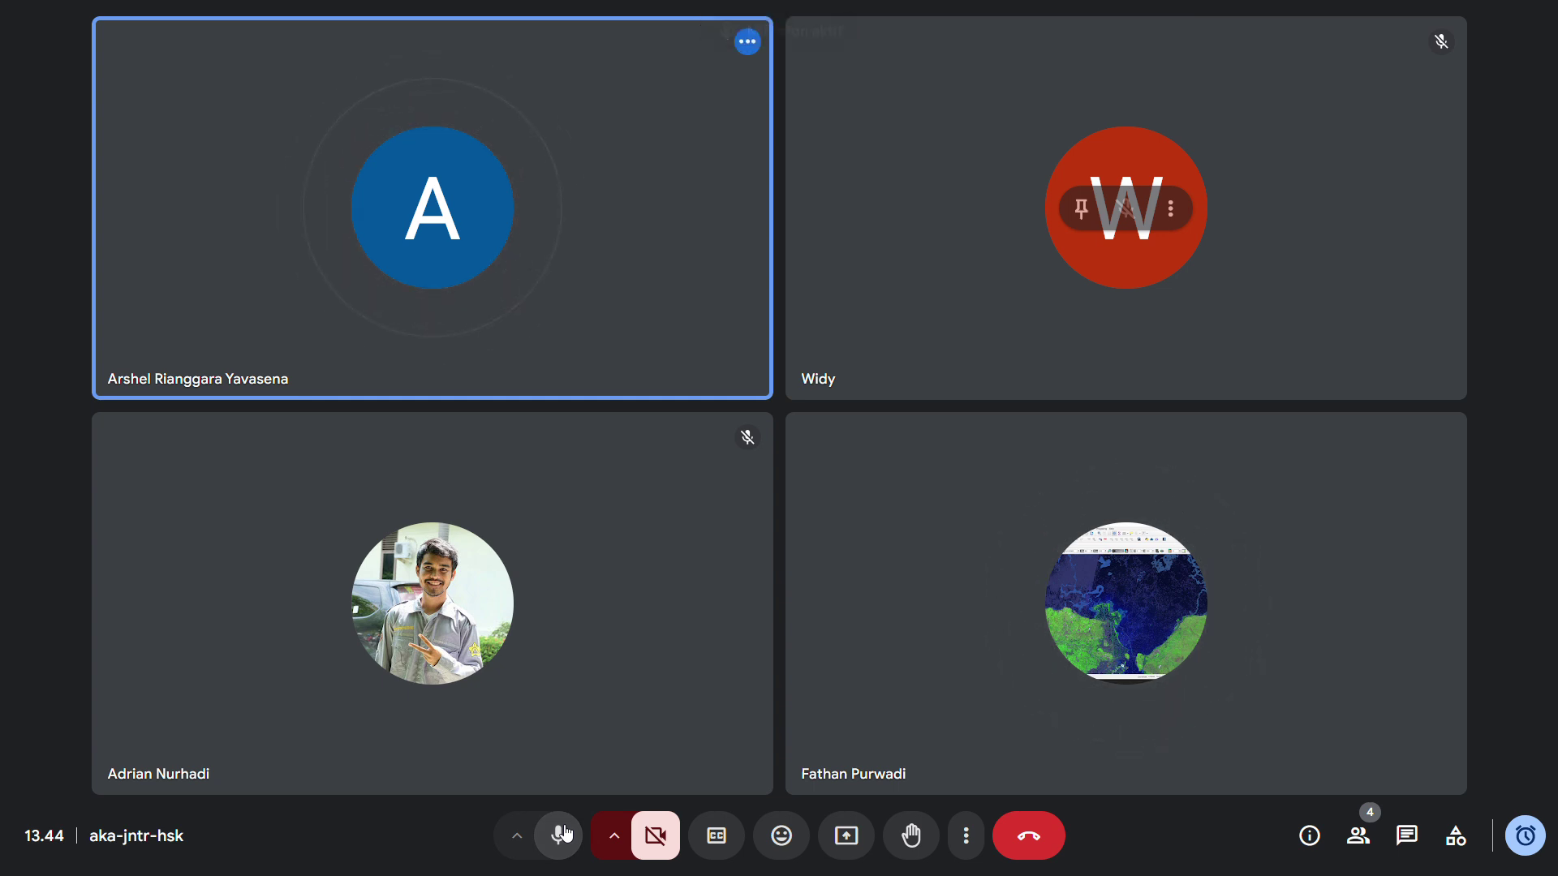
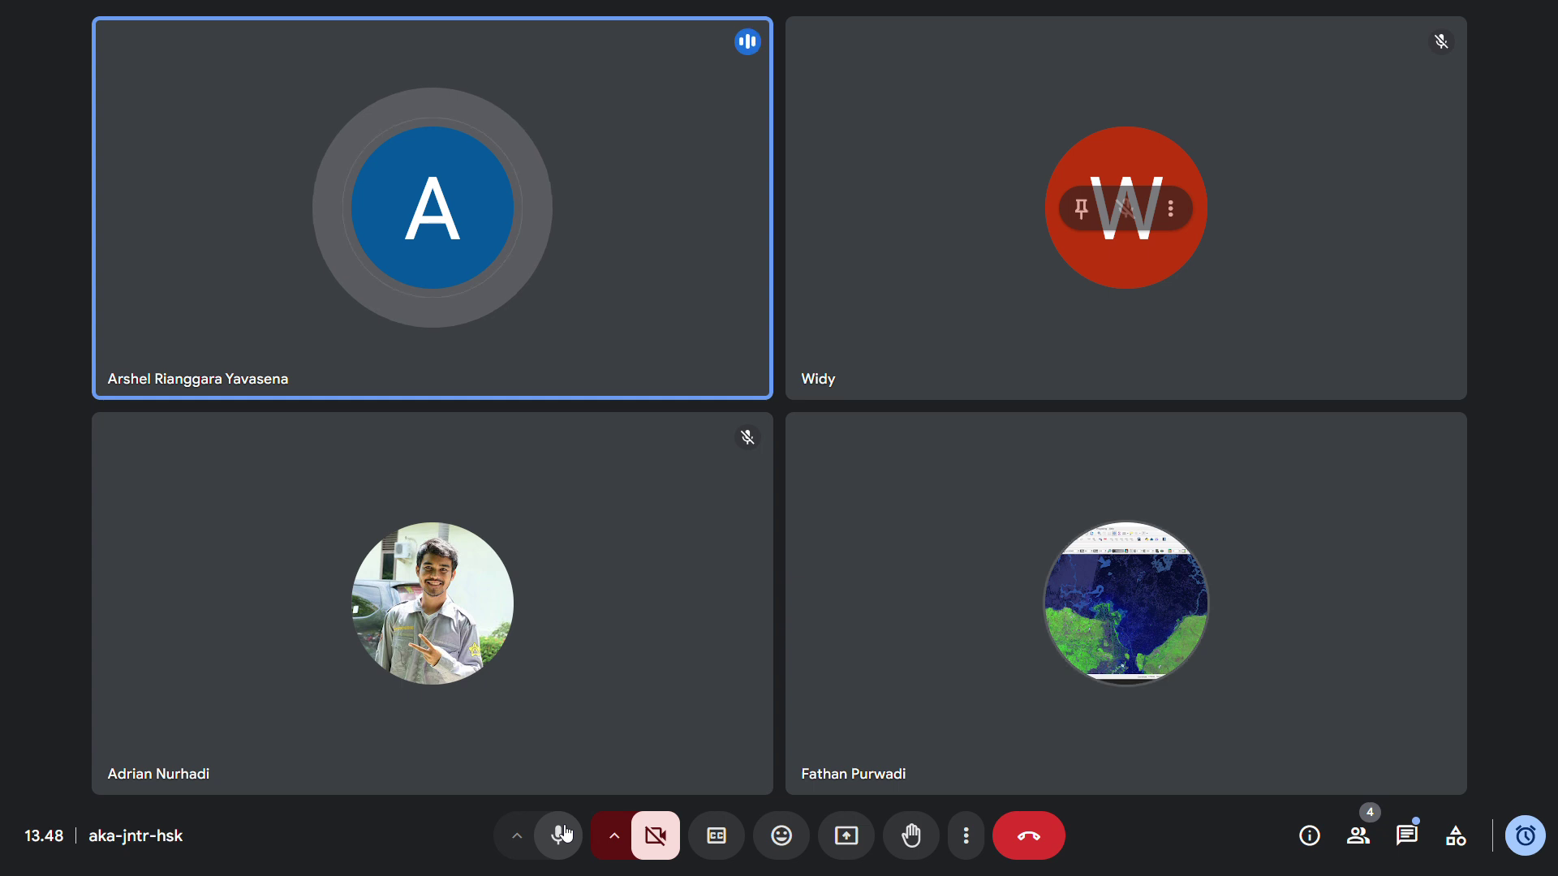
click(565, 833)
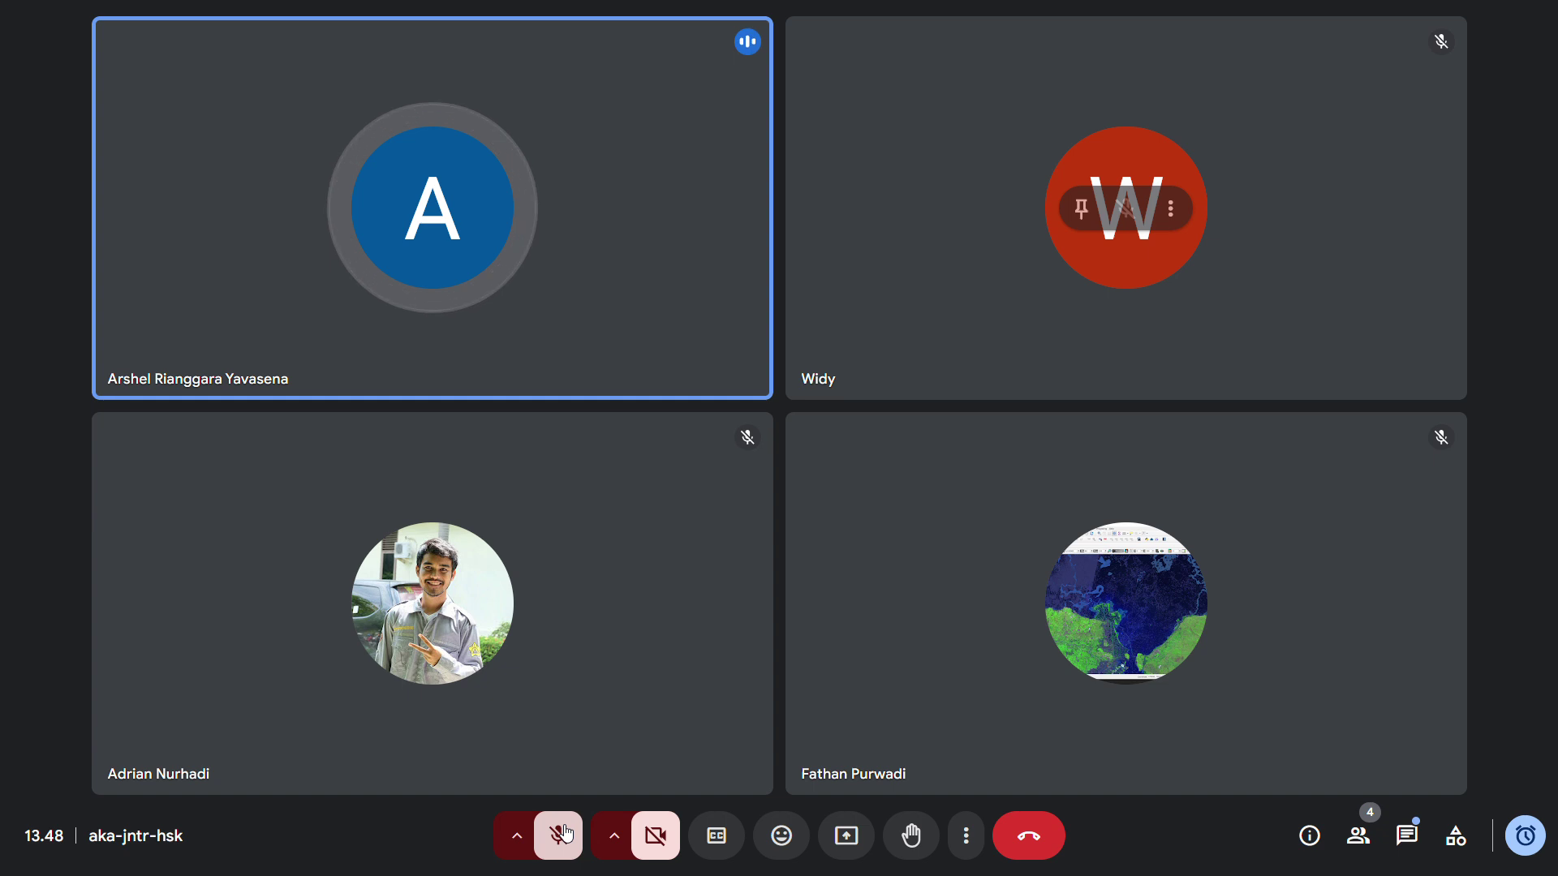
click(565, 834)
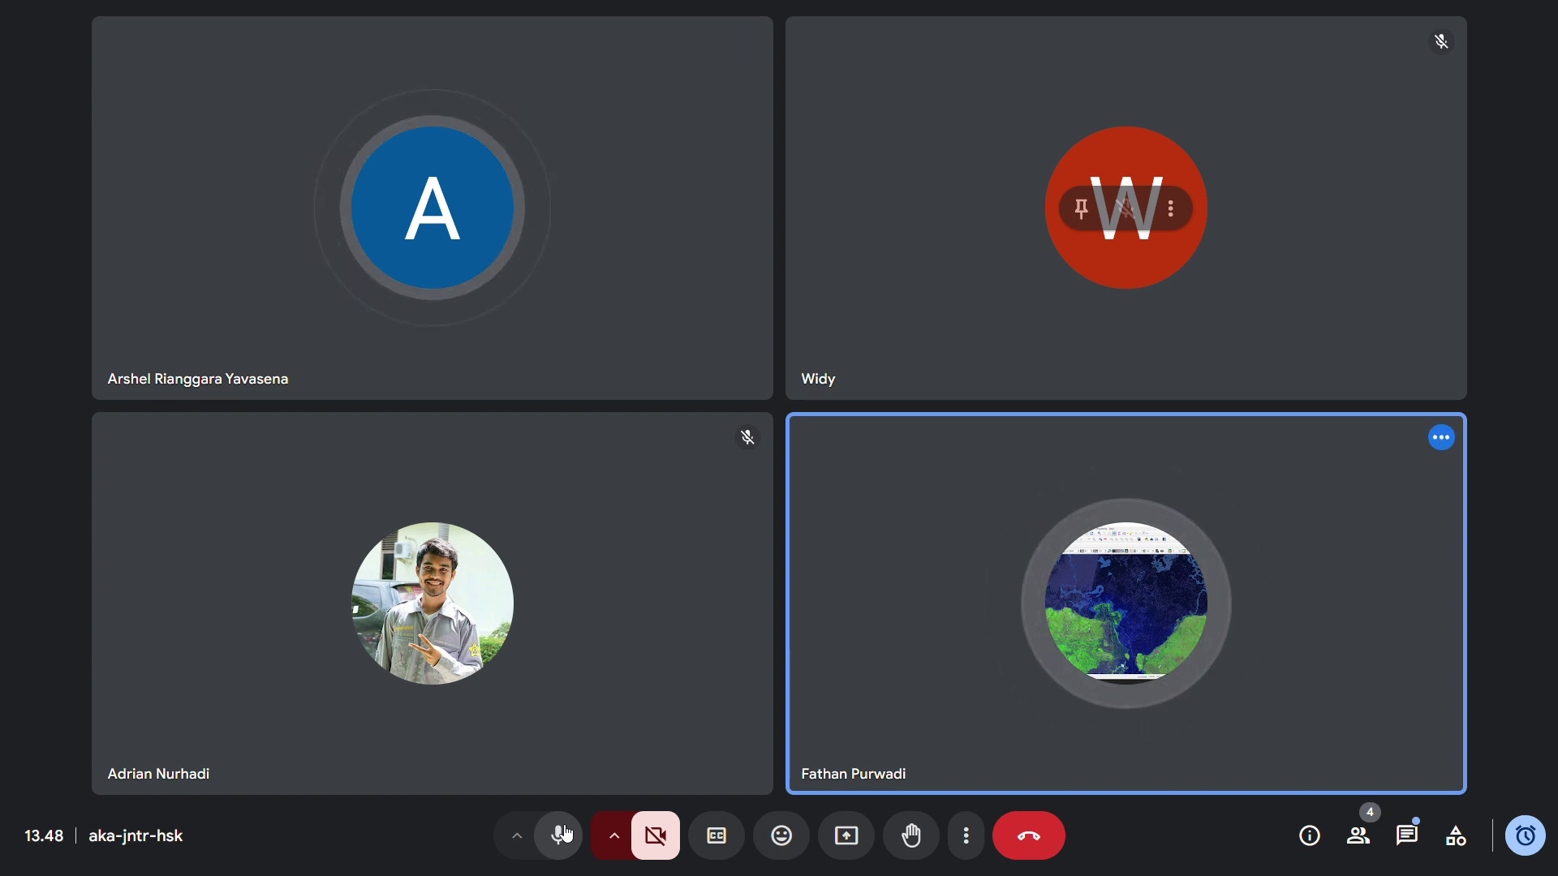
click(559, 836)
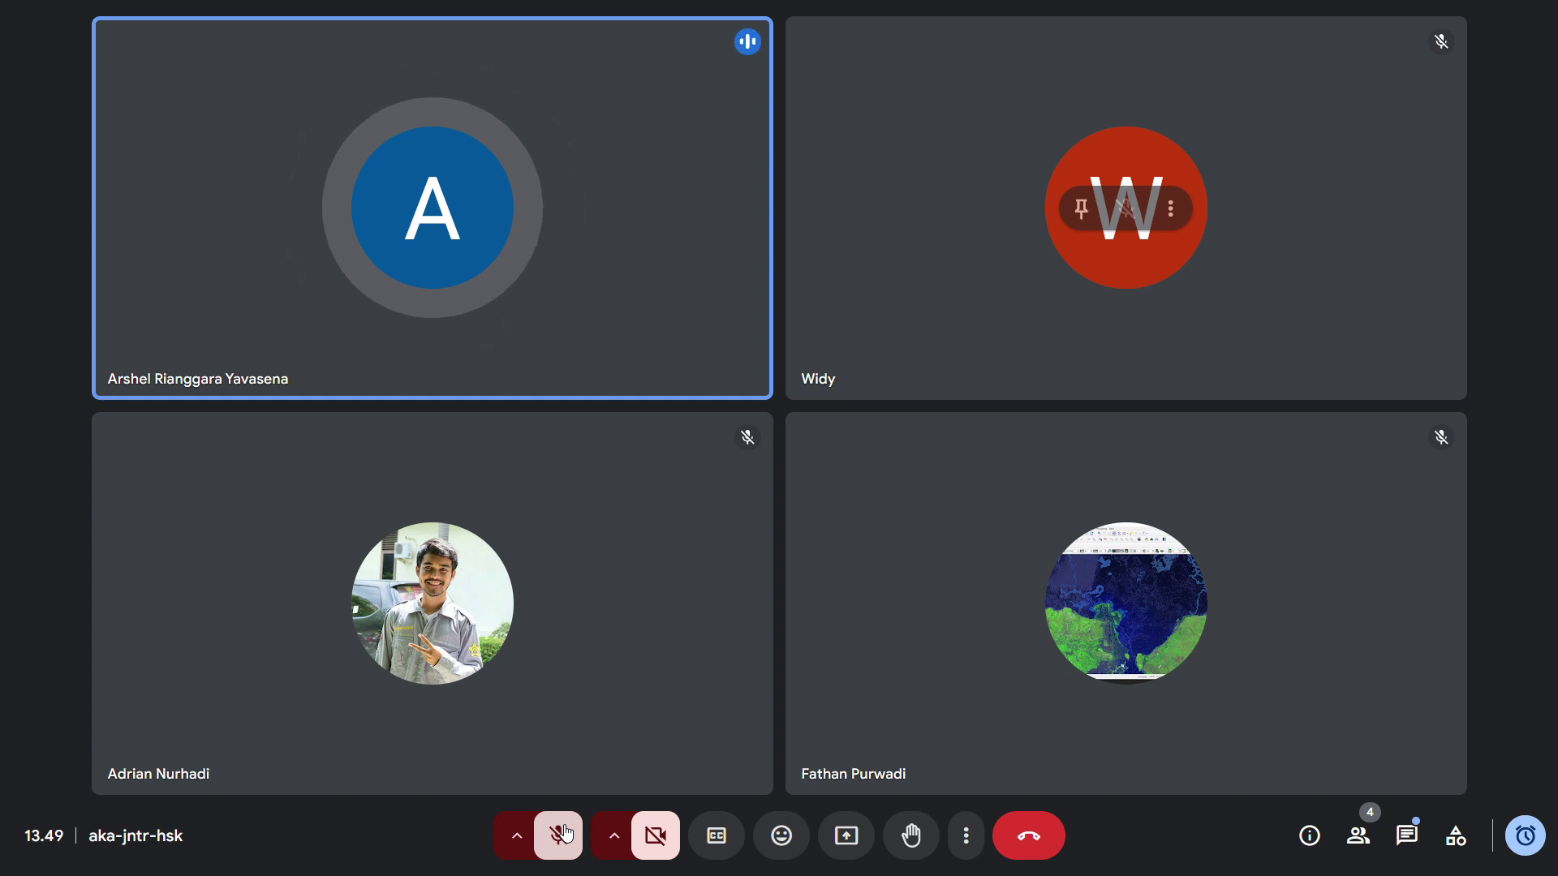
click(567, 834)
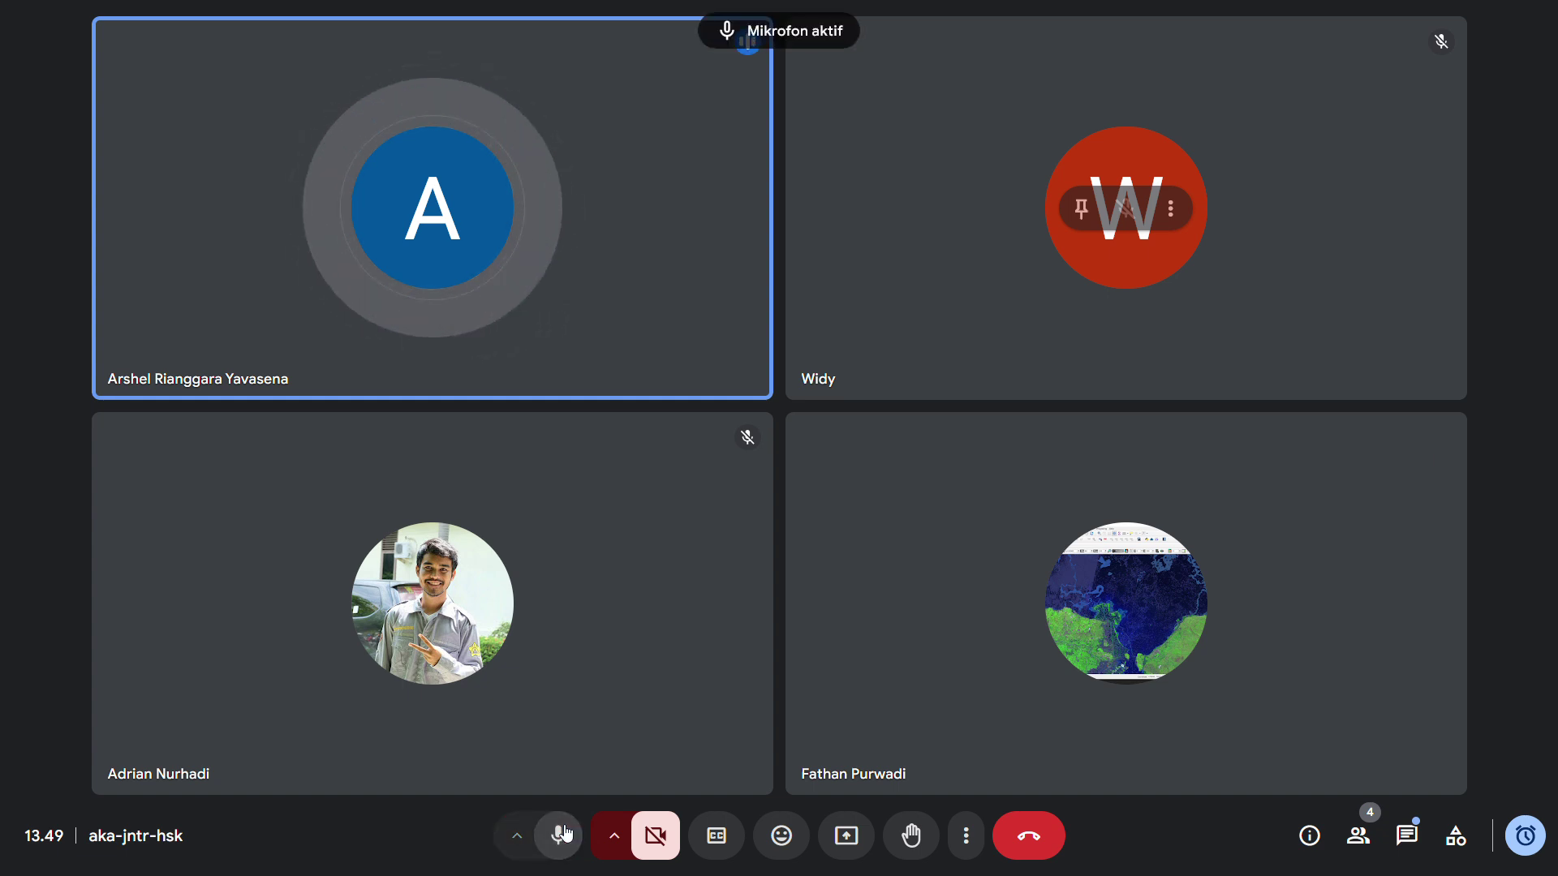
click(567, 833)
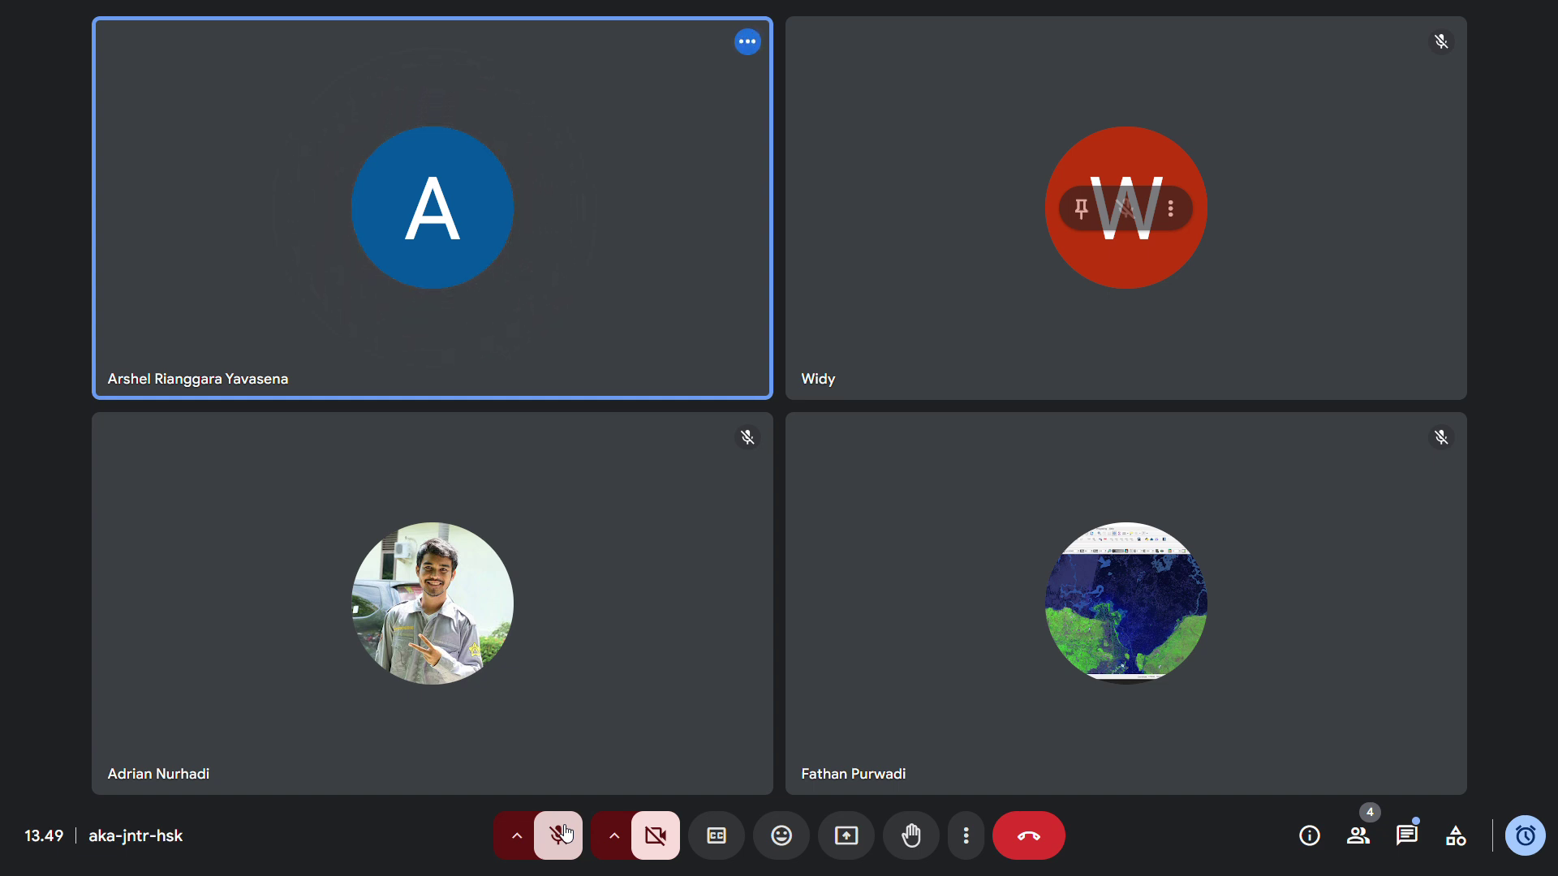
Switch the call microphone on for each reply in the four-person call and off between replies, leaving it on after the last one.
click(566, 834)
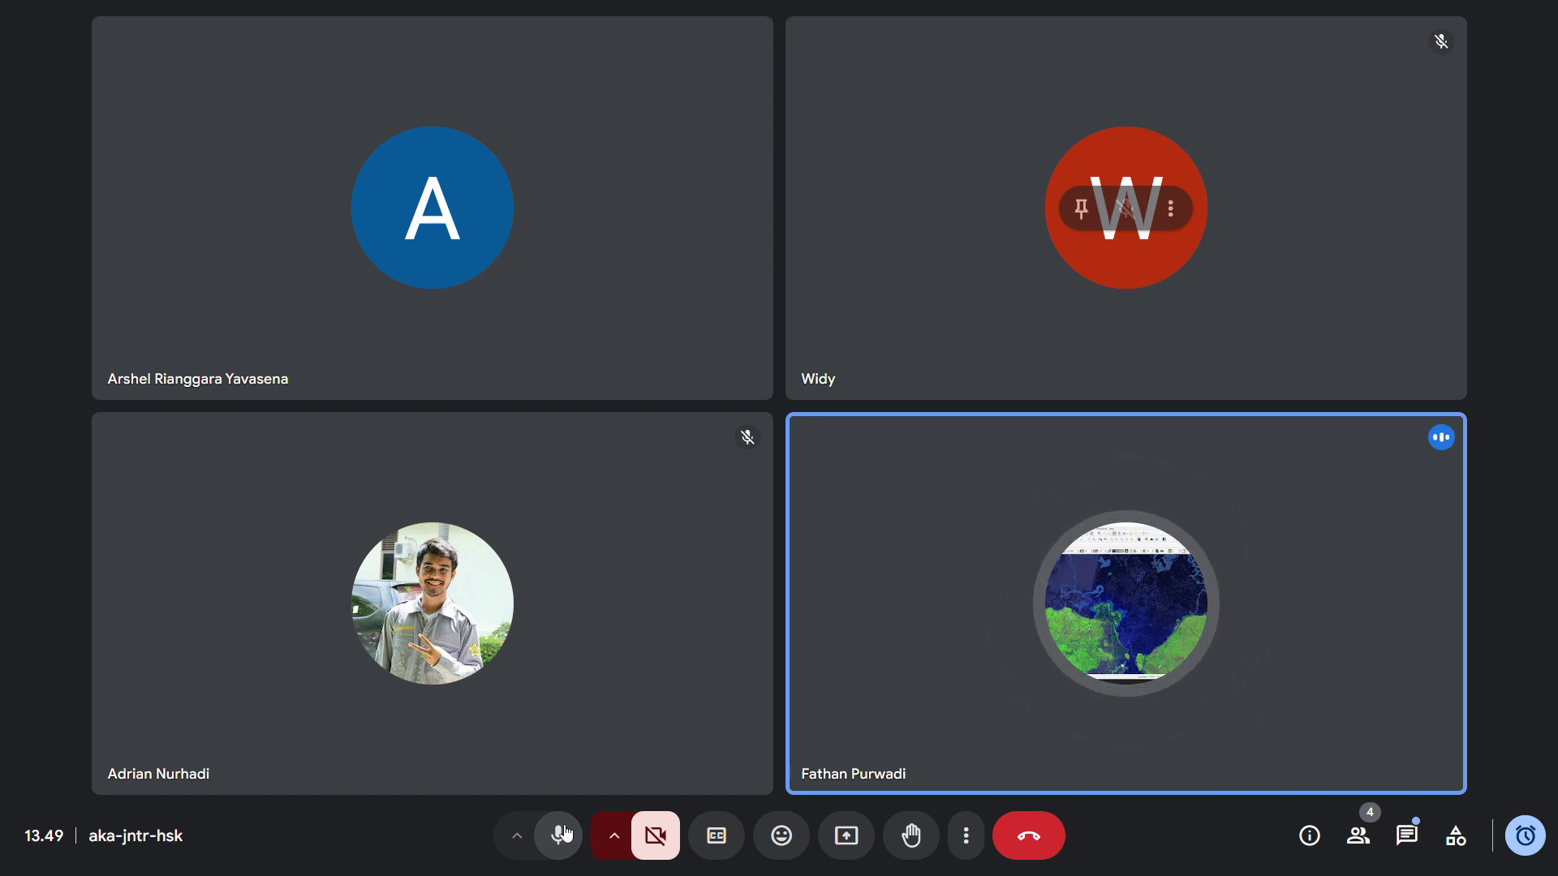
click(566, 834)
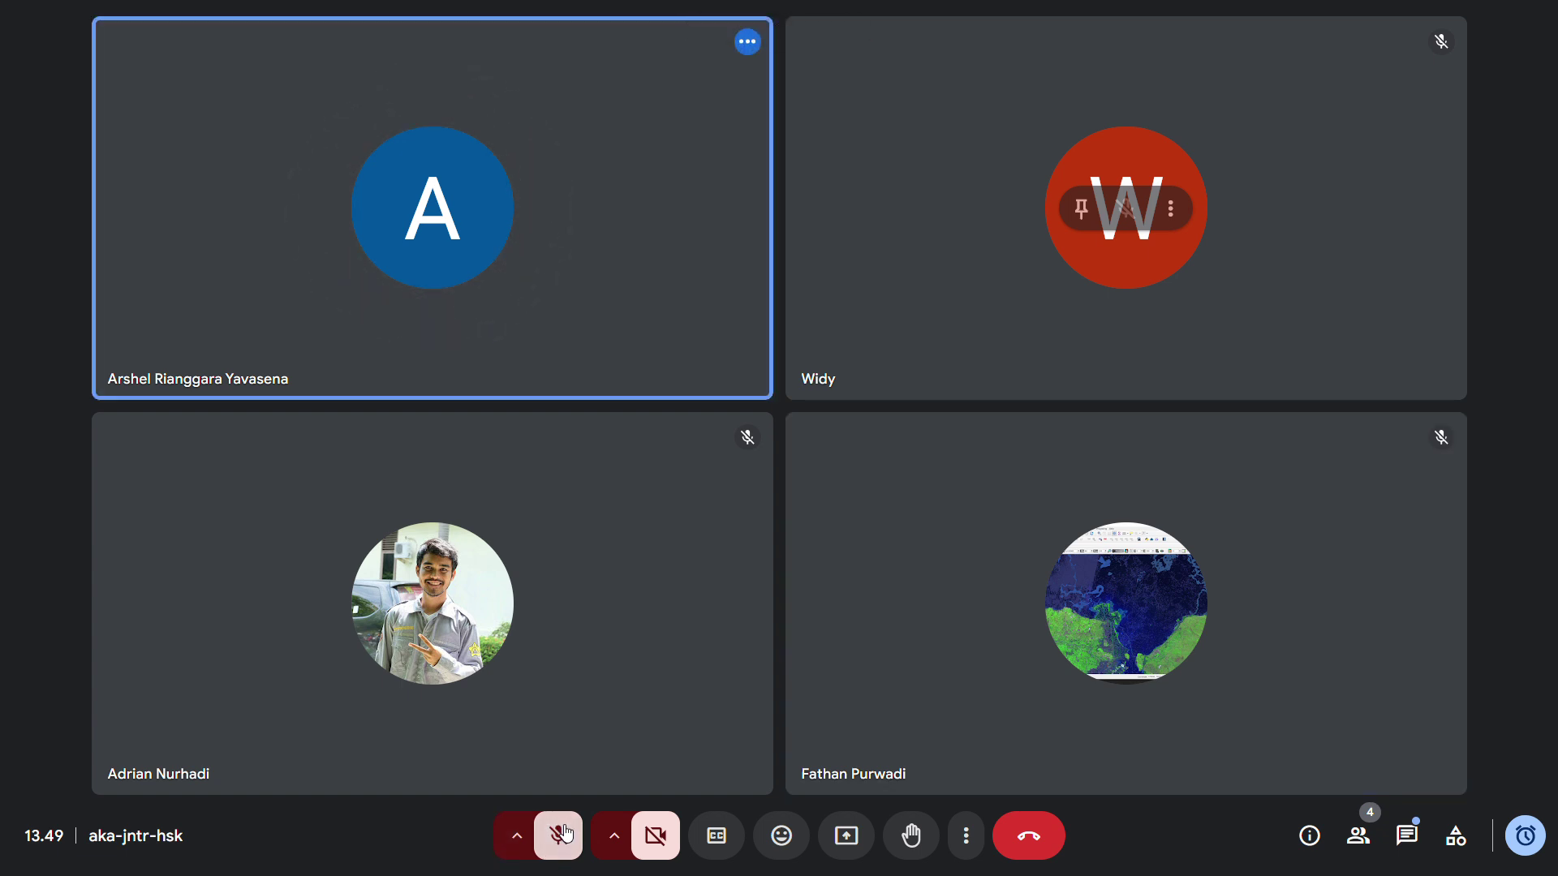
click(565, 833)
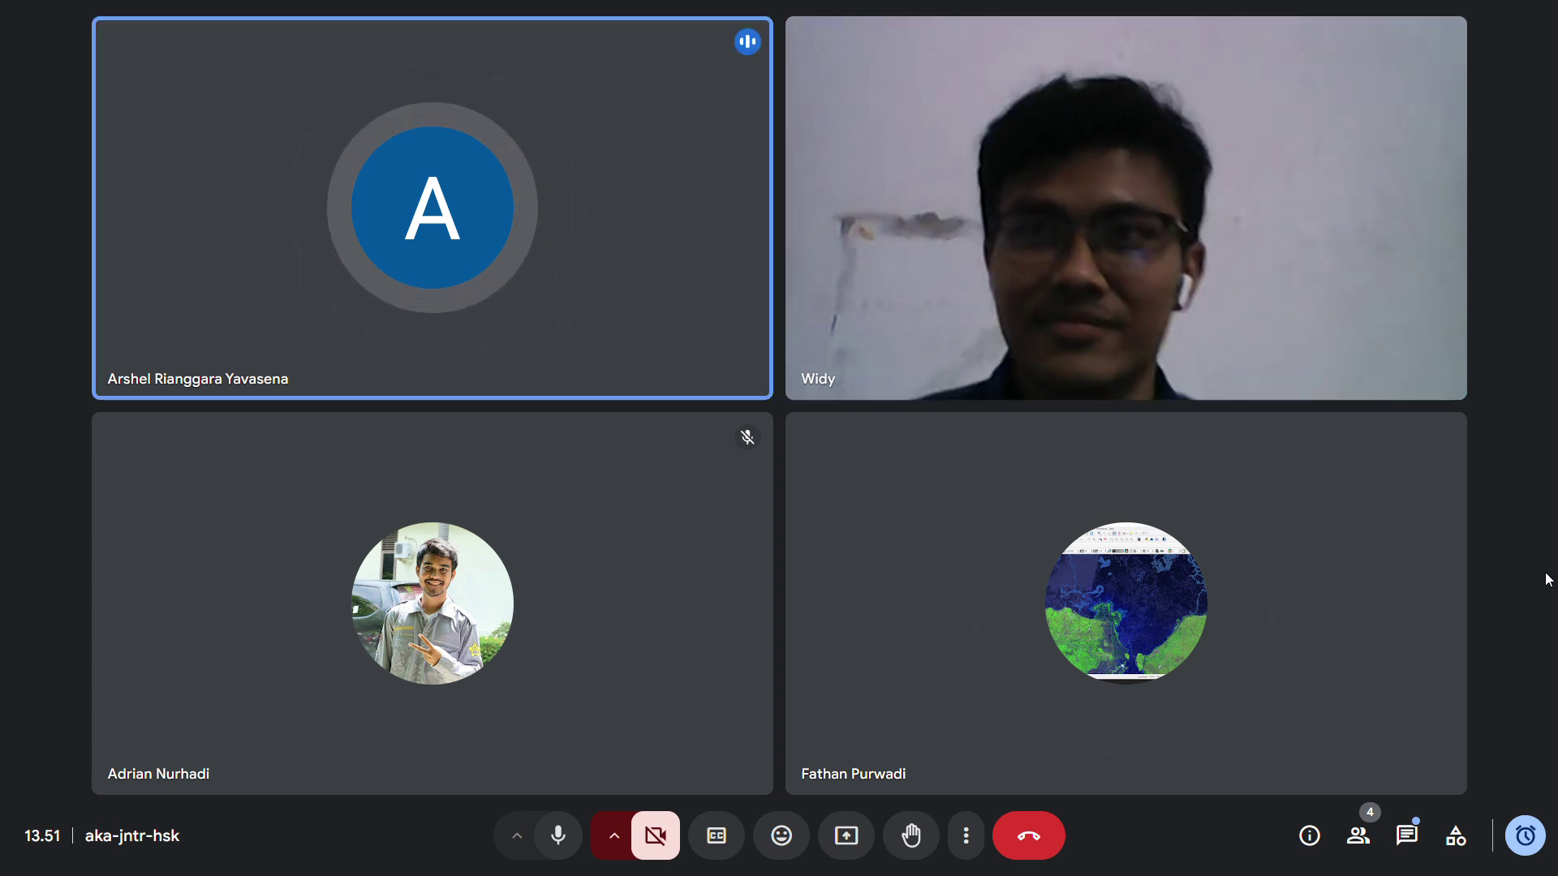
click(560, 837)
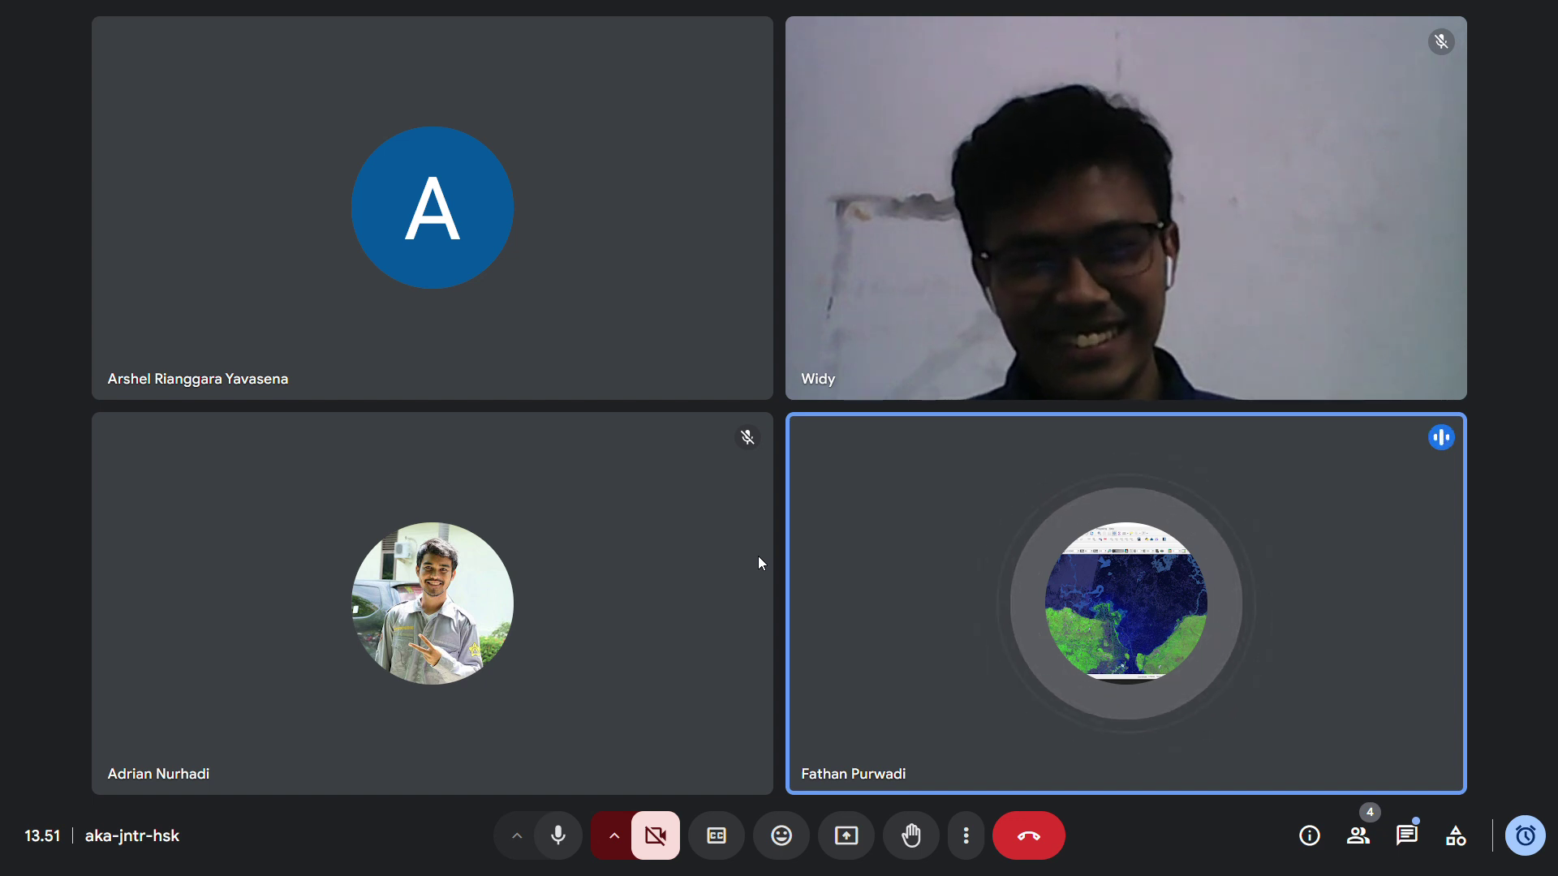
click(560, 844)
click(559, 844)
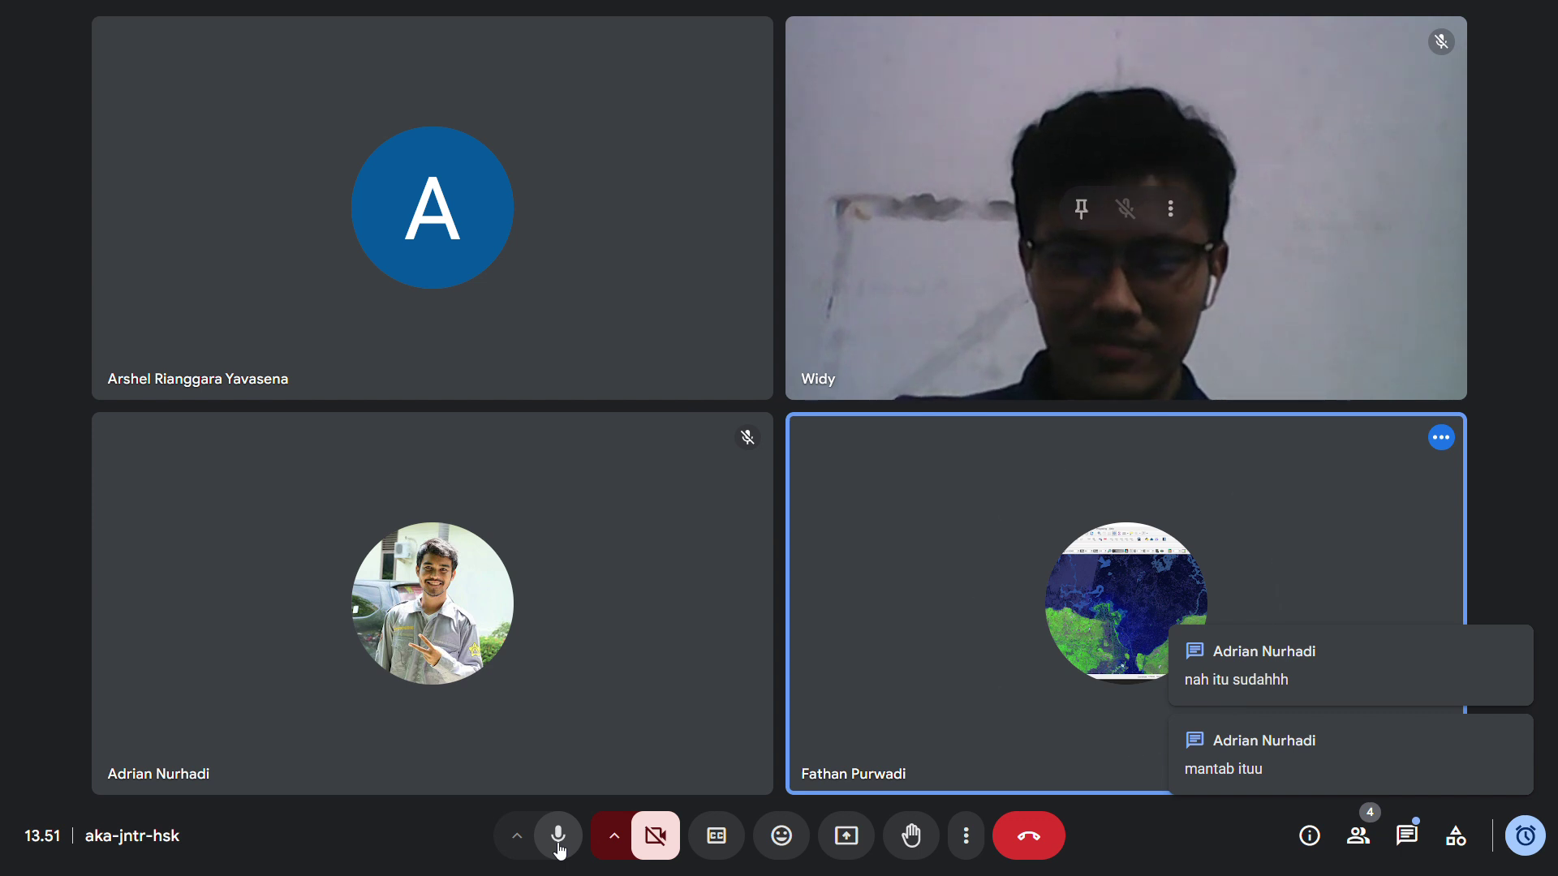
click(558, 848)
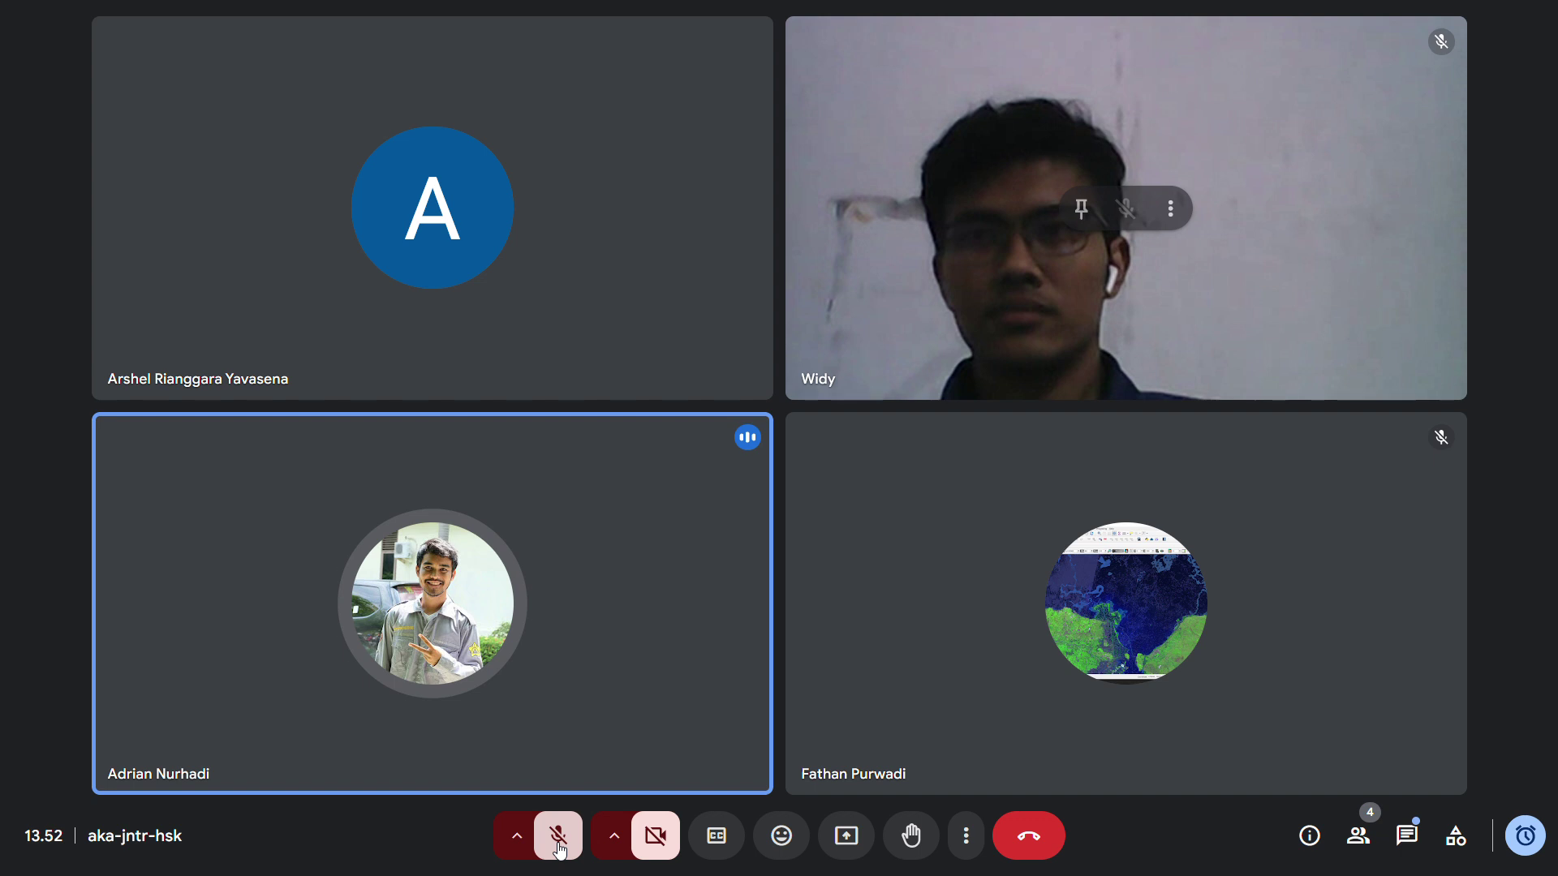
click(559, 836)
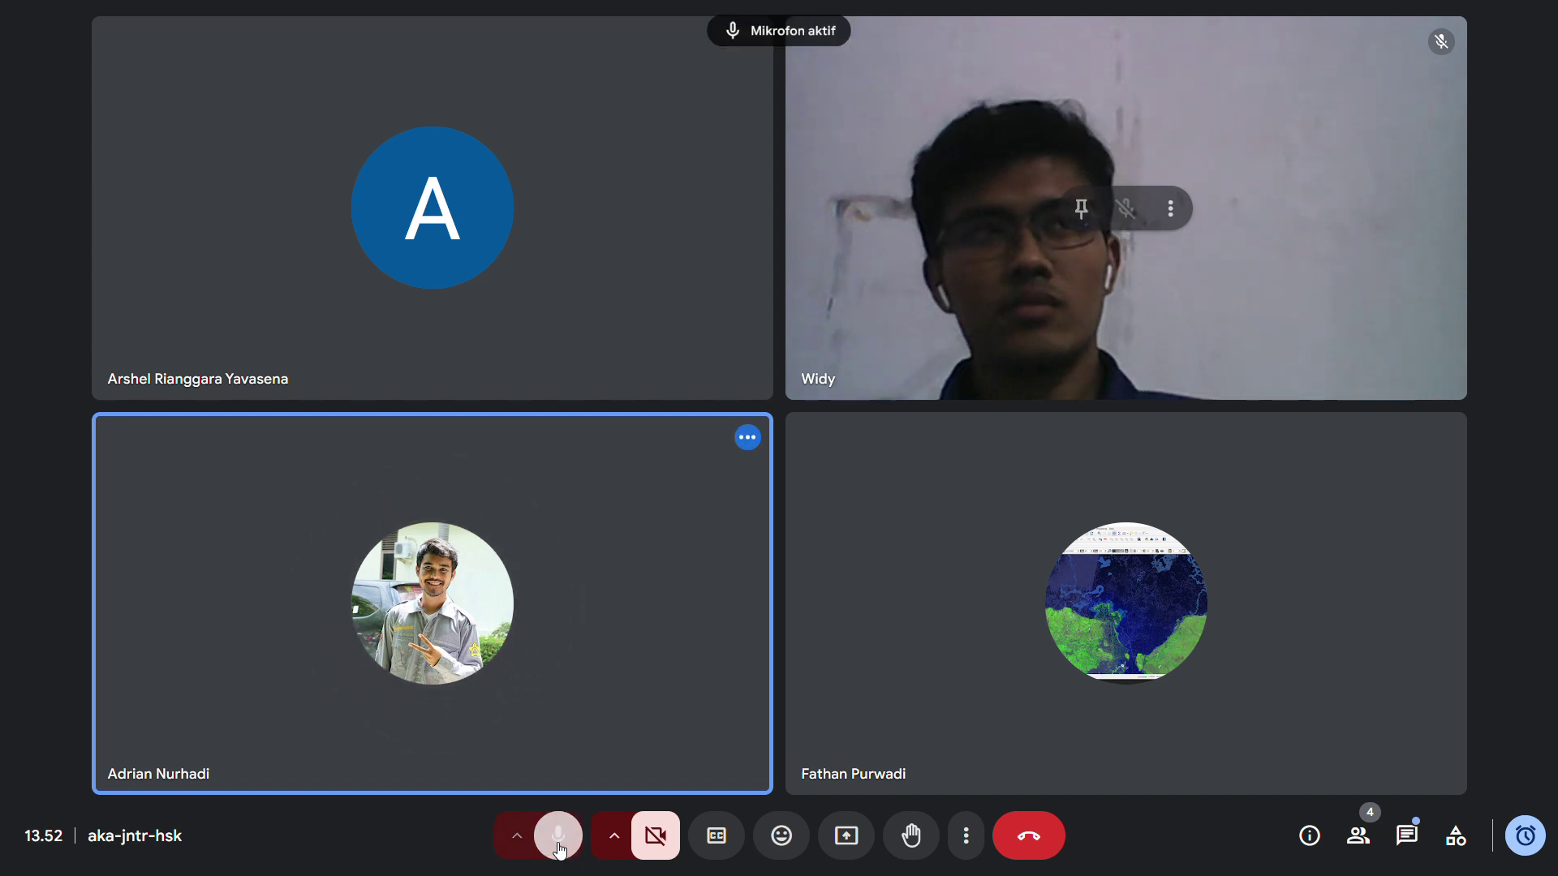